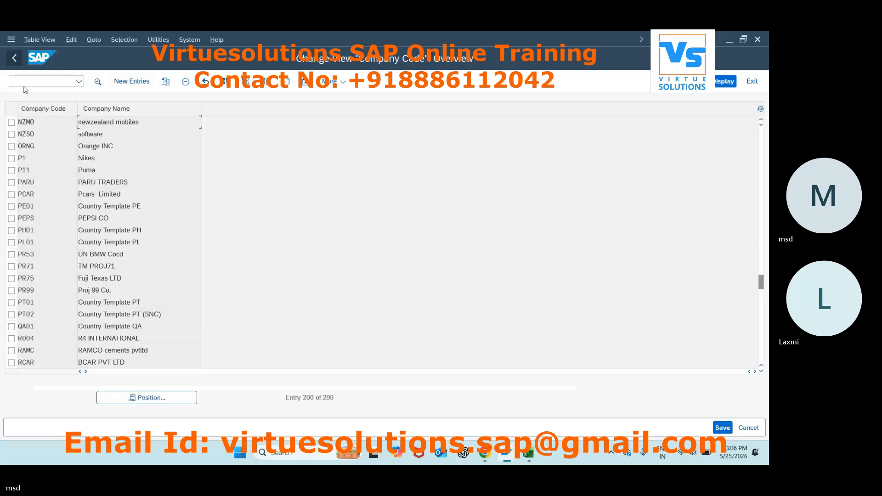
Leave the company code overview and open the Personnel areas activity under the Human Resources Management definition of the enterprise structure.
click(14, 59)
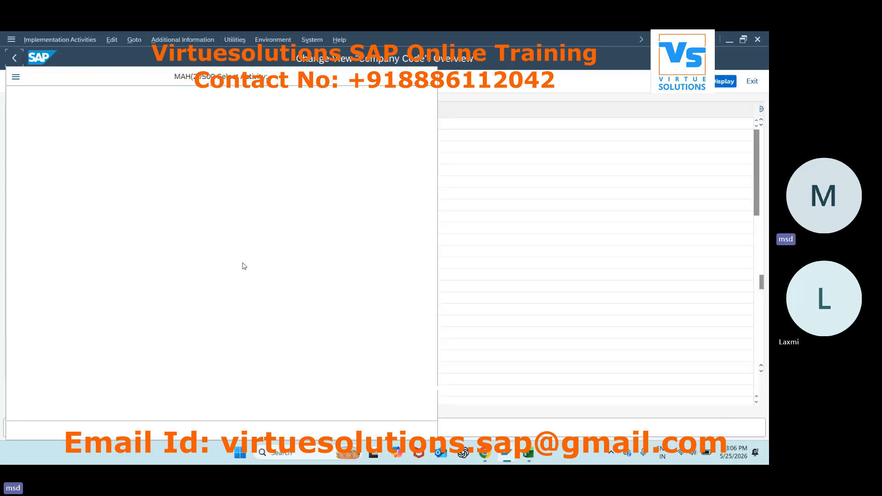
click(427, 430)
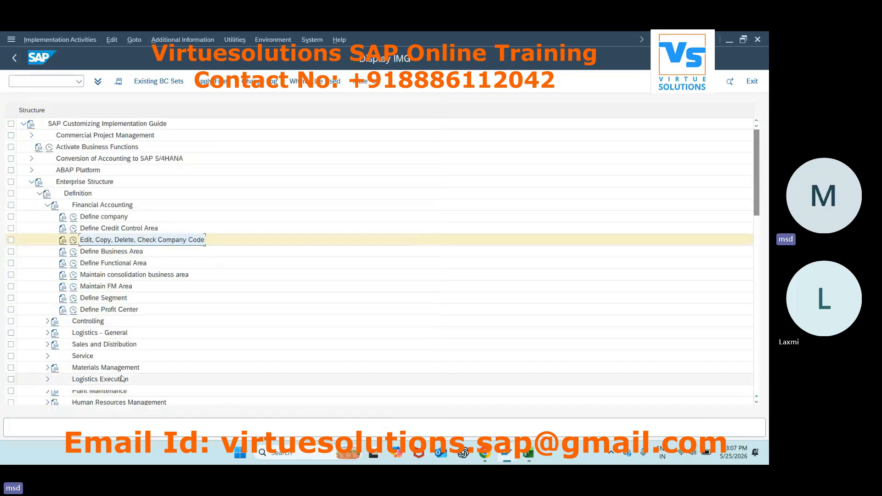
click(47, 205)
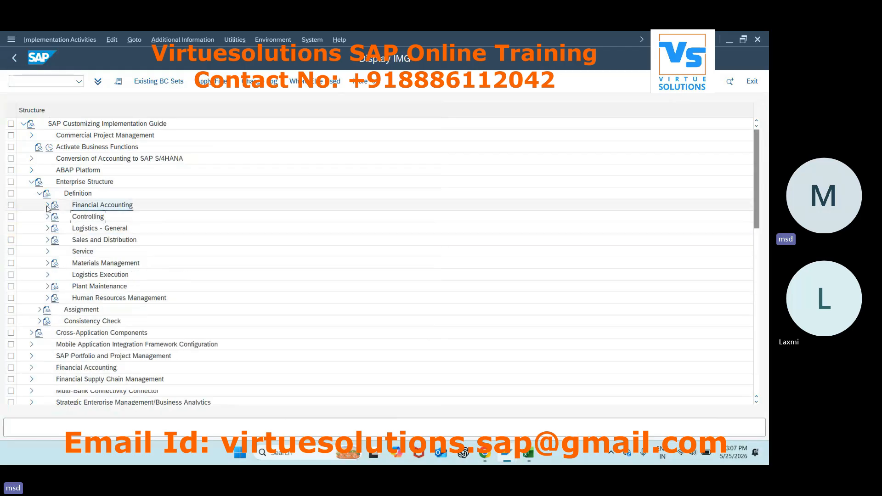
click(47, 298)
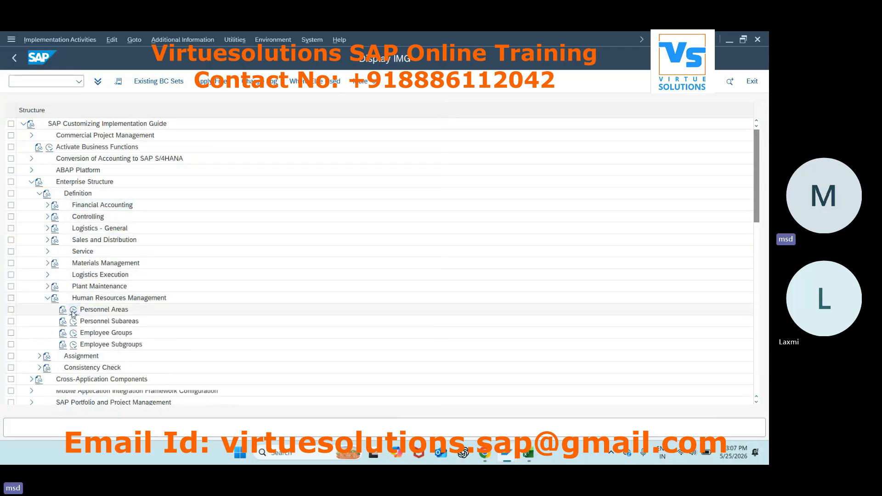
click(73, 310)
double_click(114, 153)
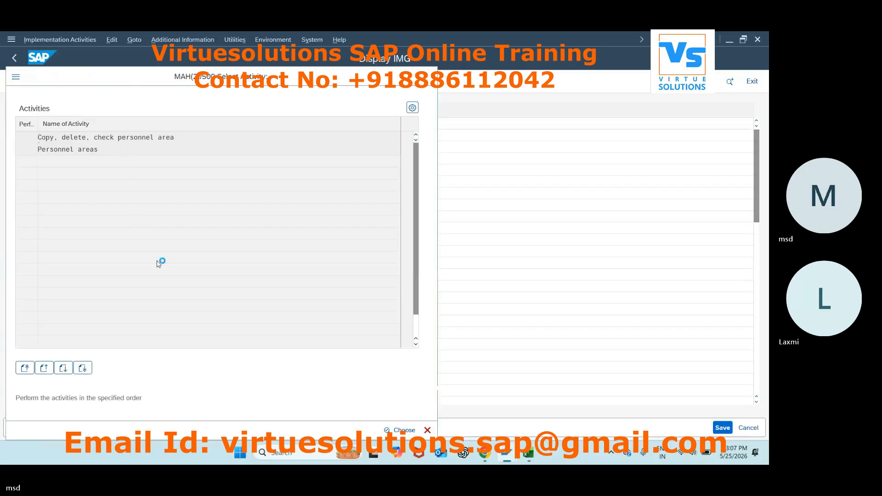
Position the personnel areas overview at the entries starting with NZ.
click(148, 397)
text(nz)
text(0)
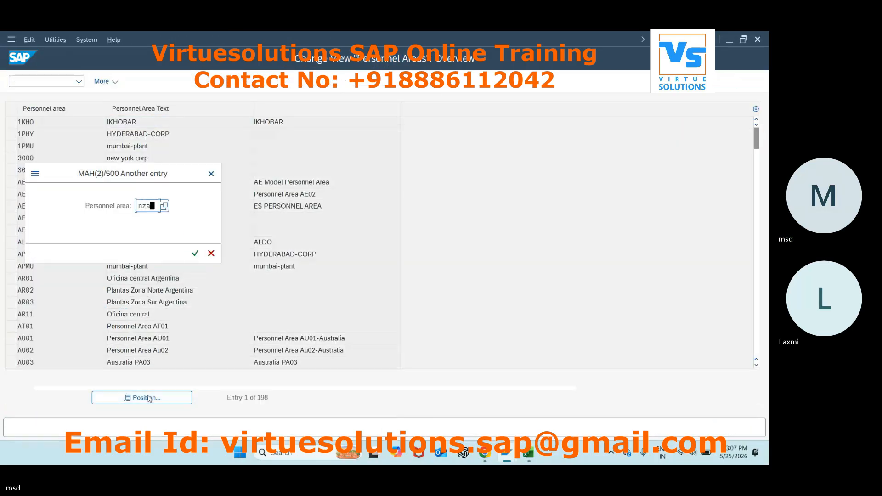
key(BackSpace)
key(Return)
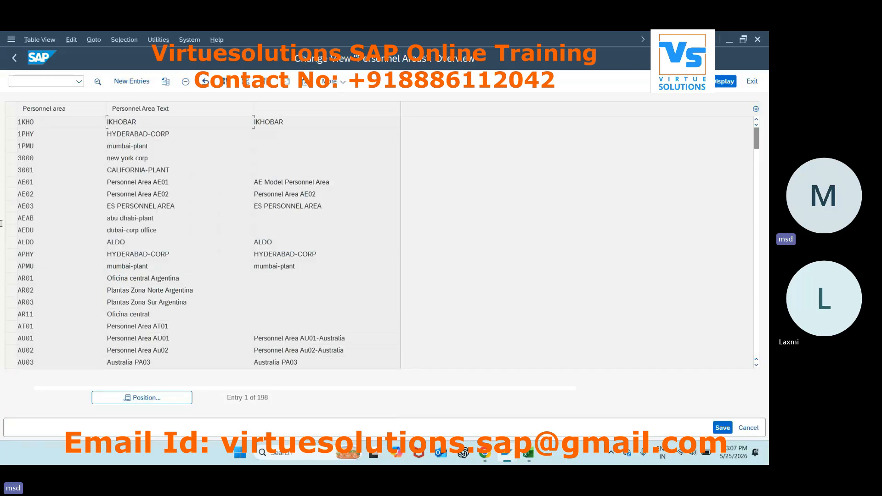
Open the details of personnel area NZAU and look through the available region codes for country NZ.
double_click(48, 134)
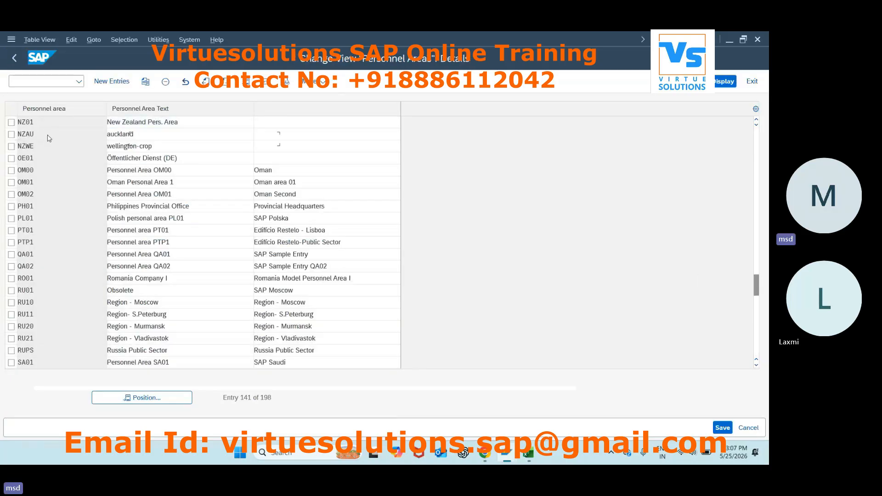
click(141, 306)
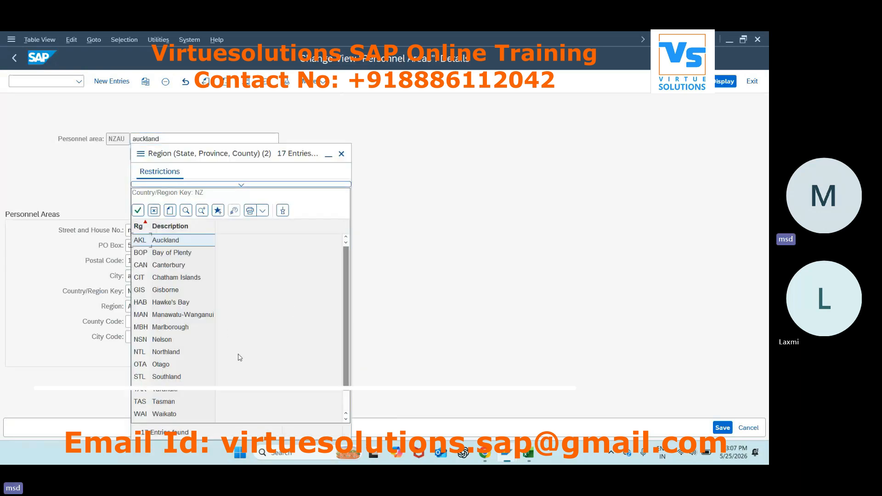
scroll(238, 357, down, 1)
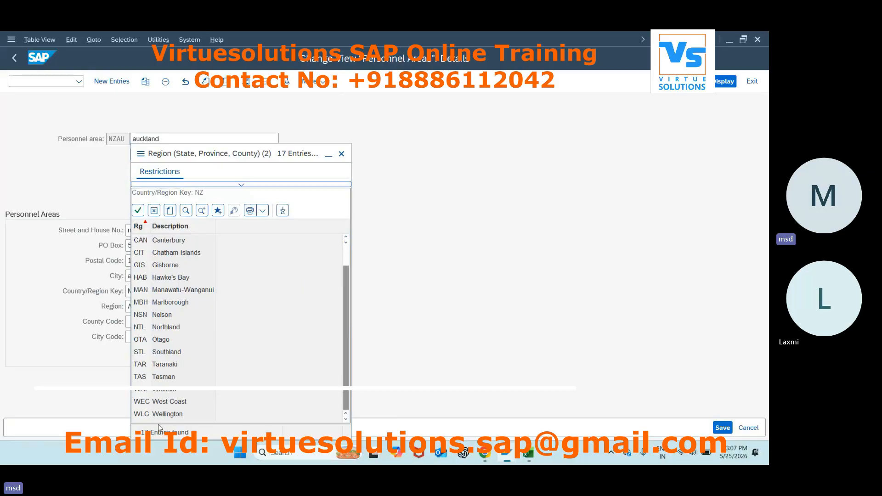
Switch to the Excel notes and add the region code wlg before wellington in cell J15.
click(528, 455)
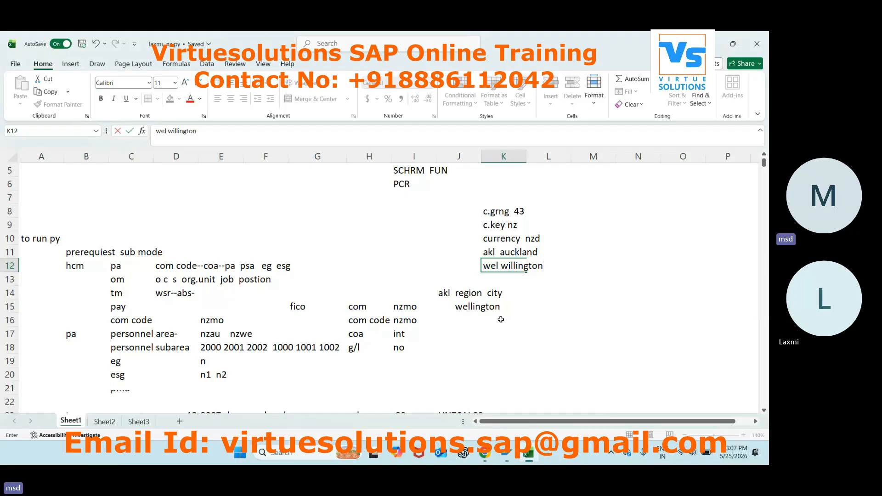
double_click(447, 307)
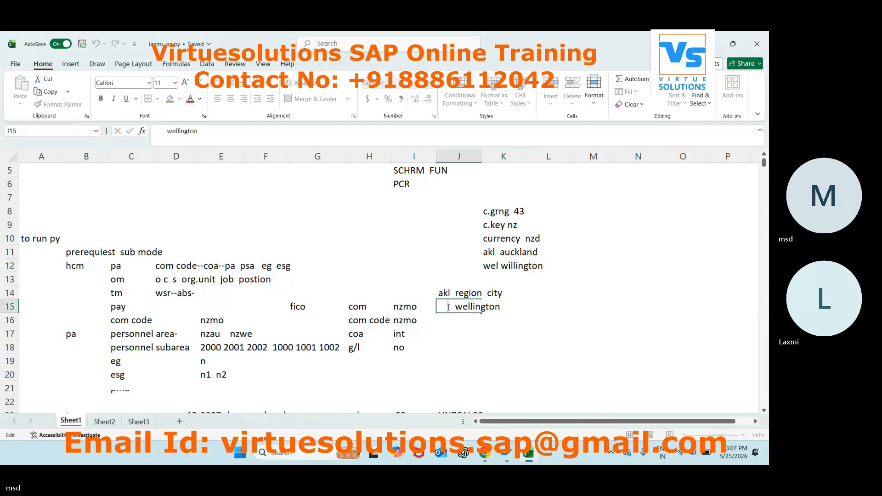
text(wlg)
click(458, 329)
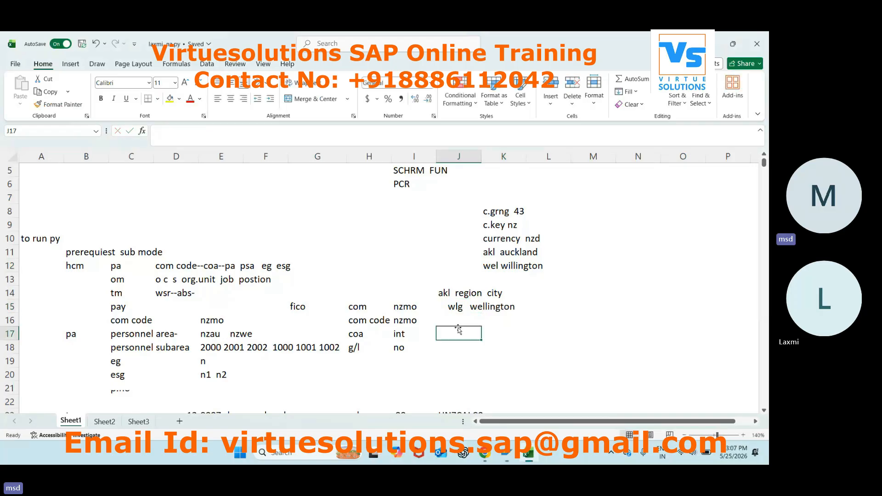
Switch back to SAP, close the region value list and return to the personnel areas overview.
key(alt+Tab)
click(342, 154)
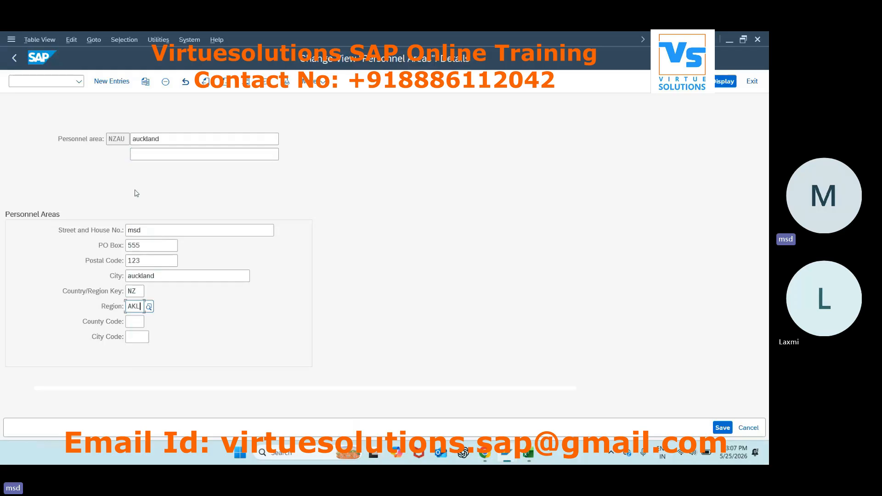
click(15, 57)
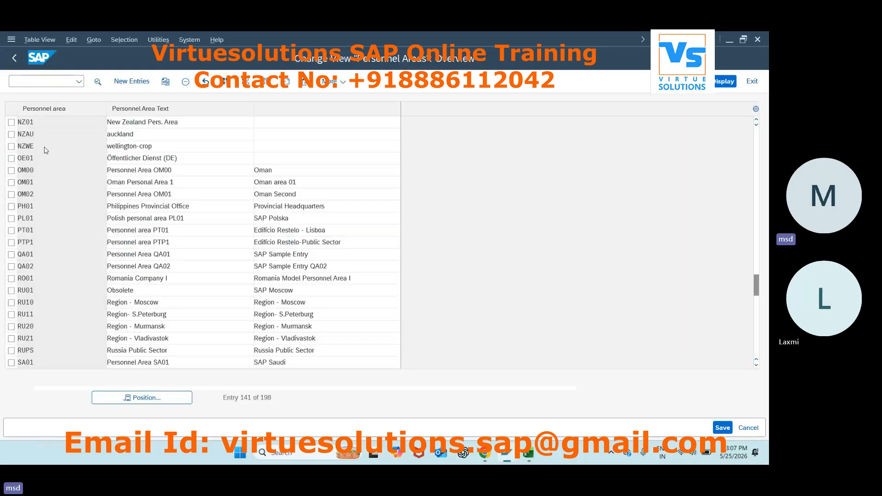
Review the address details of personnel area NZWE and return to the implementation guide structure.
double_click(46, 147)
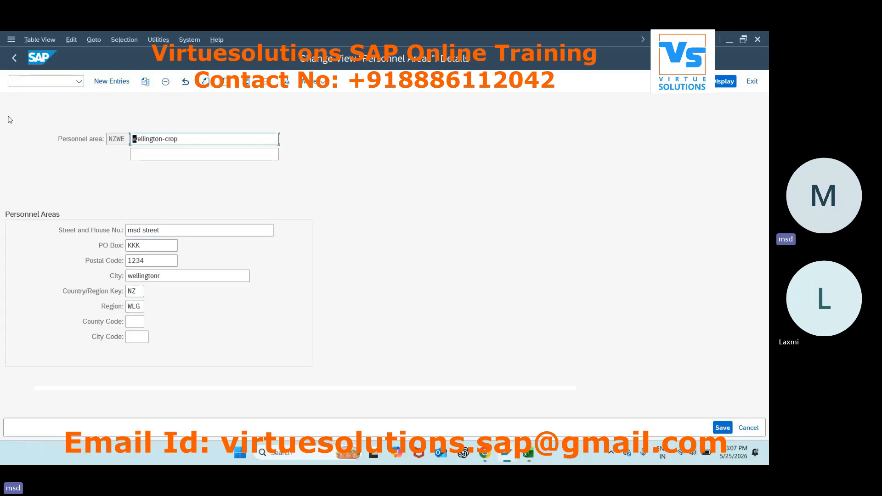
click(147, 261)
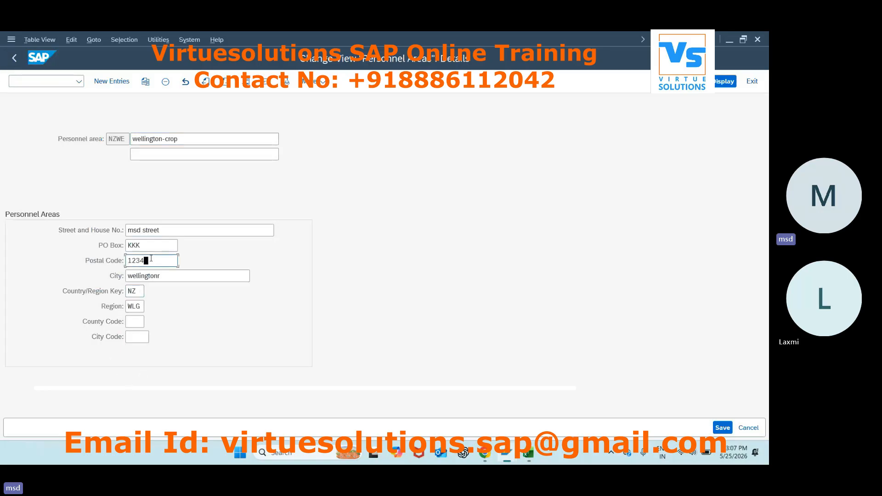
click(14, 59)
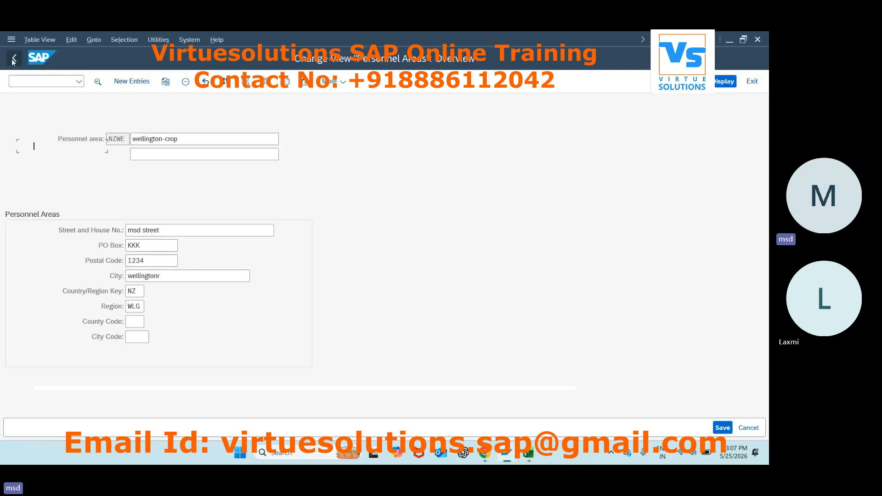
click(14, 58)
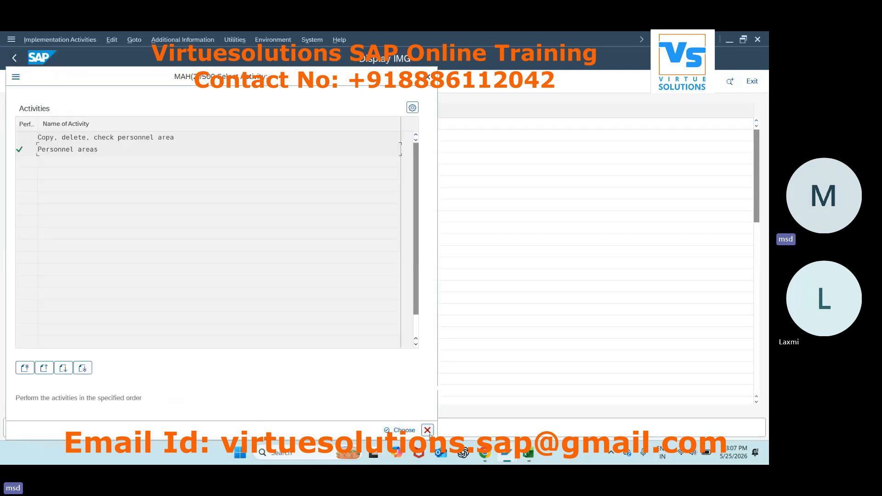
click(427, 430)
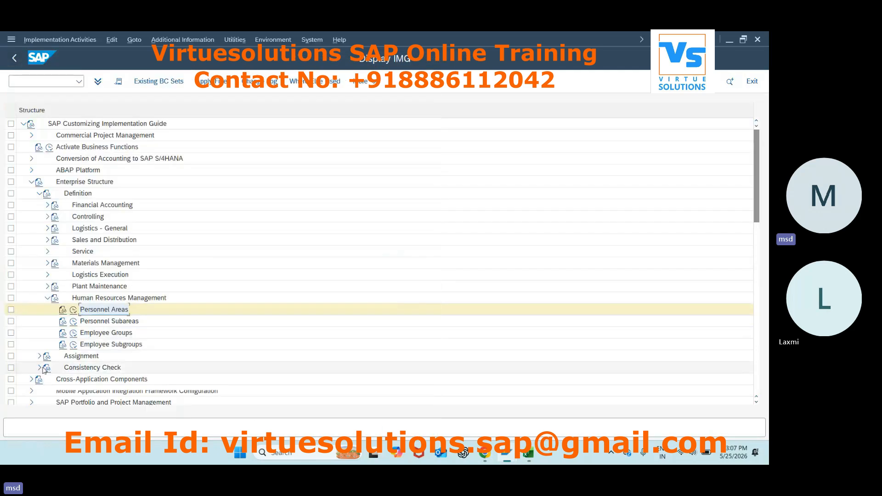
Open the Create personnel subareas activity with personnel area NZAU as the work area.
click(74, 321)
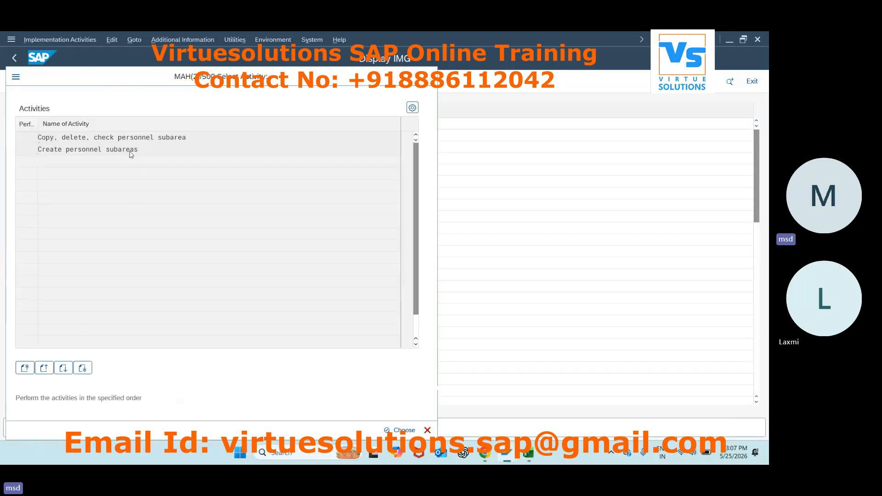
double_click(131, 151)
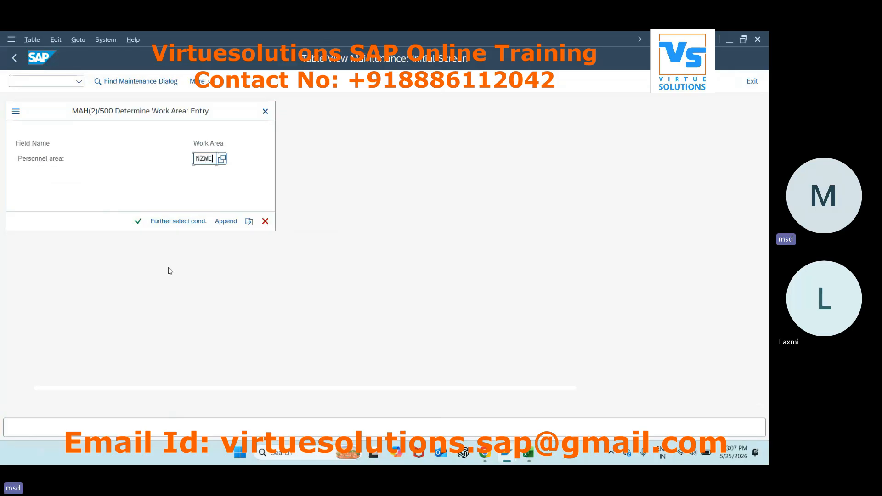
key(BackSpace)
key(BackSpace)
text(au)
key(Return)
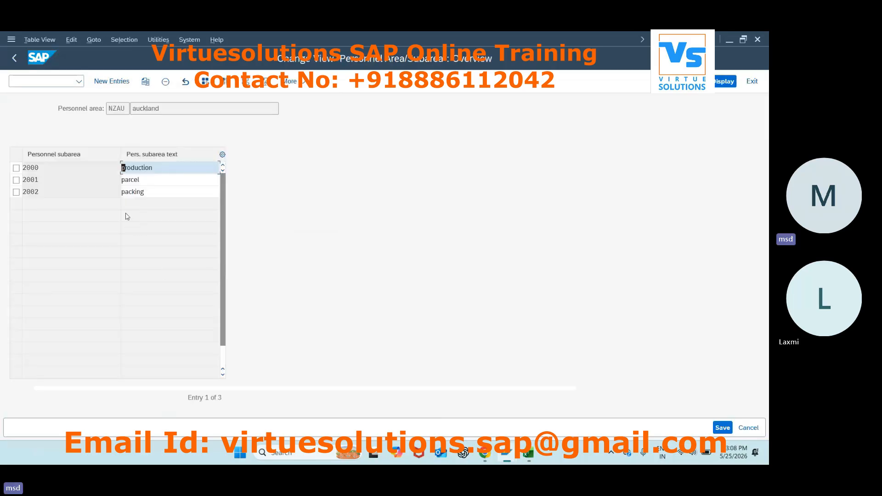
Leave the NZAU subareas and reopen Create personnel subareas with NZWE as the work area.
click(15, 57)
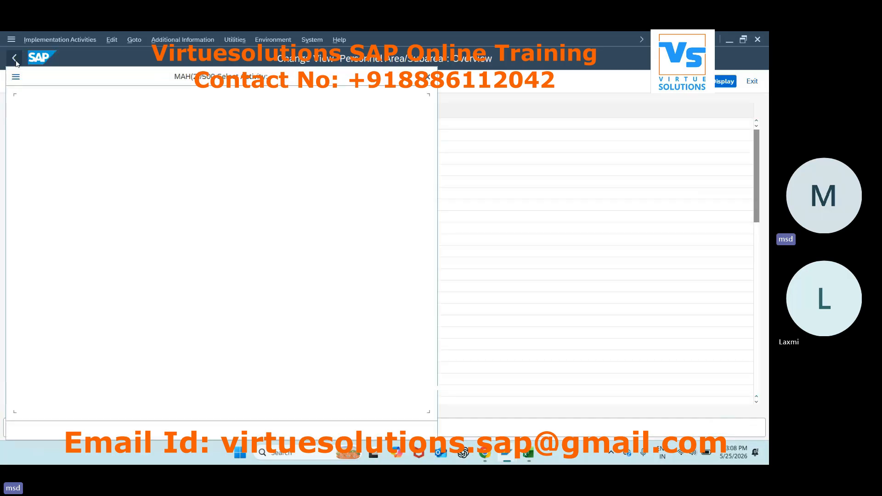
double_click(118, 147)
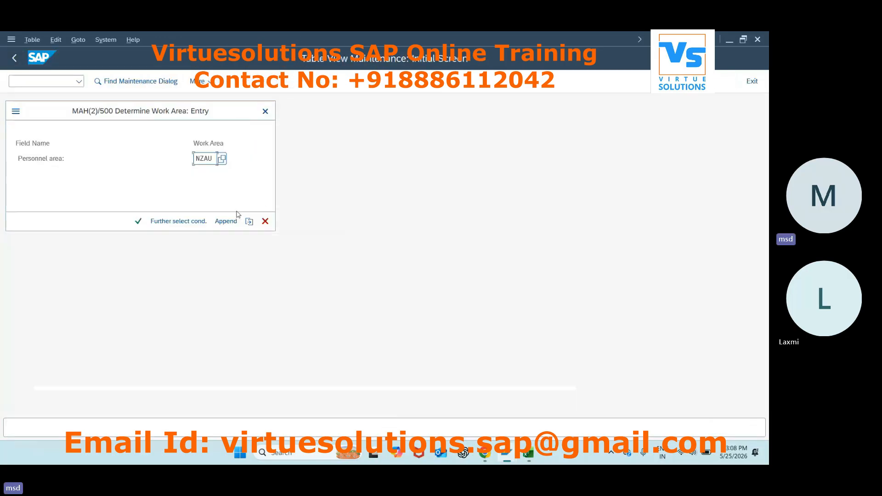
text(nzwe)
key(Return)
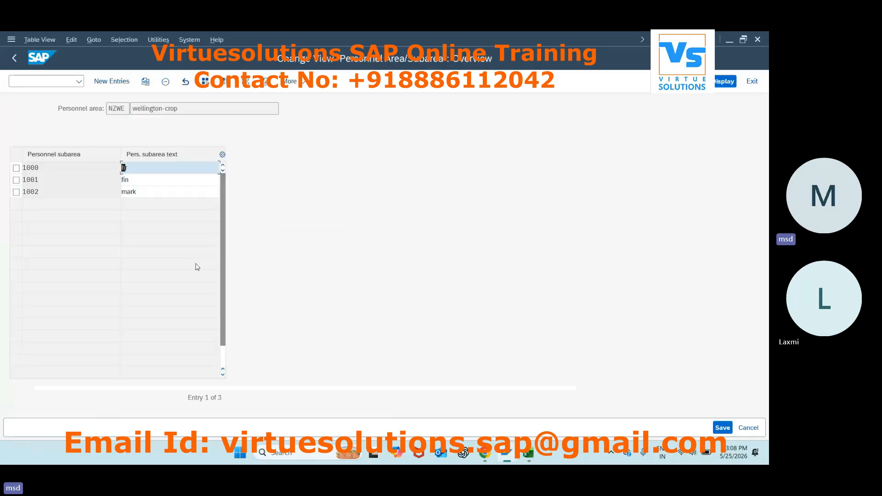
Save the NZWE personnel subarea view and return to the implementation guide structure.
click(722, 428)
click(16, 58)
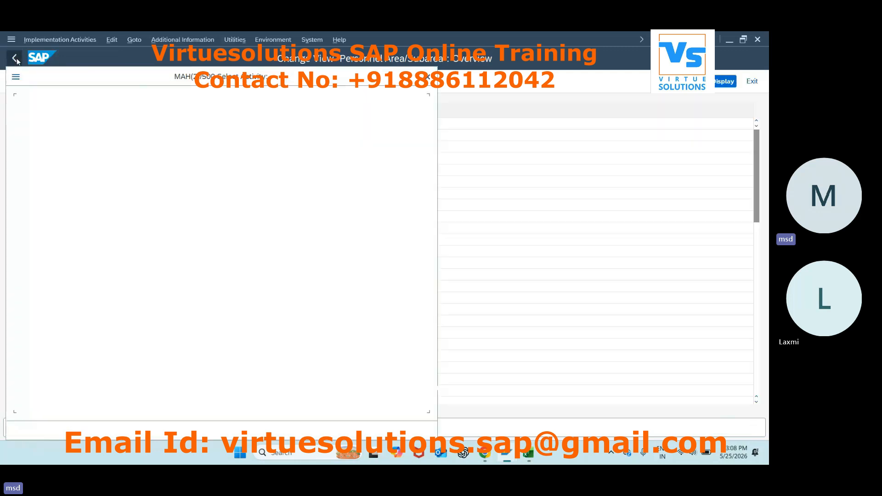
click(427, 430)
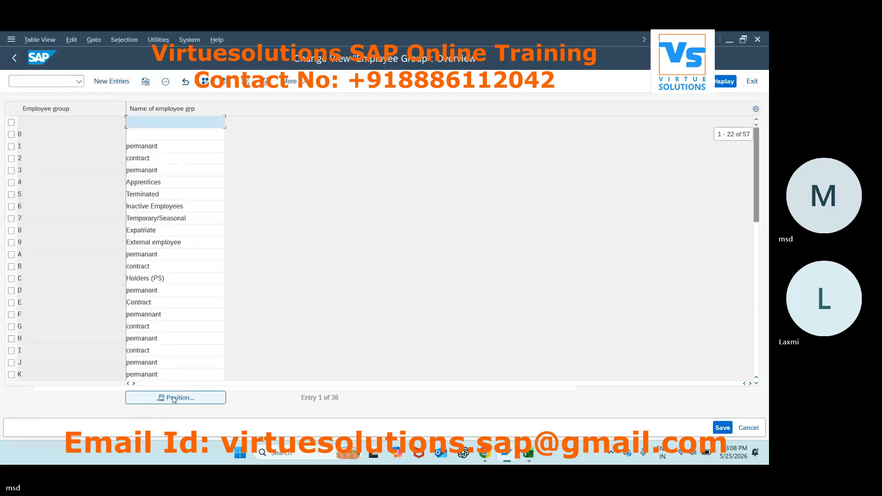
Position the employee group overview at group N and return to the implementation guide structure.
click(175, 398)
text(n)
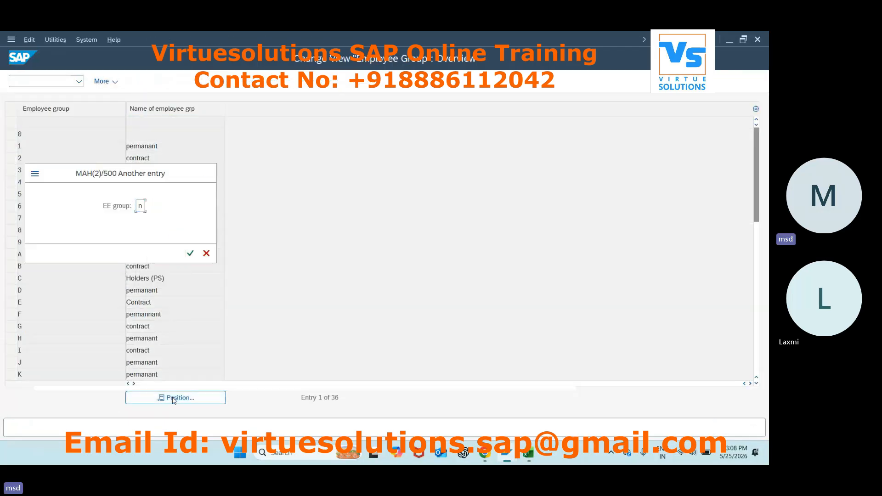
key(Return)
click(14, 57)
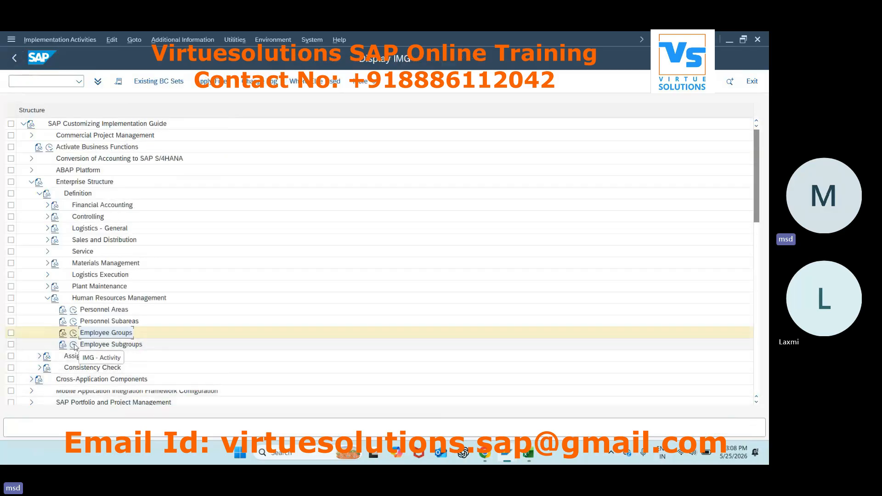
Open the Define employee subgroup activity, view the subgroups from N1 onward, and return to the implementation guide structure.
click(73, 345)
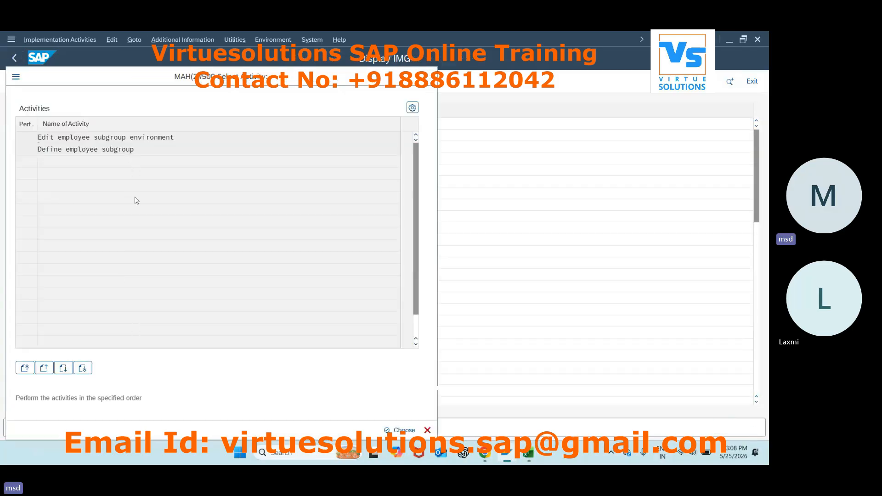
double_click(130, 150)
click(164, 396)
text(n1)
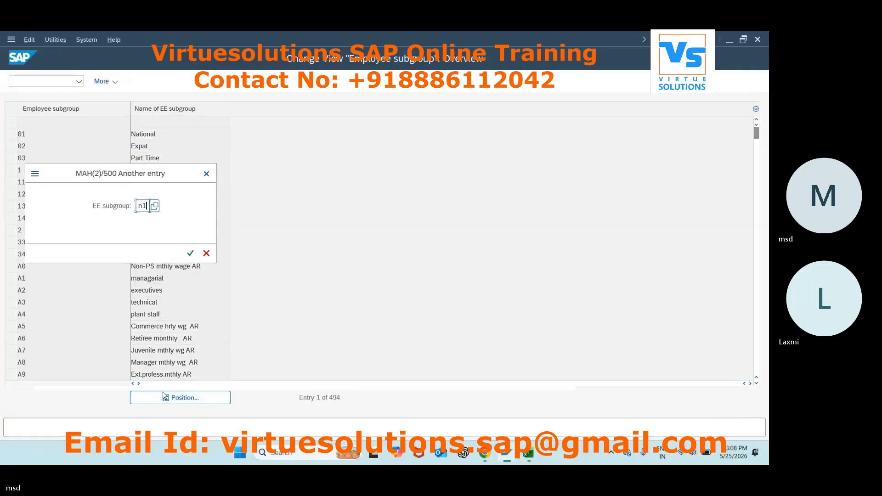
key(Return)
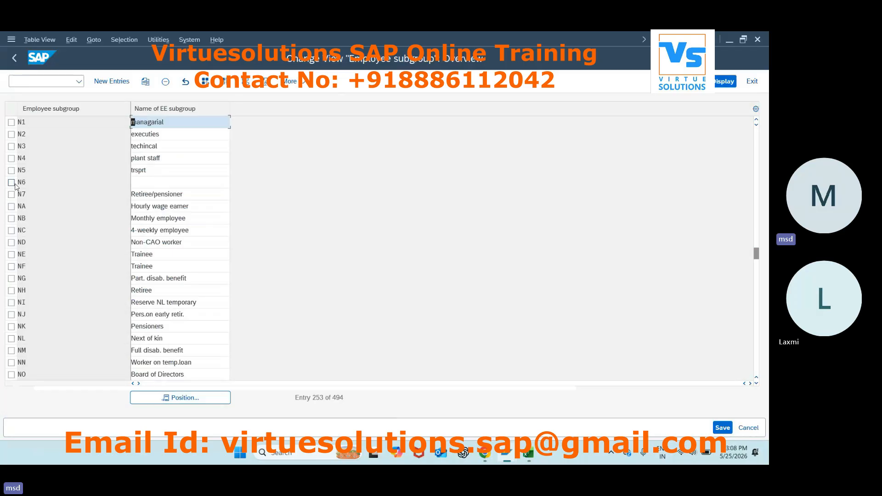
click(14, 58)
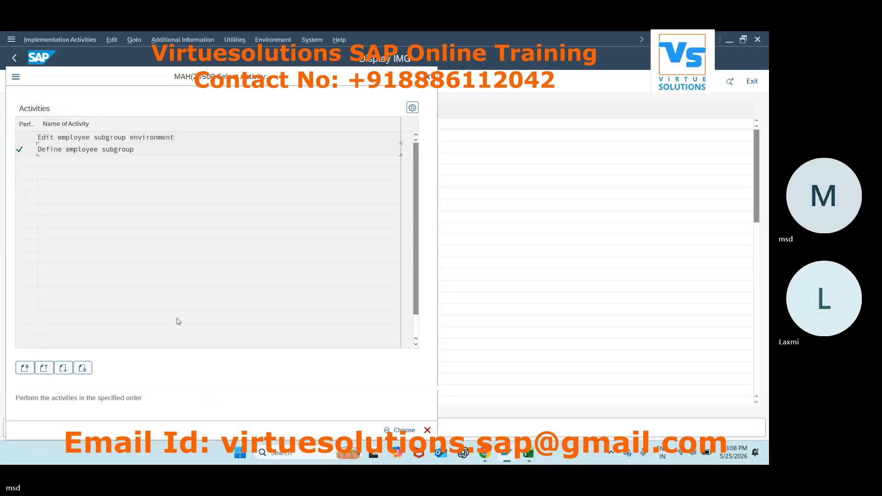
click(428, 430)
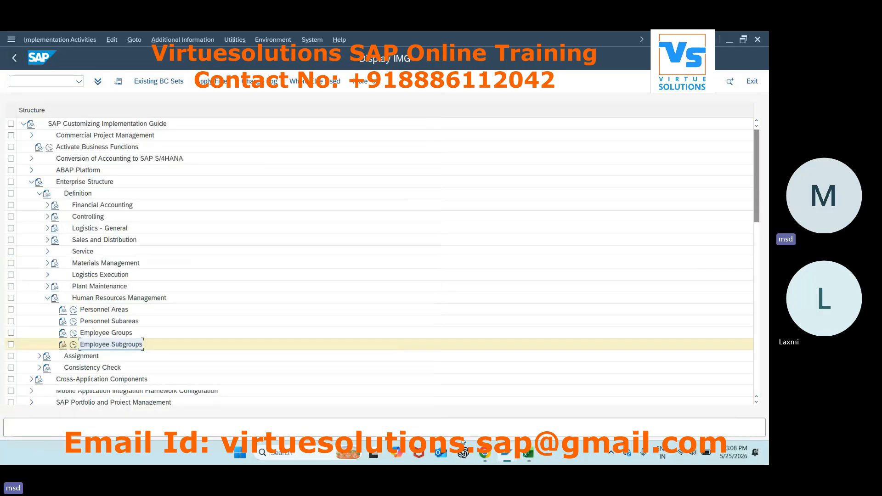
Switch to the Excel workbook and review the notes on company code, personnel areas, subareas, employee groups and personnel number.
click(526, 455)
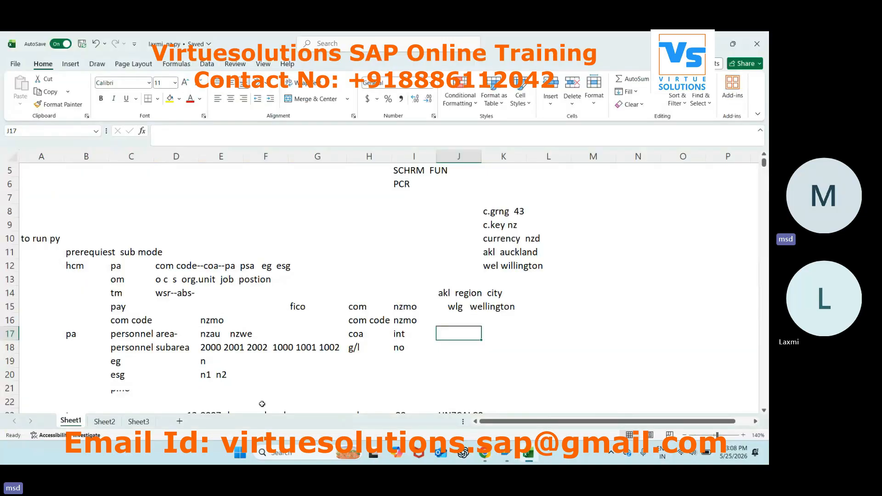
scroll(262, 403, down, 1)
click(159, 358)
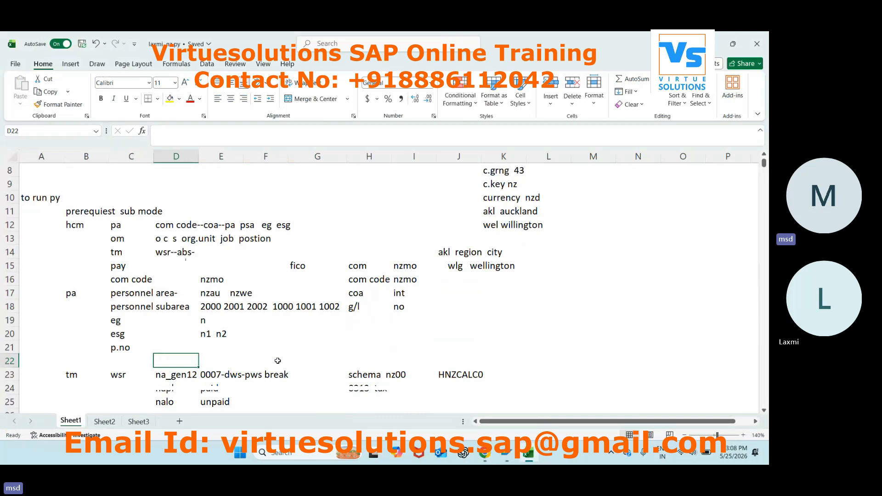
Switch back to SAP and open Assignment of Personnel Area to Company Code under the Human Resources Management assignment of the enterprise structure.
key(alt+Tab)
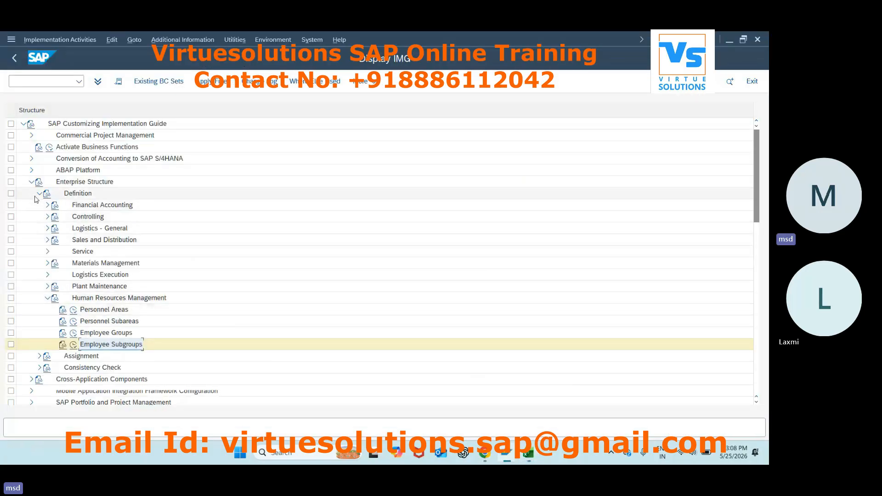
click(39, 193)
click(39, 204)
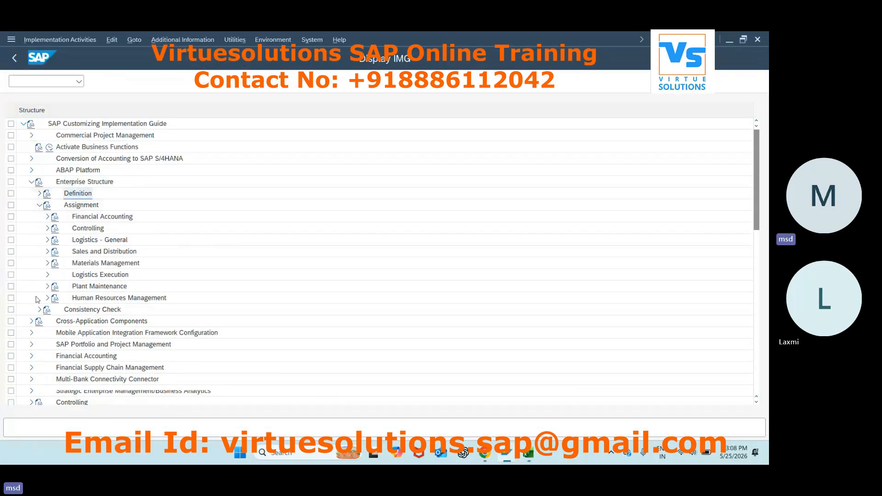
click(48, 298)
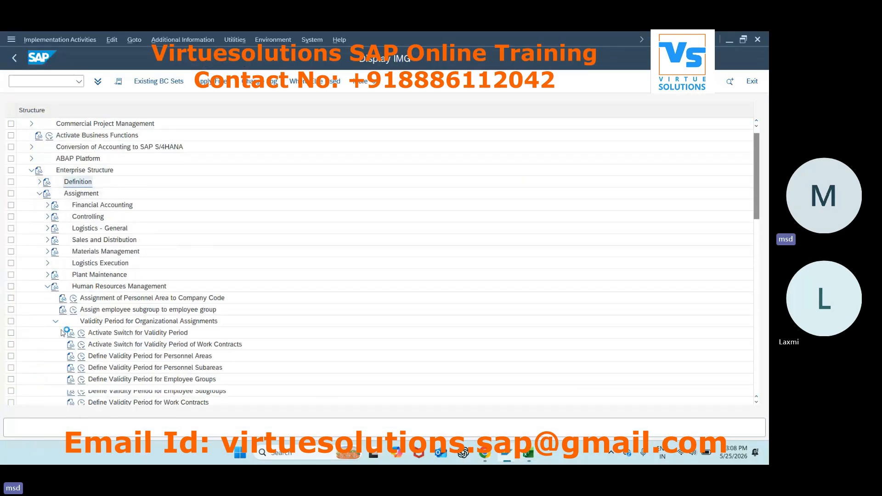
click(74, 299)
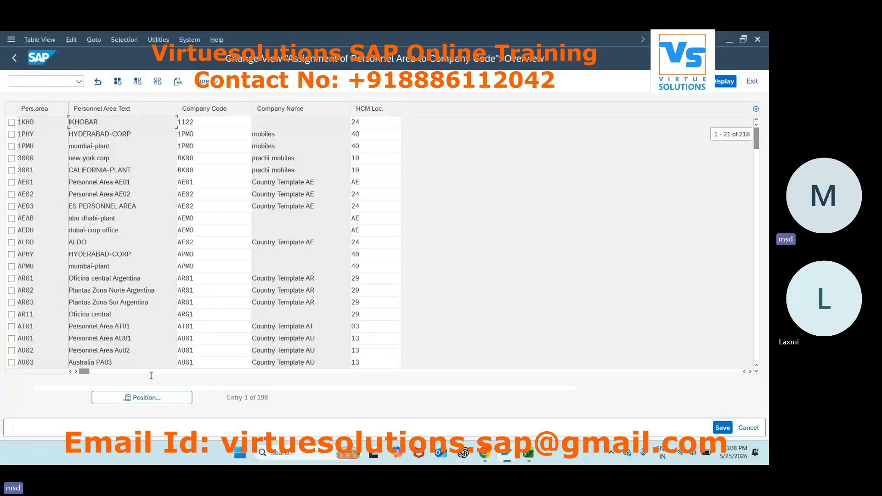
Position the list at personnel area nz, save with NZAU and NZWE selected, and return to the implementation guide structure.
click(165, 404)
text(nc)
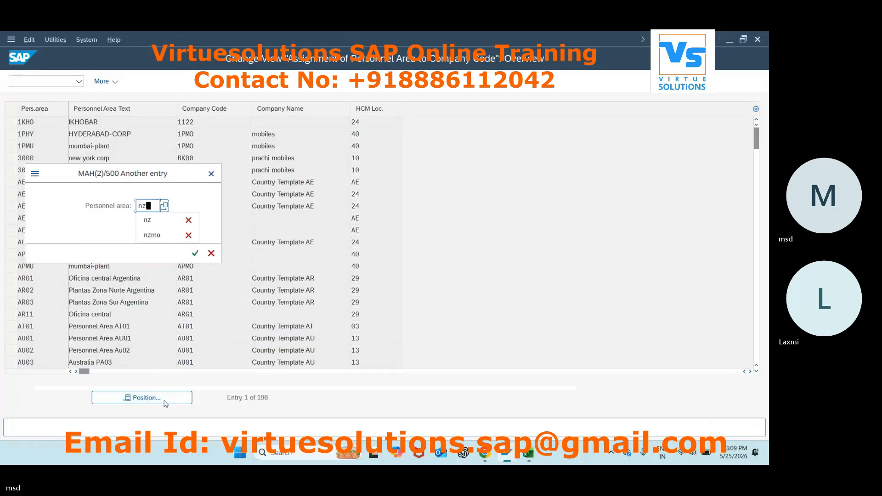
key(Return)
click(12, 134)
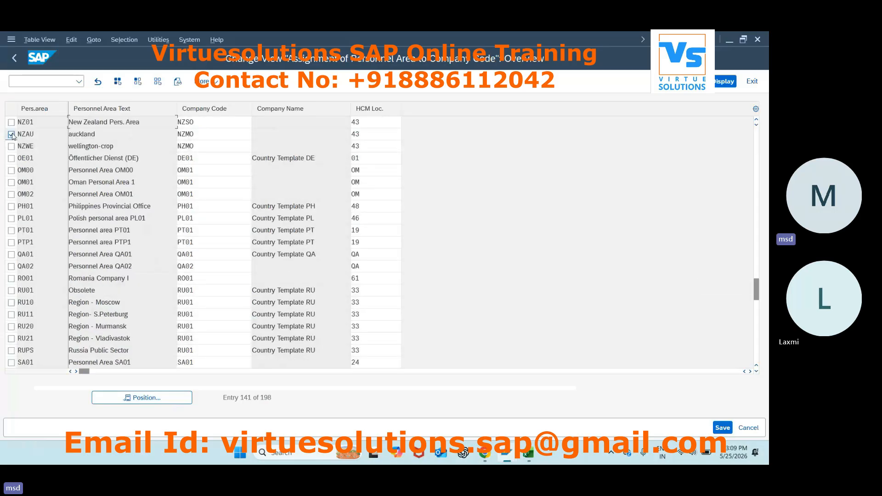
click(11, 146)
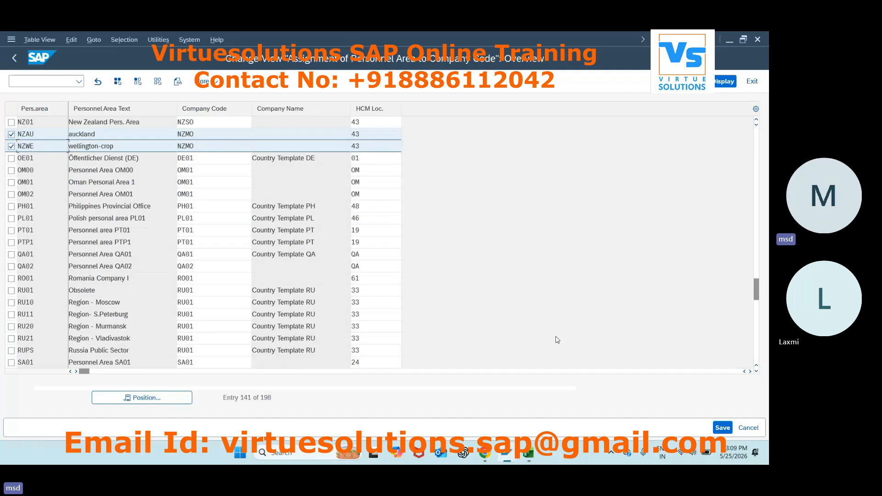
click(722, 428)
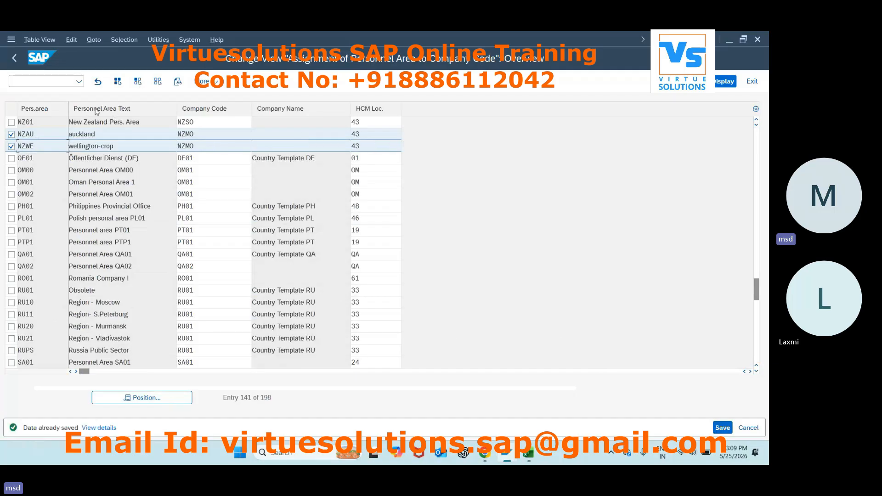
click(14, 58)
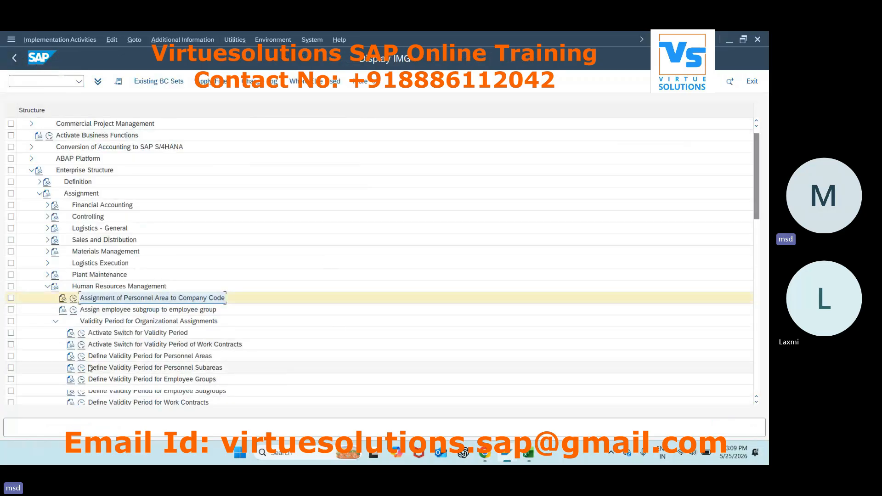
Open Assign employee subgroup to employee group and position the overview at employee group n, subgroup n1.
click(74, 311)
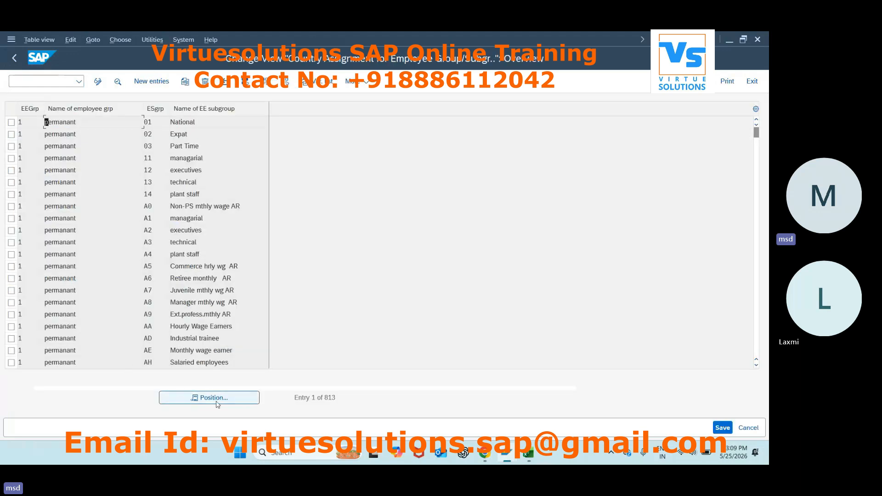
click(216, 399)
text(n1)
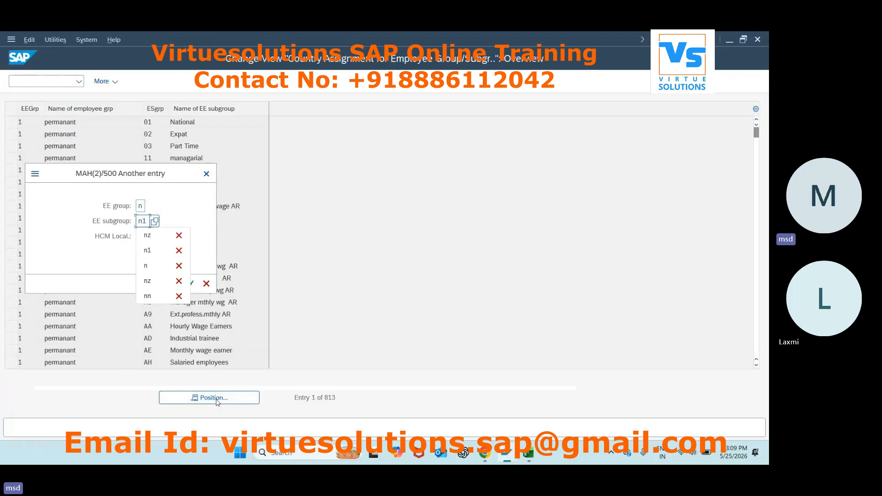
key(Return)
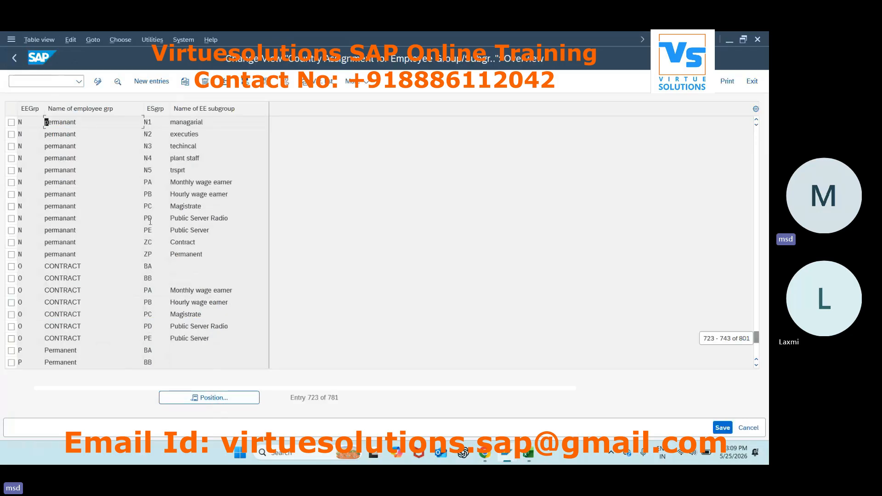
Check the New Zealand entry in the country assignment details of group N, subgroup N1, save, and return to the overview.
click(158, 120)
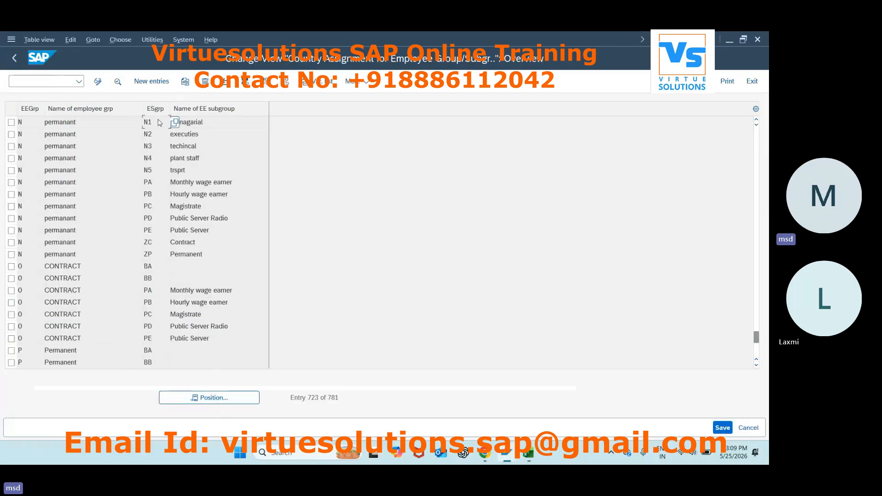
double_click(159, 122)
scroll(138, 299, down, 3)
scroll(140, 303, down, 3)
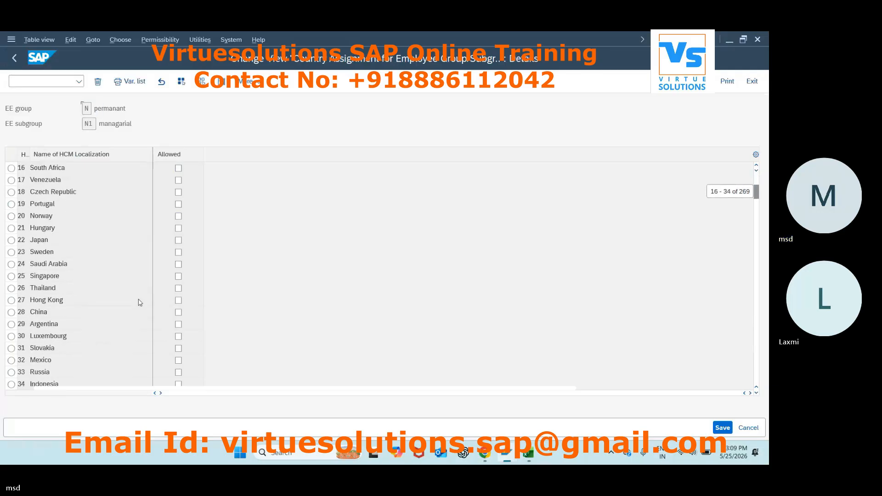
scroll(140, 302, down, 4)
scroll(139, 299, down, 1)
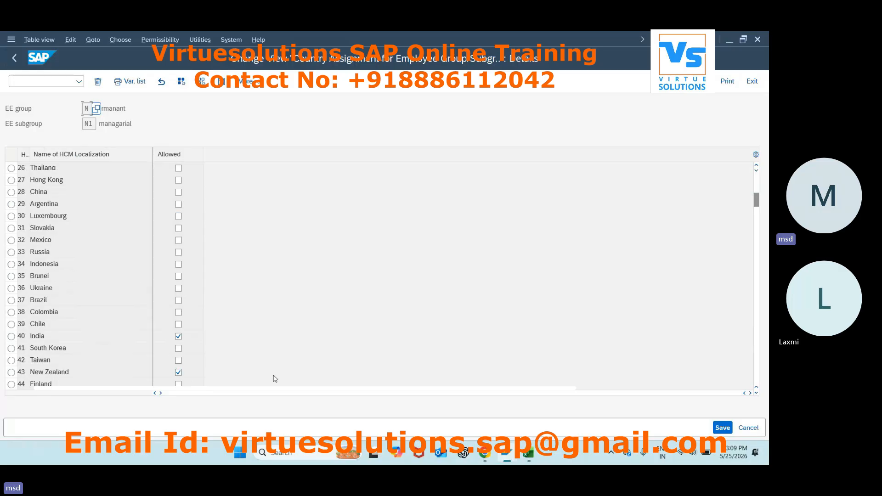
click(723, 427)
click(14, 56)
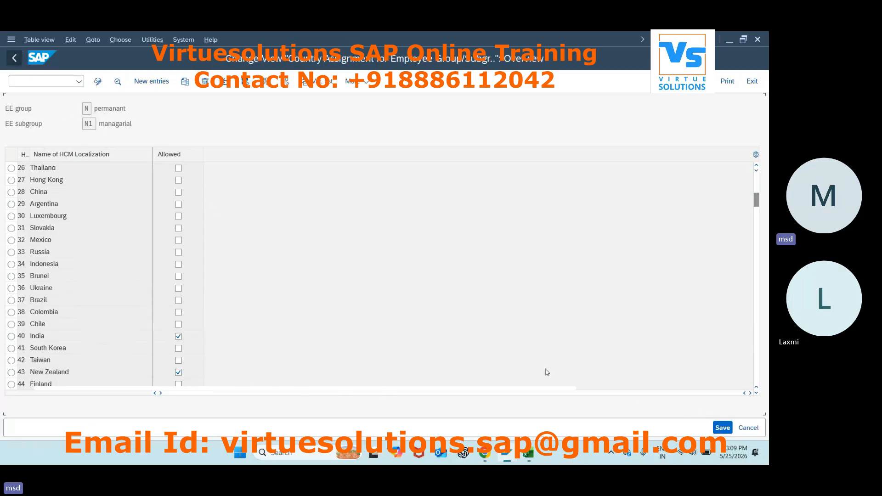
Switch to the Excel workbook and review the time management notes on the work schedule rule and the paid and unpaid absences.
key(alt+Tab)
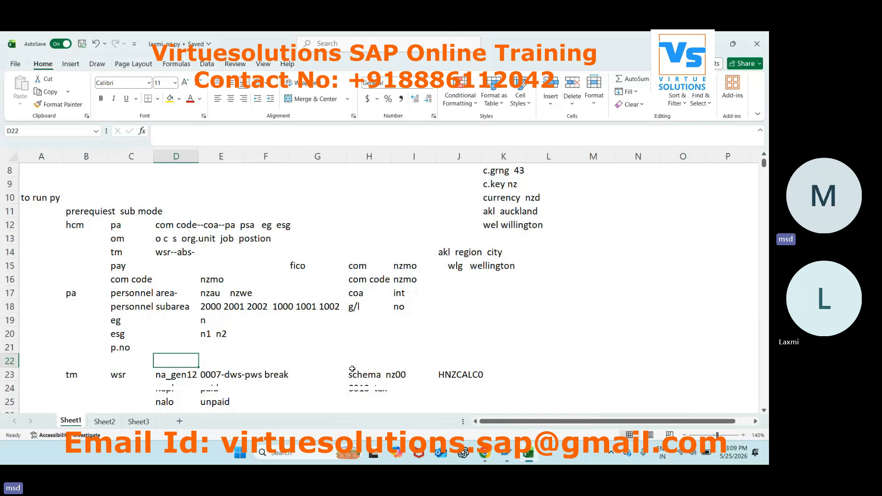
scroll(352, 368, down, 2)
click(182, 323)
click(178, 373)
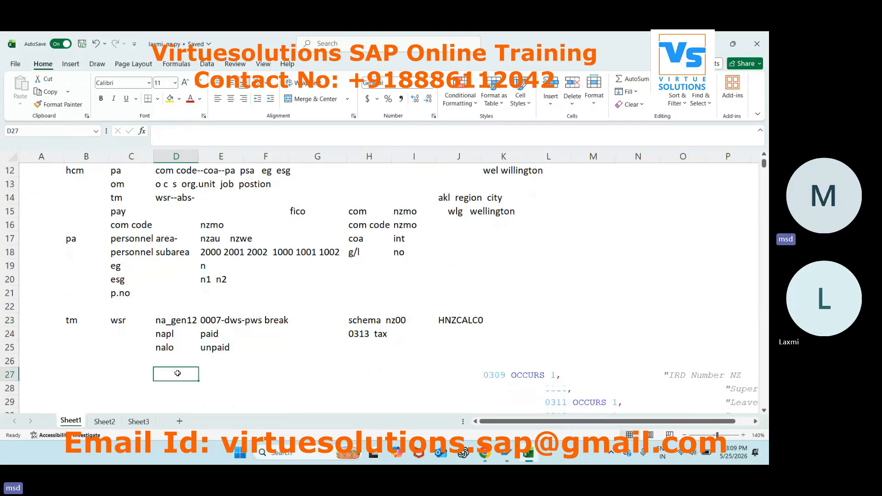
Enter q000 in cell I22, above the nz00 schema note.
click(370, 311)
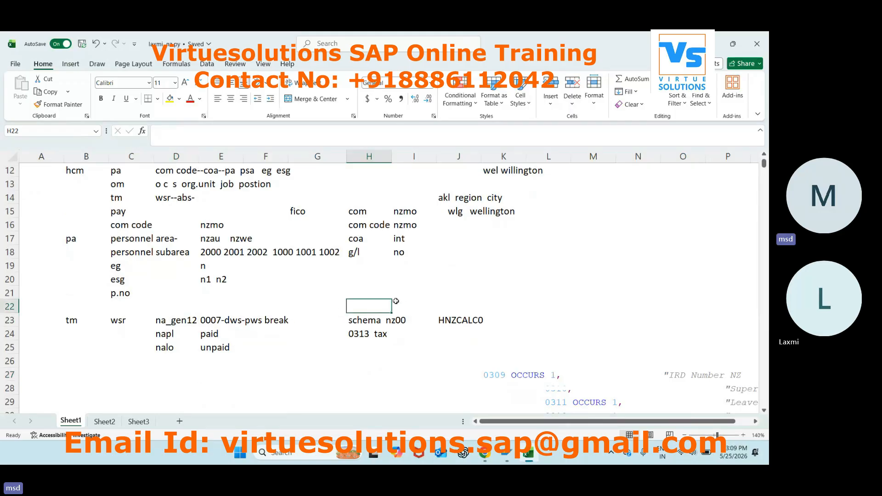
click(404, 298)
click(395, 312)
text(q0)
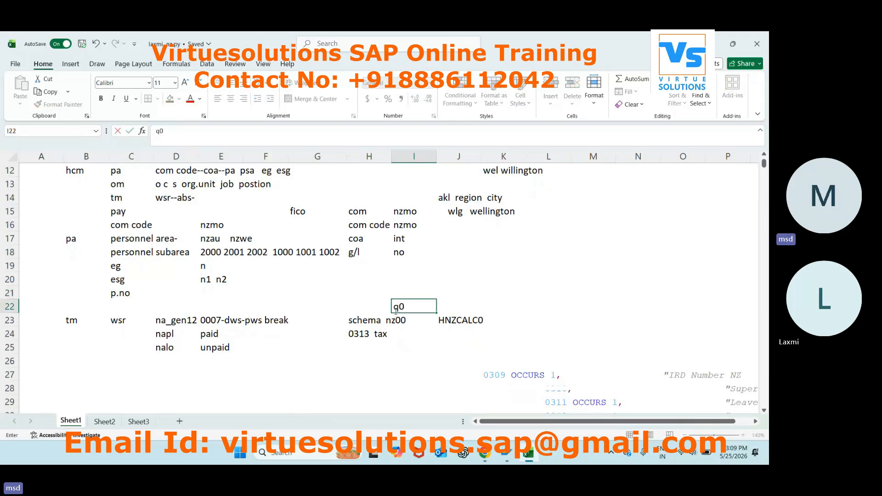
text(00)
click(414, 290)
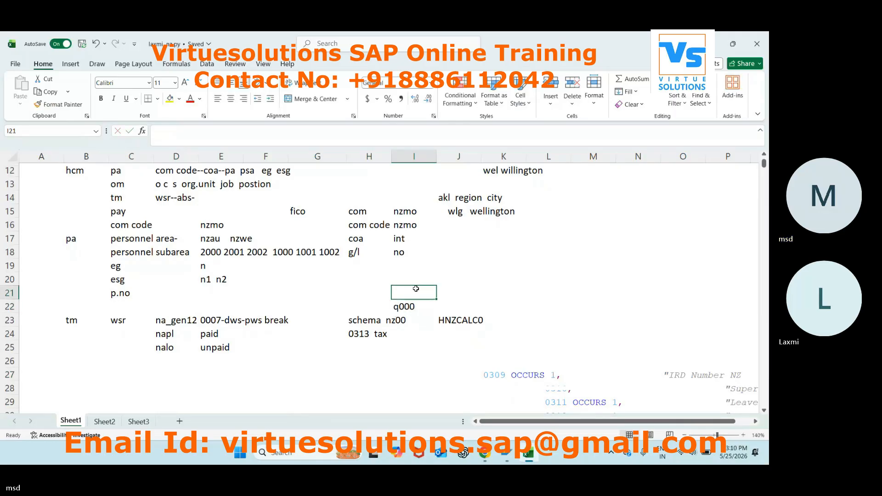
Move the 0309 IRD Number NZ line from row 27 to cell H26, below the 0313 tax note.
click(364, 344)
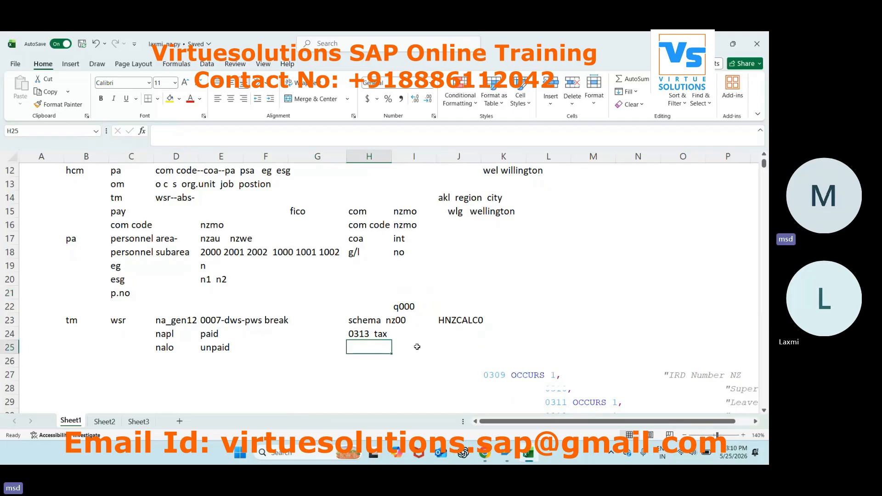
scroll(417, 346, down, 2)
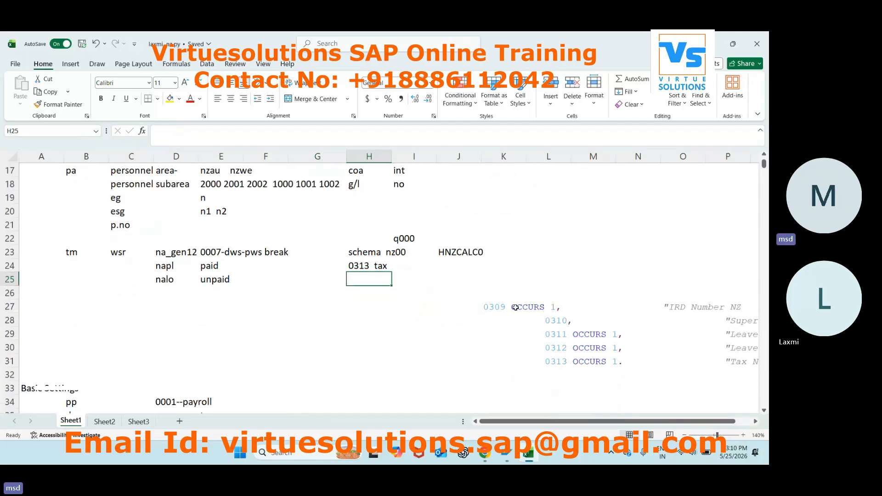
drag(501, 307, 735, 307)
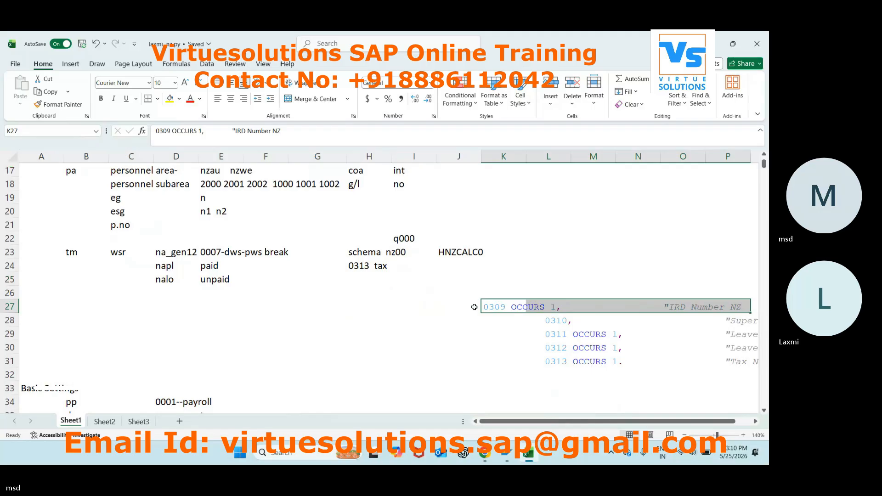
key(ctrl+x)
click(359, 295)
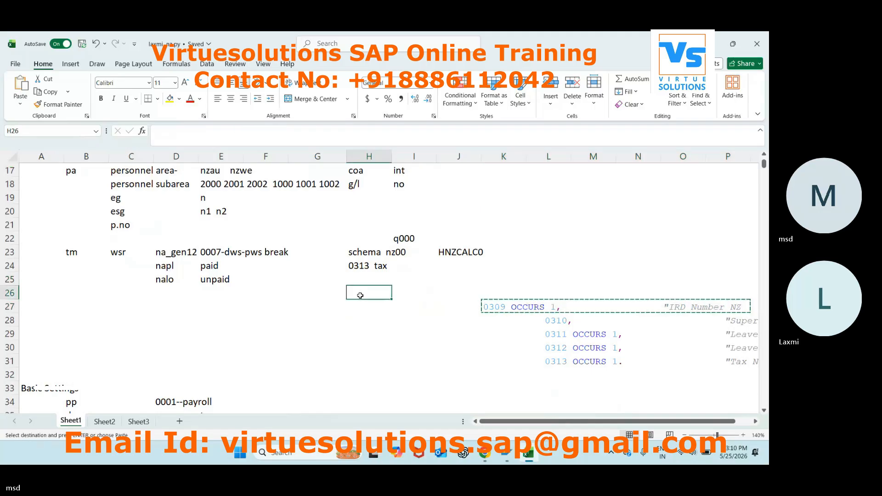
key(ctrl+v)
Try to move the 0310 to 0313 infotype lines so they start at cell H27, and undo the move.
click(373, 348)
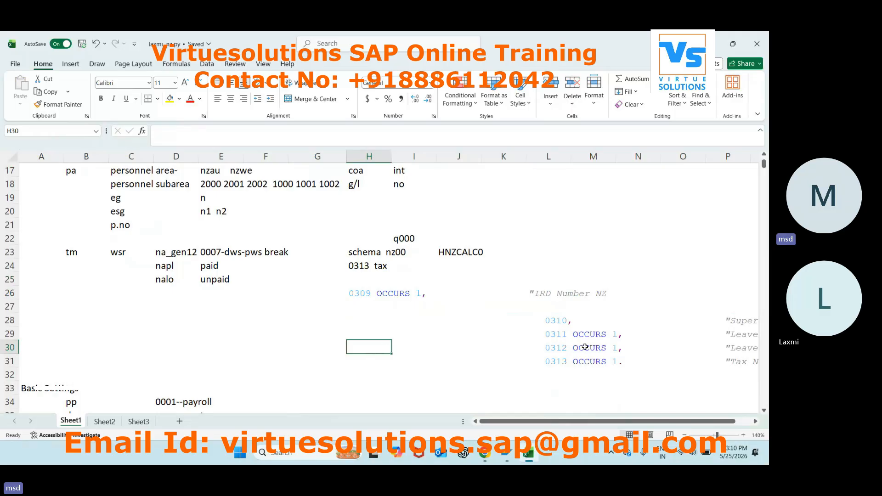
mouse_move(553, 320)
mouse_down()
mouse_move(684, 335)
mouse_move(742, 358)
mouse_up()
key(ctrl+x)
click(368, 308)
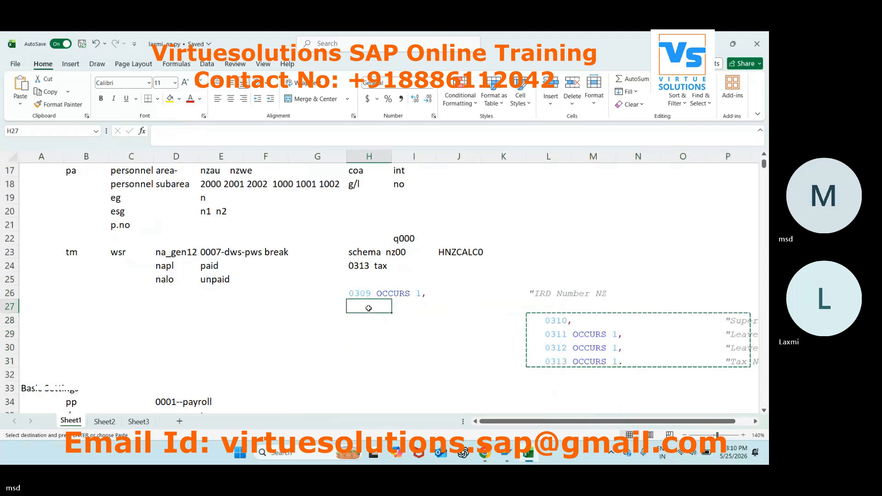
key(Return)
click(424, 383)
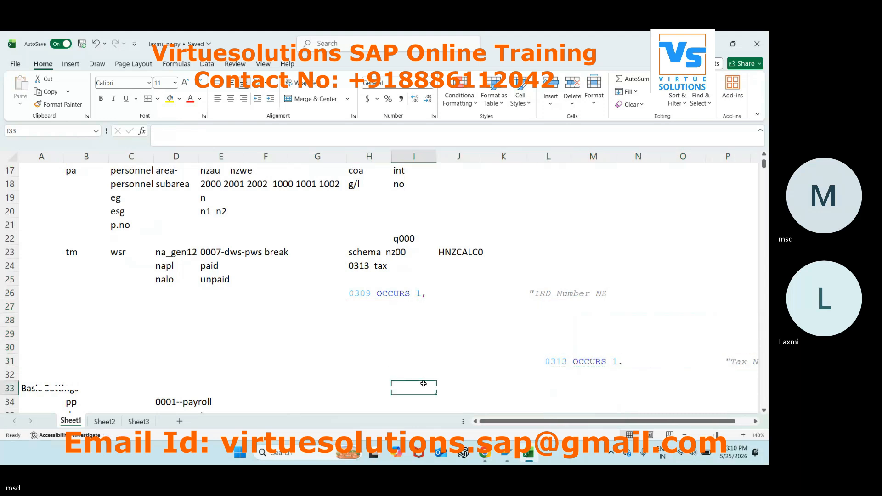
key(ctrl+z)
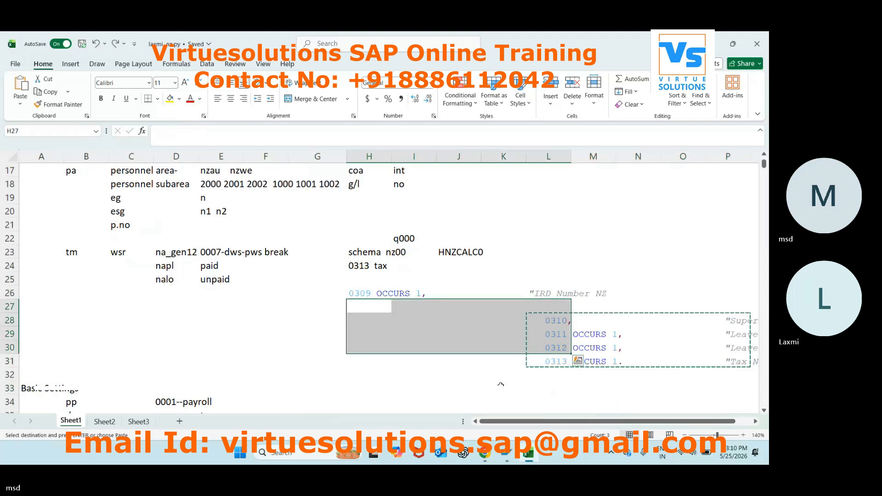
key(ctrl+c)
key(ctrl+v)
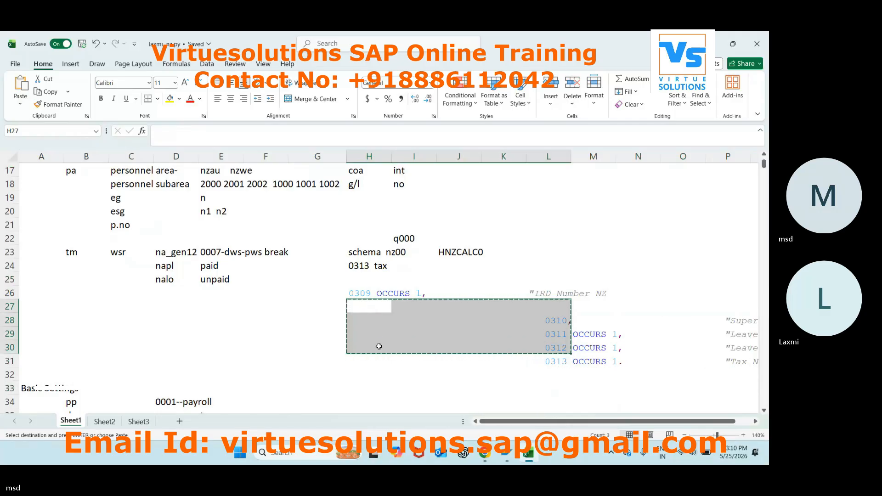
click(471, 386)
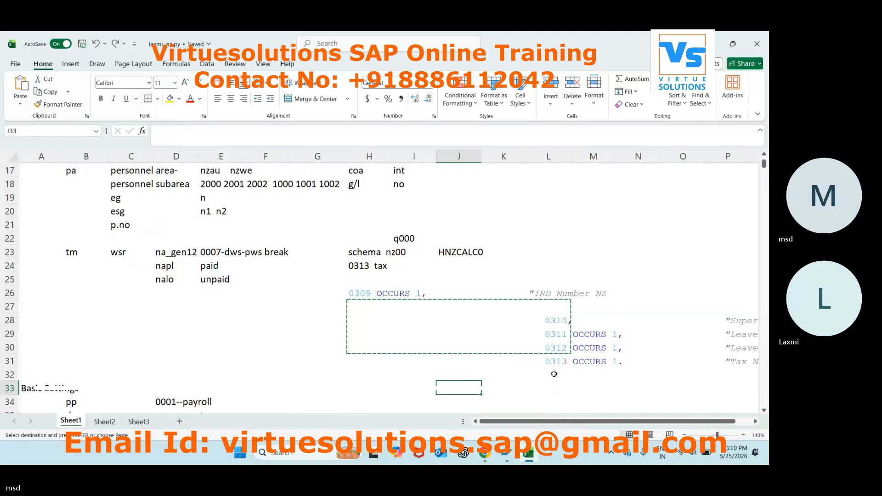
double_click(438, 335)
click(441, 373)
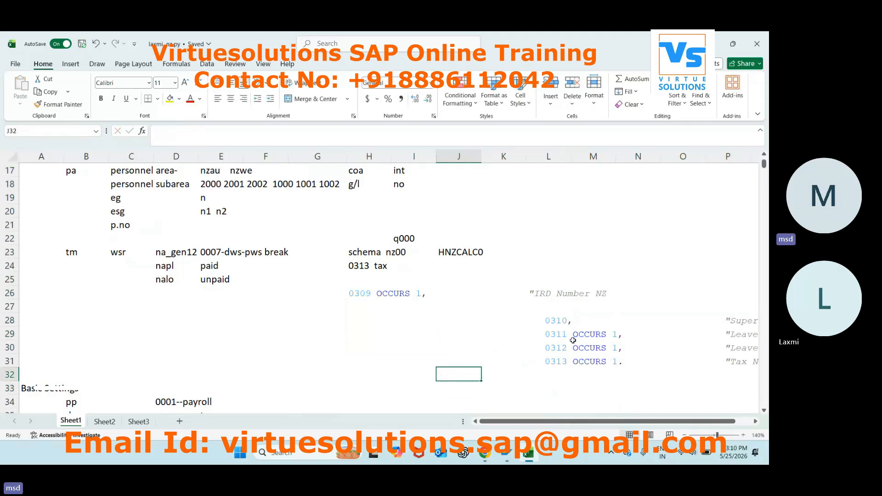
Review the descriptions beside the 0310 to 0313 infotype lines.
drag(592, 422, 644, 425)
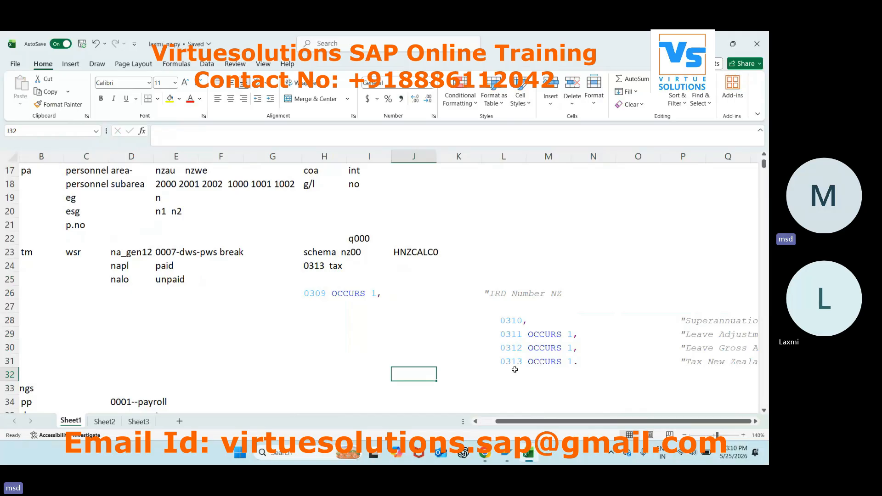
Try to copy the 0310 to 0313 infotype lines to cell H27, and undo the paste.
drag(510, 320, 735, 363)
key(ctrl+c)
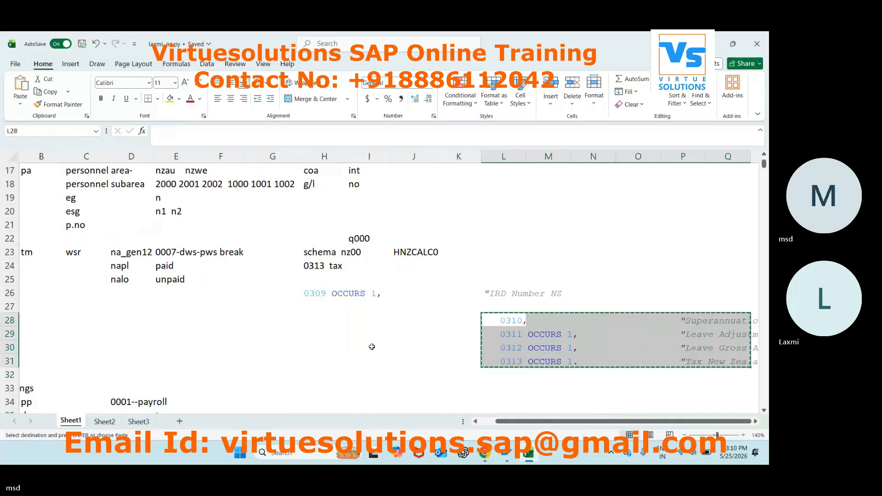
click(328, 308)
key(Return)
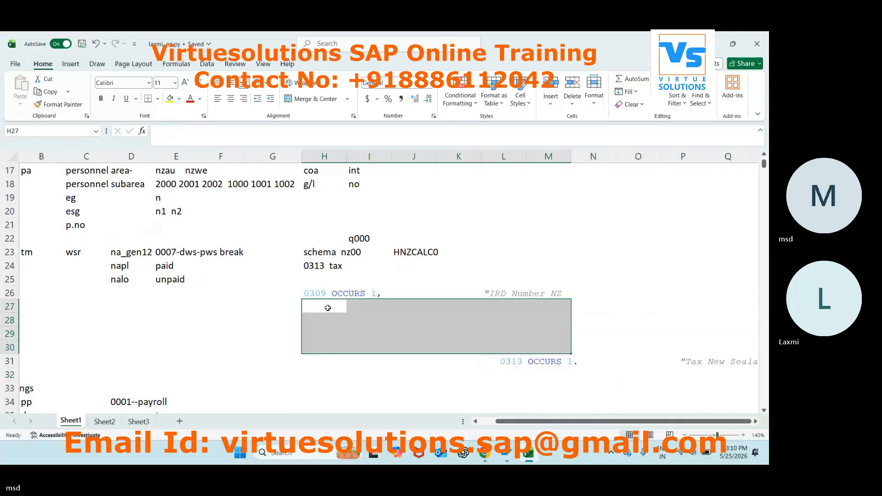
click(343, 384)
key(ctrl+z)
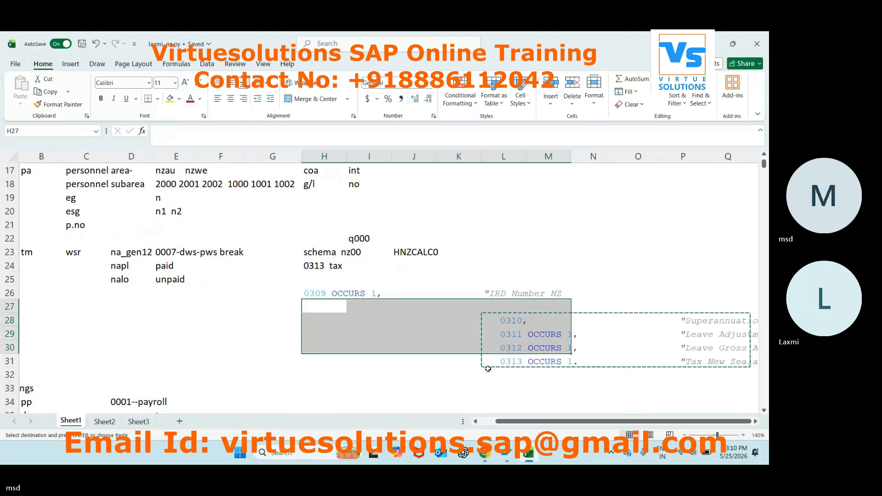
click(488, 369)
click(517, 321)
click(710, 320)
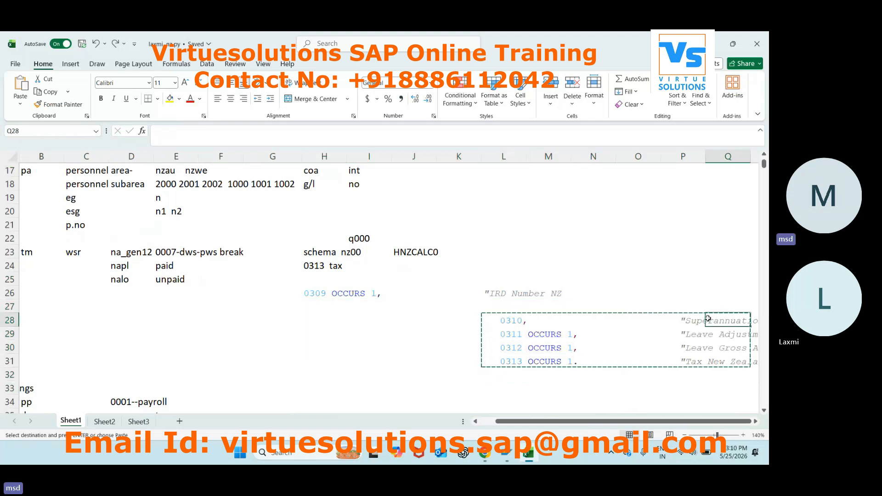
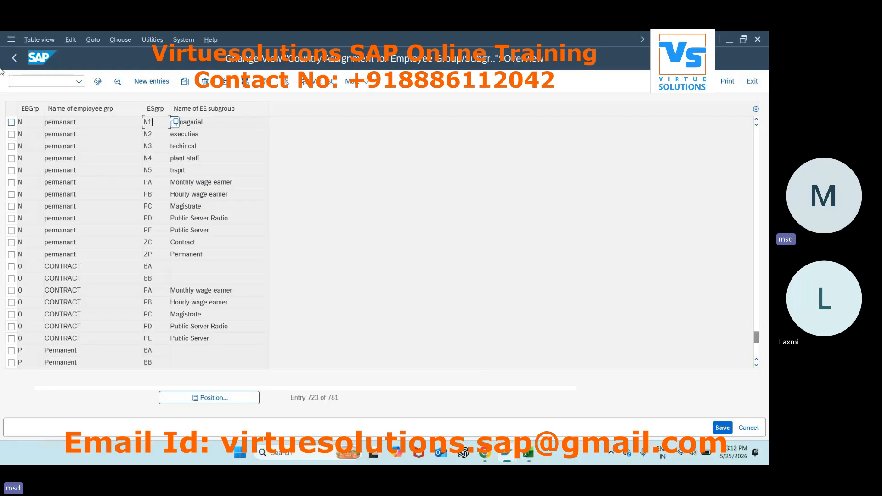
Run transaction /npe01 and open the source text of payroll schema NZ00 for changing.
click(27, 81)
text(/)
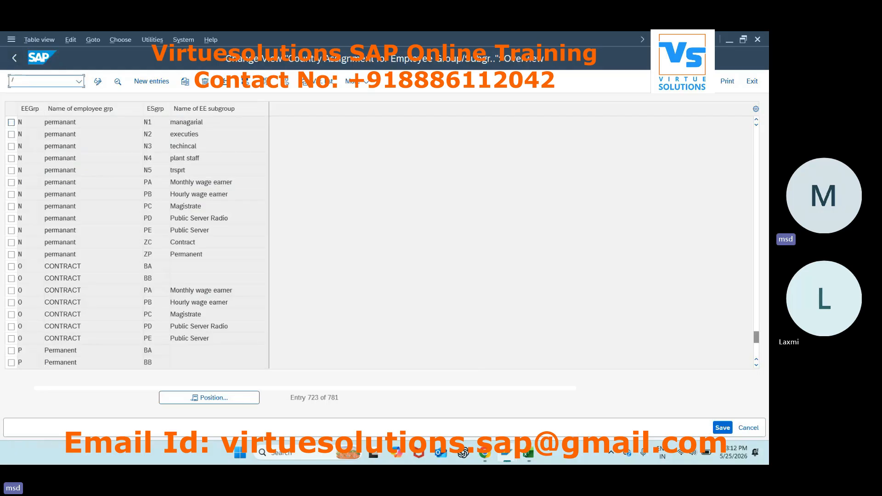
text(npe01)
key(Return)
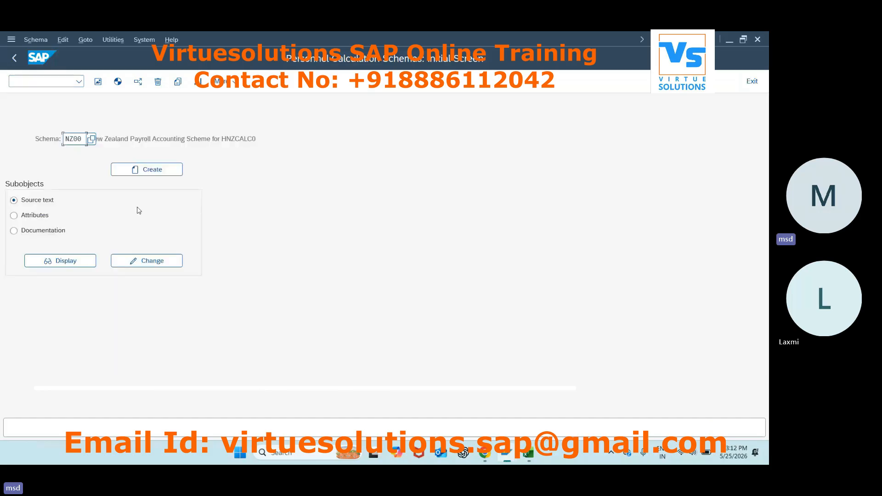
click(153, 262)
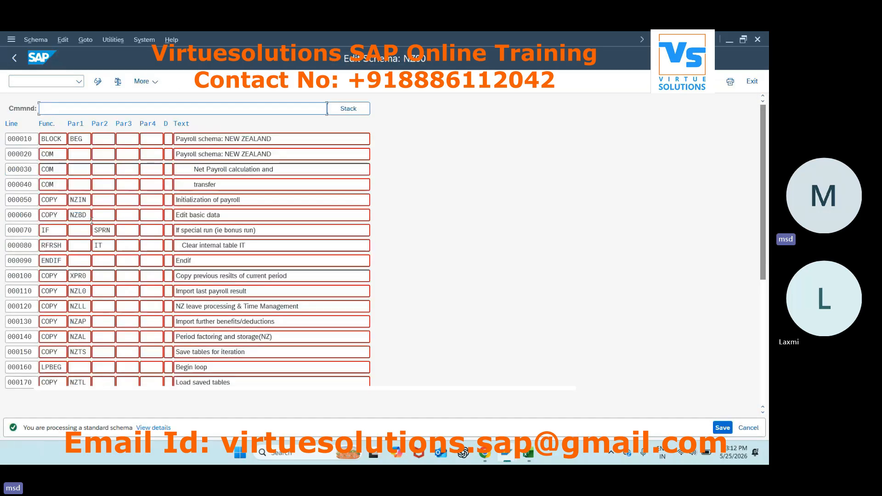
Switch to Excel and correct the subschema after nz00 in cell L19 to nzbd.
click(529, 453)
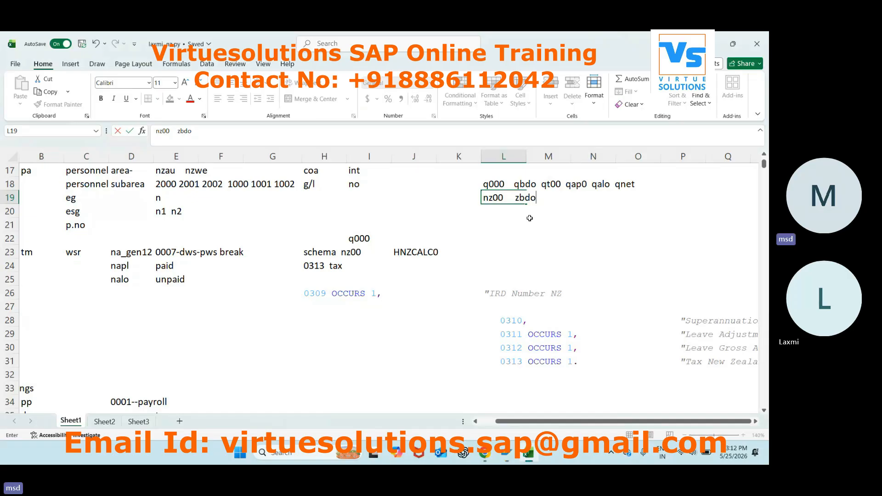
click(520, 199)
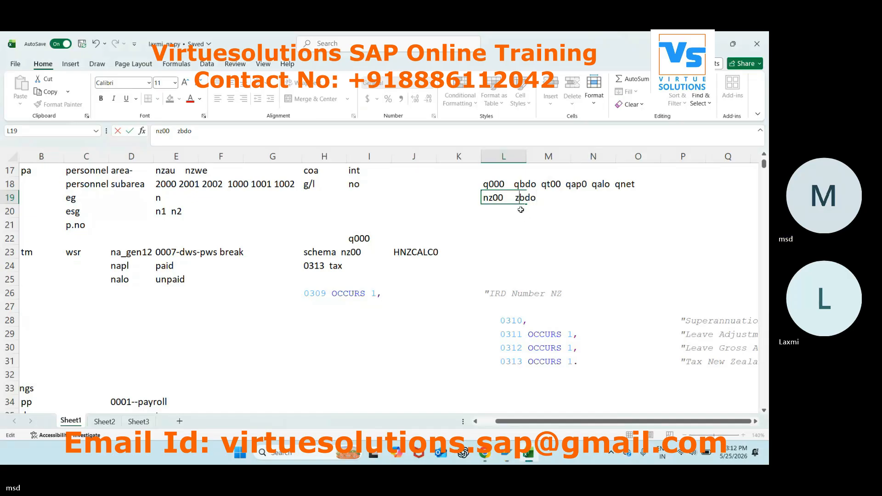
key(Delete)
key(BackSpace)
text(nz)
key(alt+Tab)
key(alt+Tab)
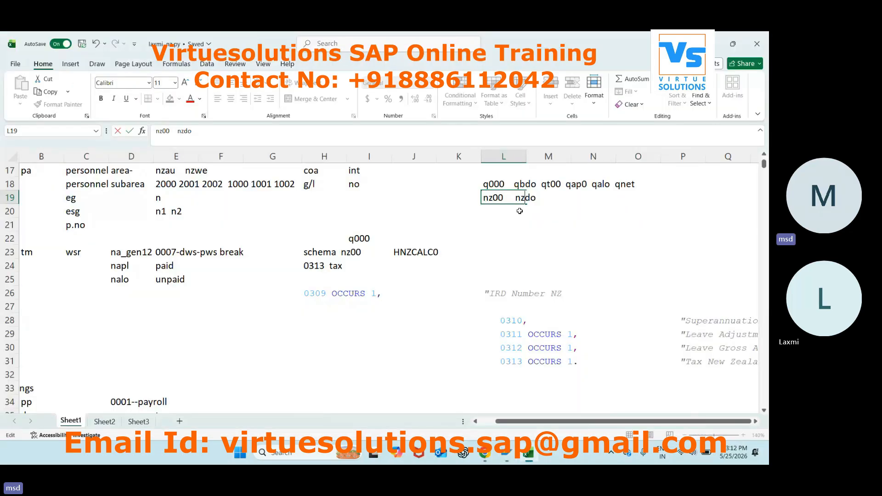
key(BackSpace)
key(BackSpace)
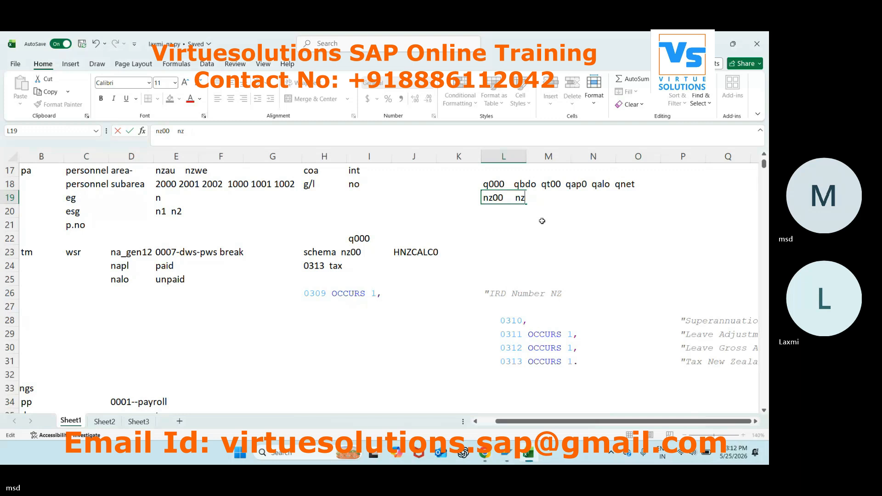
text(bd)
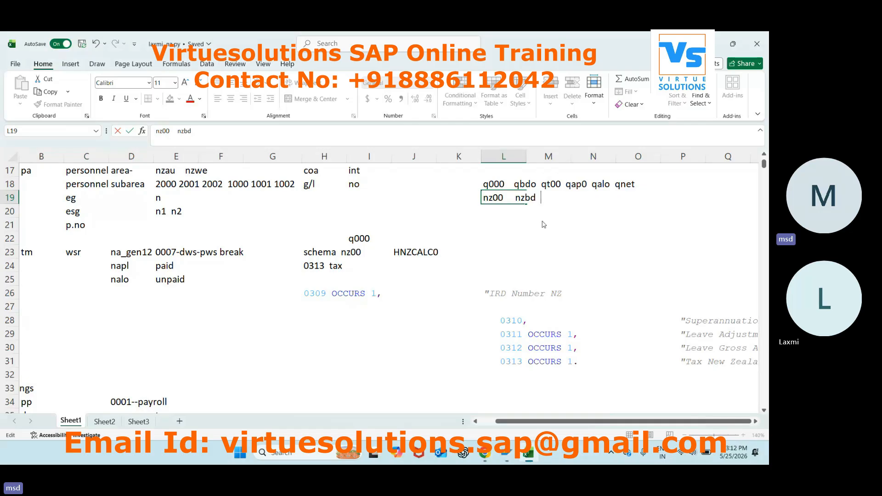
Look up the benefits/deductions subschema in the SAP NZ00 schema and add nzap to cell L19 in Excel, beneath qap0.
key(alt+Tab)
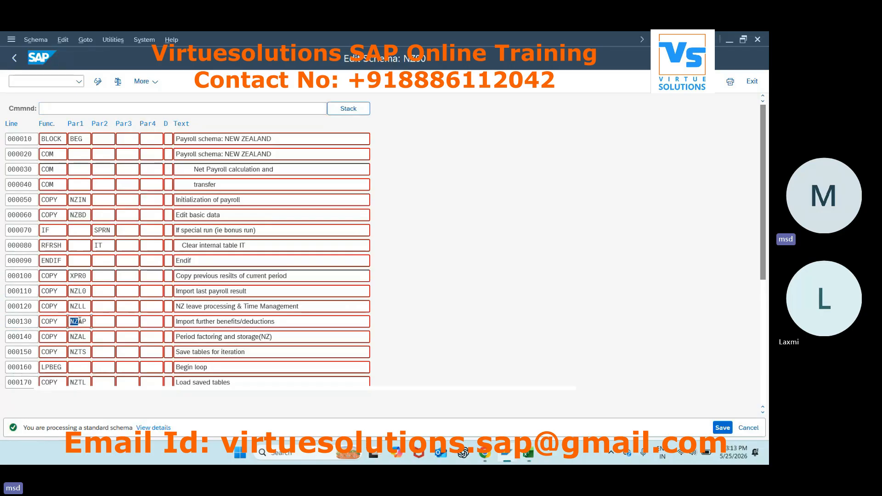
key(alt+Tab)
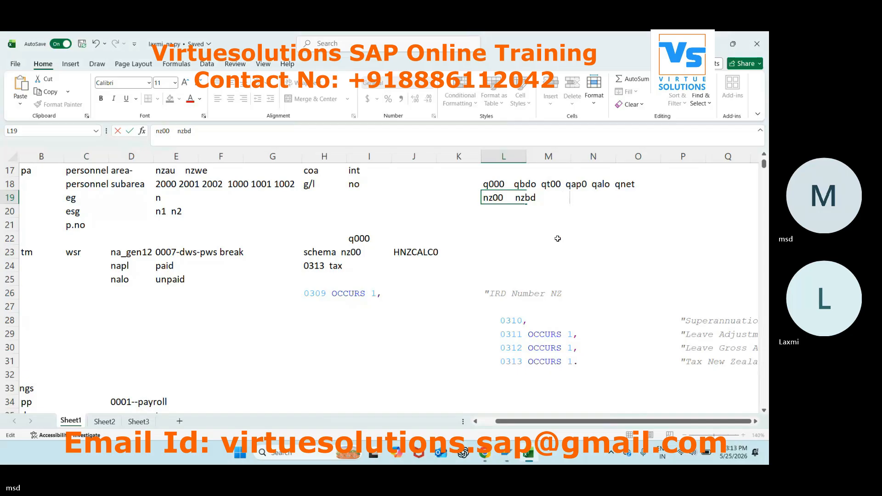
text(na)
key(BackSpace)
text(zap)
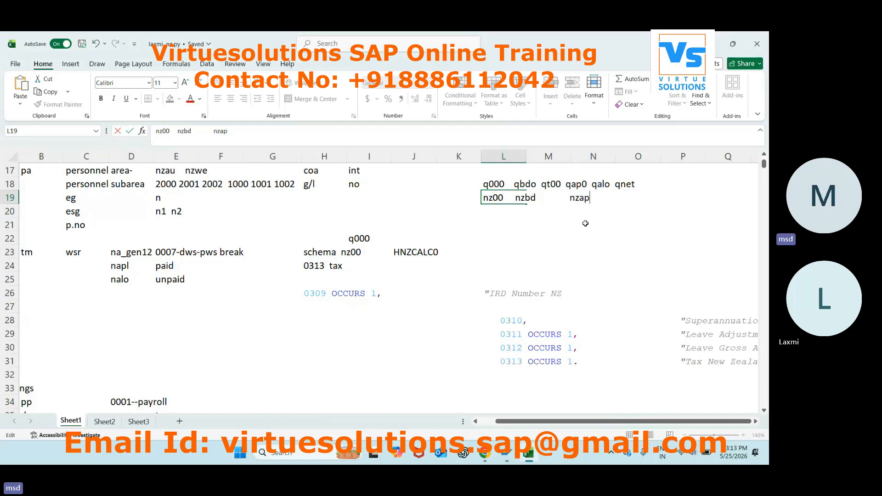
Check the period factoring subschema in SAP and add nzal after nzap in cell L19 in Excel.
text(na)
key(BackSpace)
text(z)
key(alt+Tab)
key(alt+Tab)
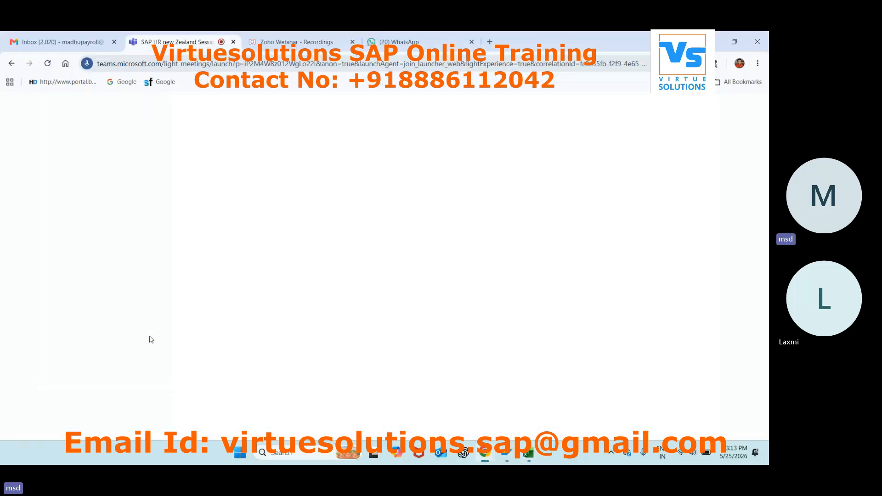
key(alt+Tab)
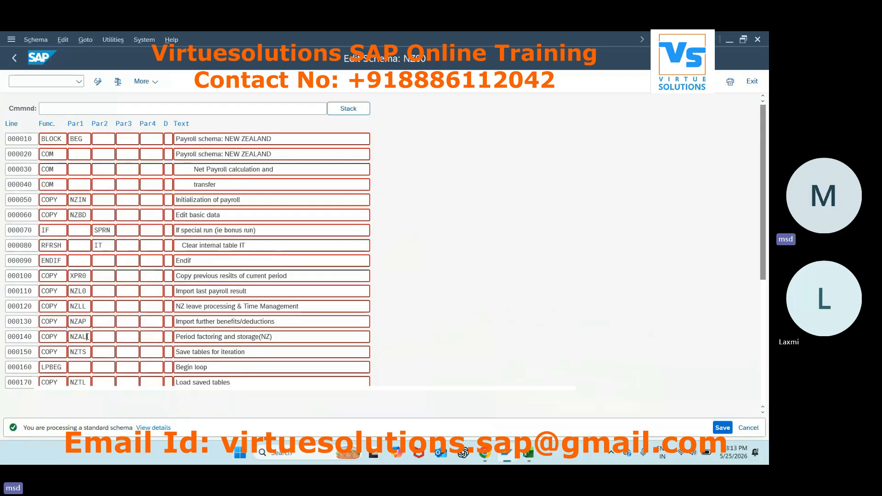
click(528, 454)
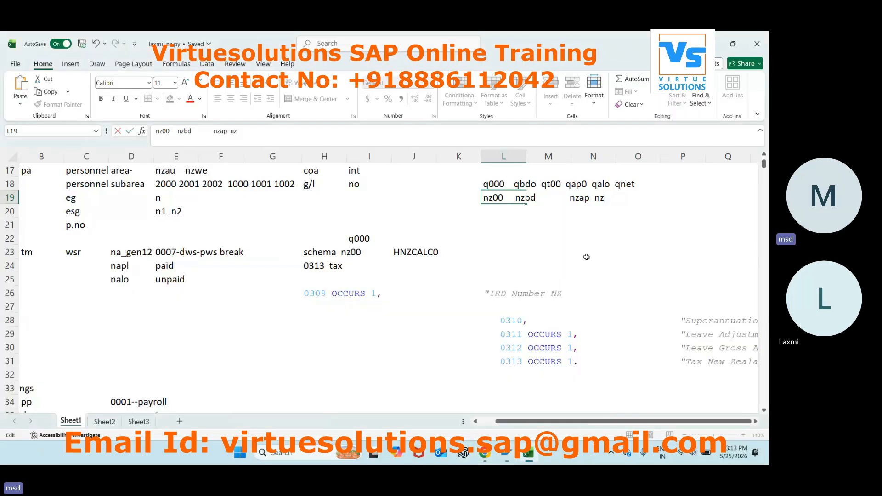
text(al)
Find the active net benefits/deductions and transfer line in SAP schema NZ00 and append nzn0 to cell L19 in Excel.
mouse_move(506, 452)
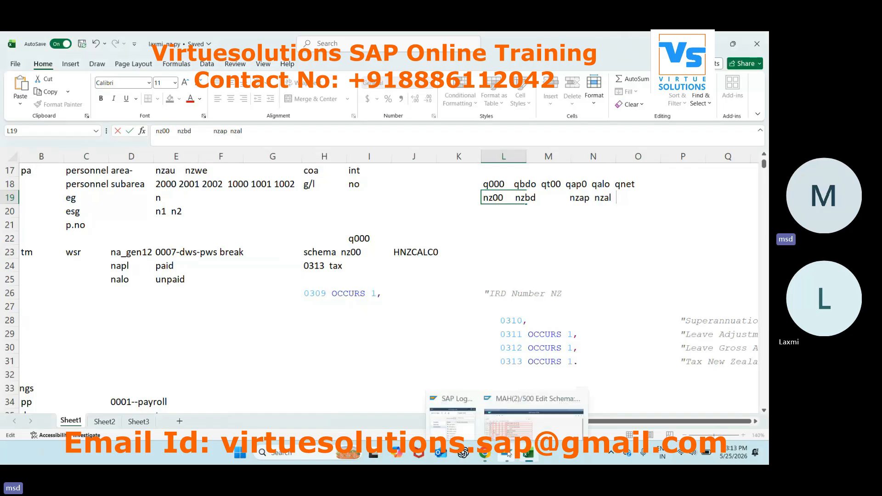
click(509, 419)
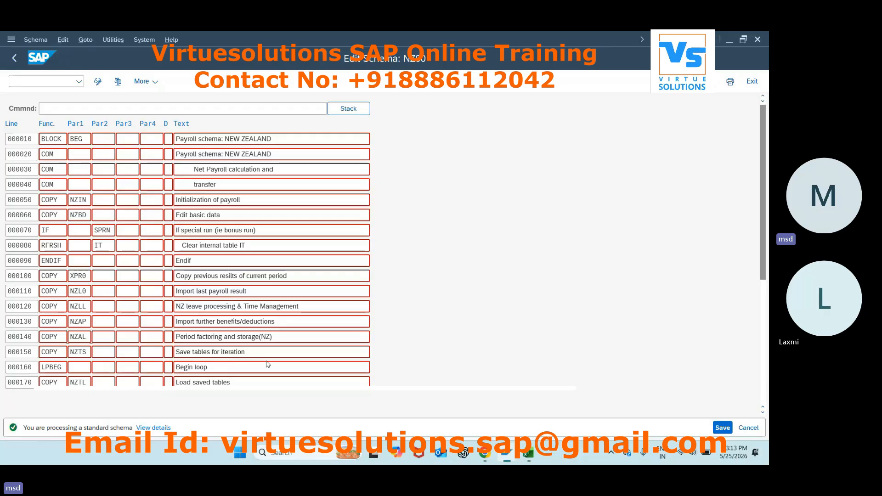
scroll(268, 364, down, 2)
scroll(266, 364, down, 3)
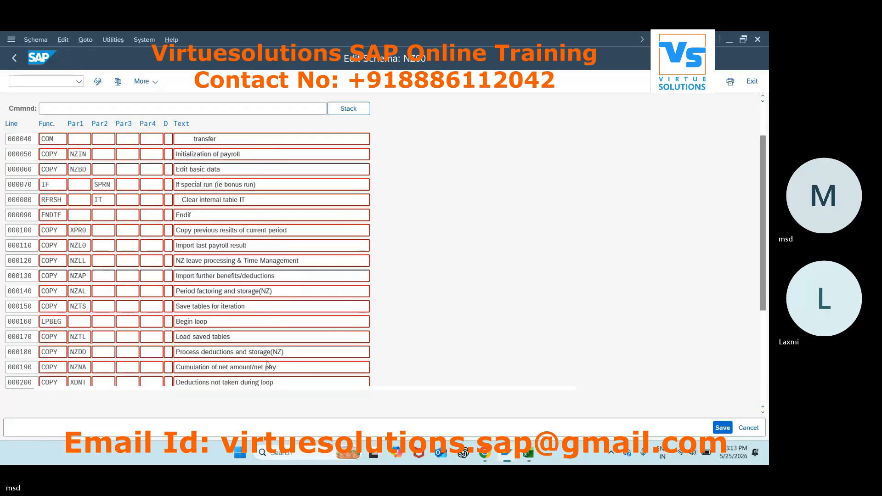
scroll(268, 364, down, 3)
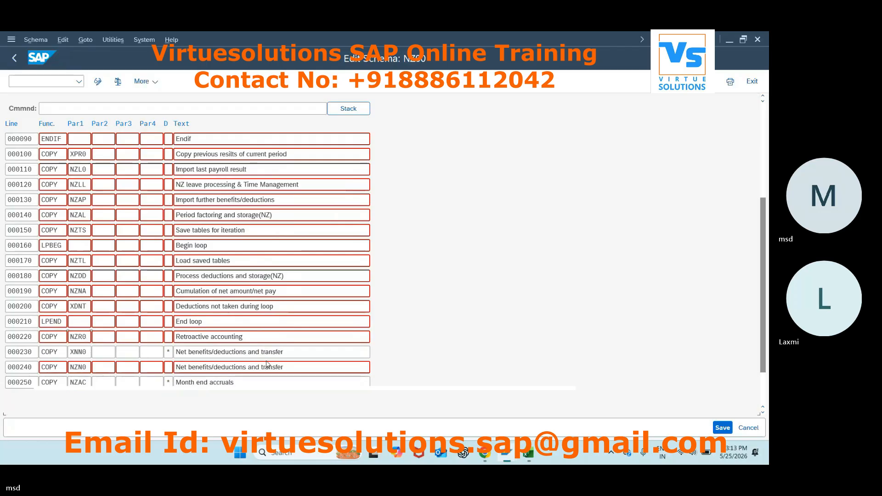
scroll(268, 364, down, 1)
scroll(267, 364, down, 2)
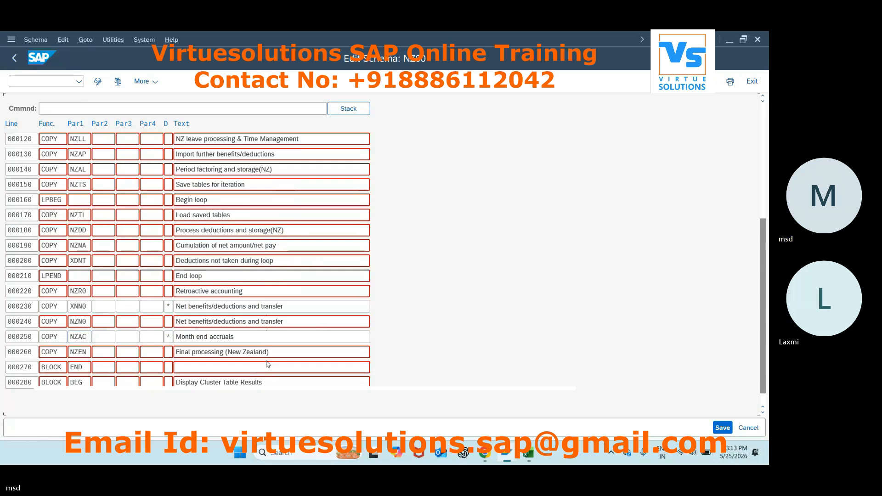
scroll(129, 352, down, 1)
click(89, 307)
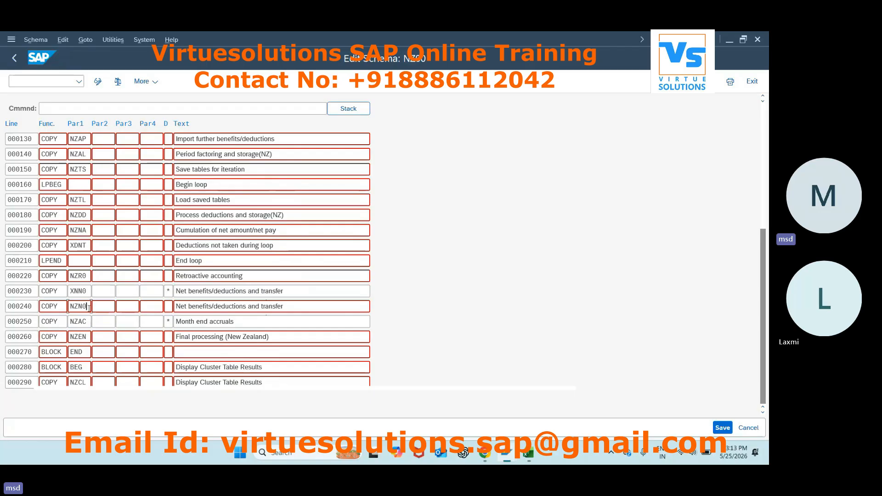
key(alt+Tab)
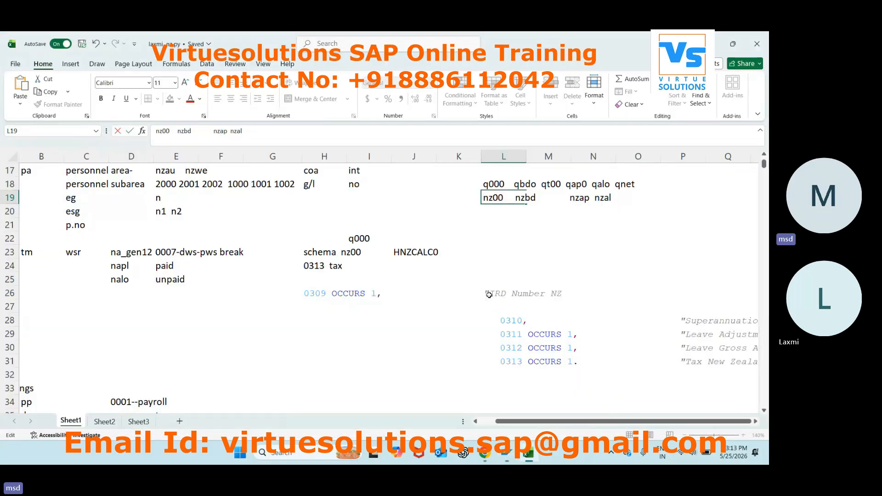
text(nzn0)
click(617, 224)
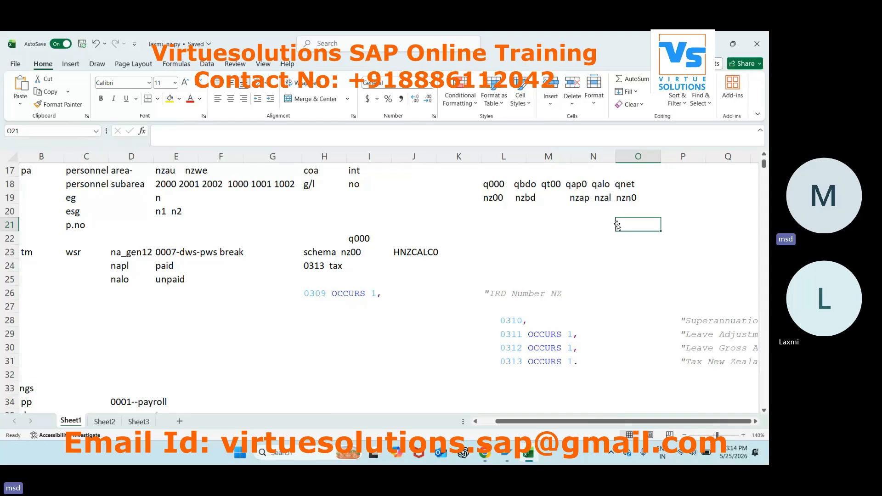
Look up the leave processing and time management subschema in SAP and insert nzll between nzbd and nzap in Excel cell L19.
click(553, 199)
click(557, 222)
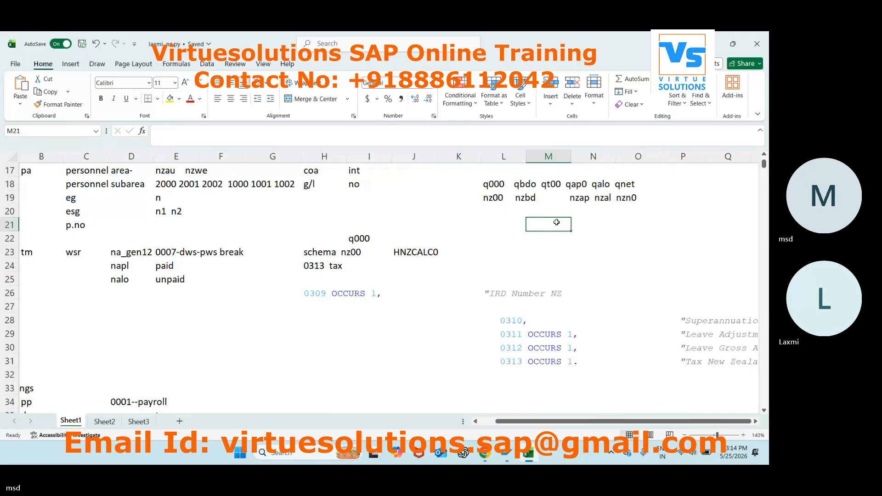
key(alt+Tab)
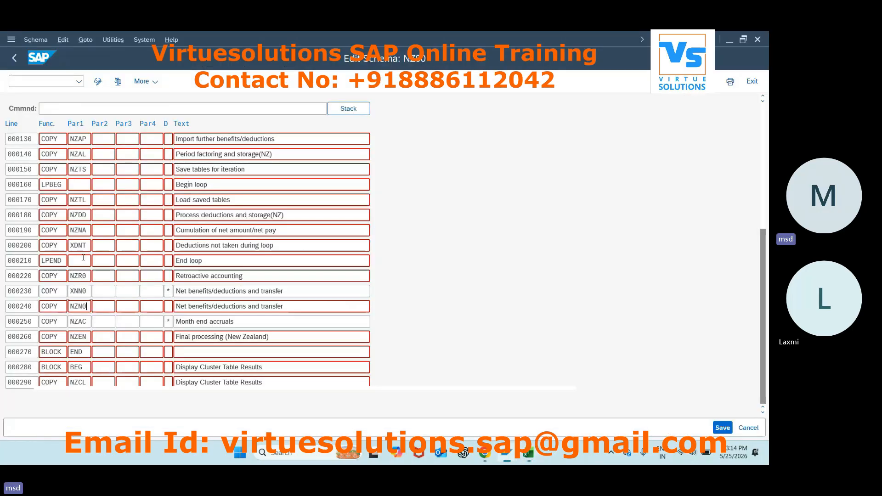
drag(761, 263, 753, 147)
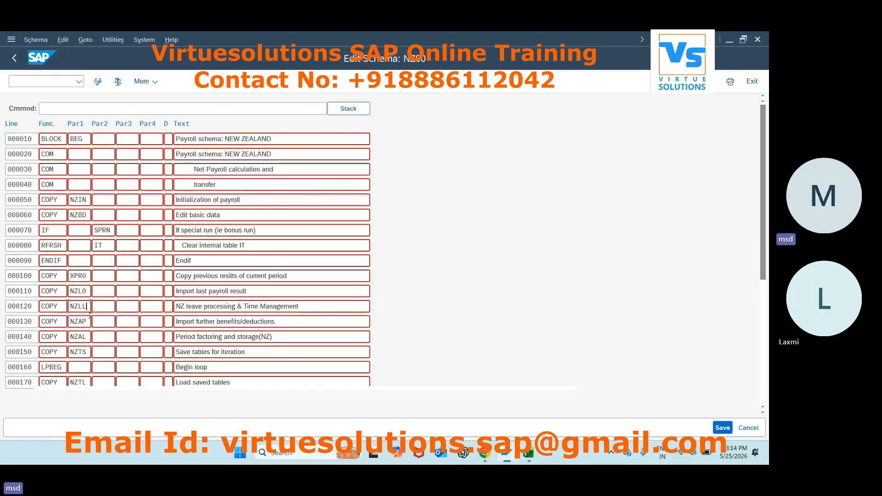
key(alt+Tab)
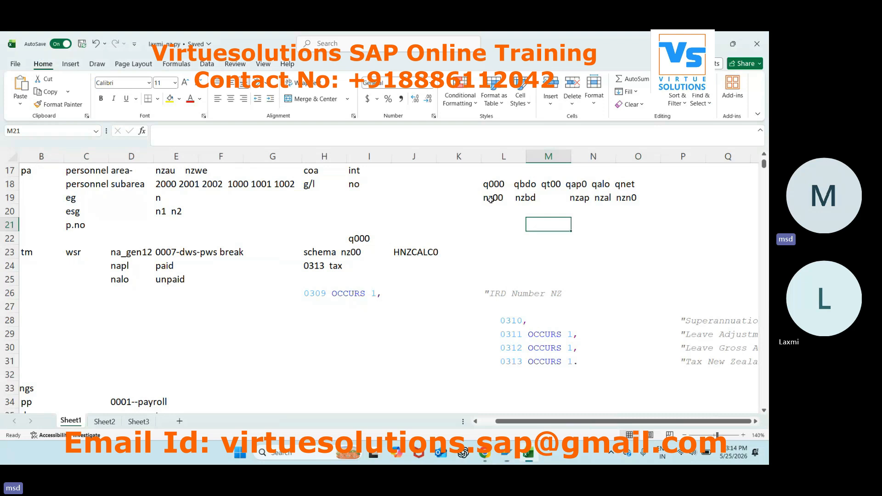
click(503, 201)
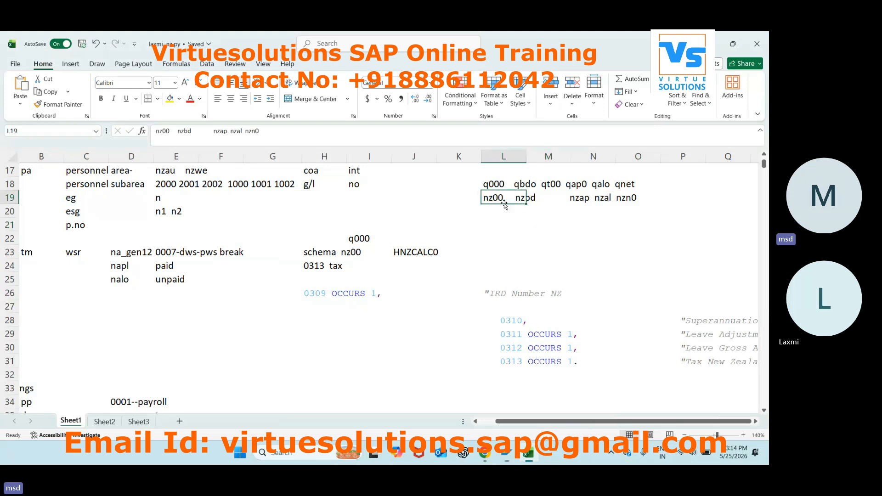
click(198, 131)
text(n)
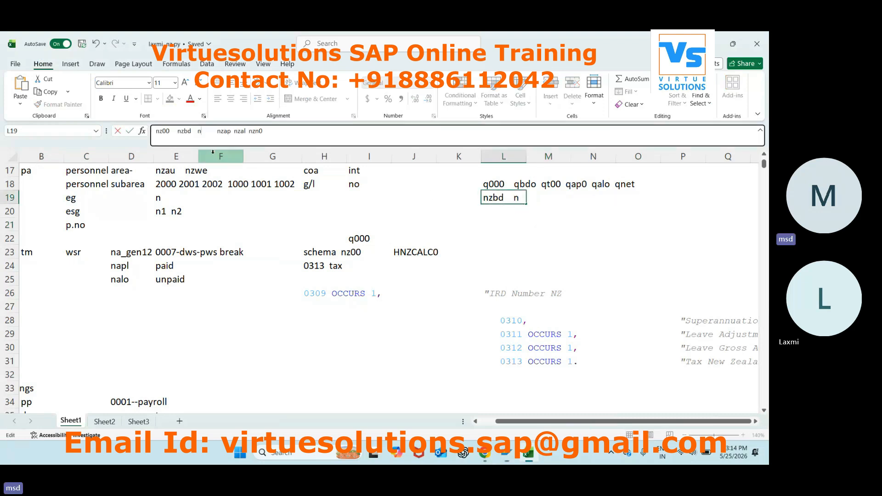
text(zll)
click(253, 194)
click(555, 210)
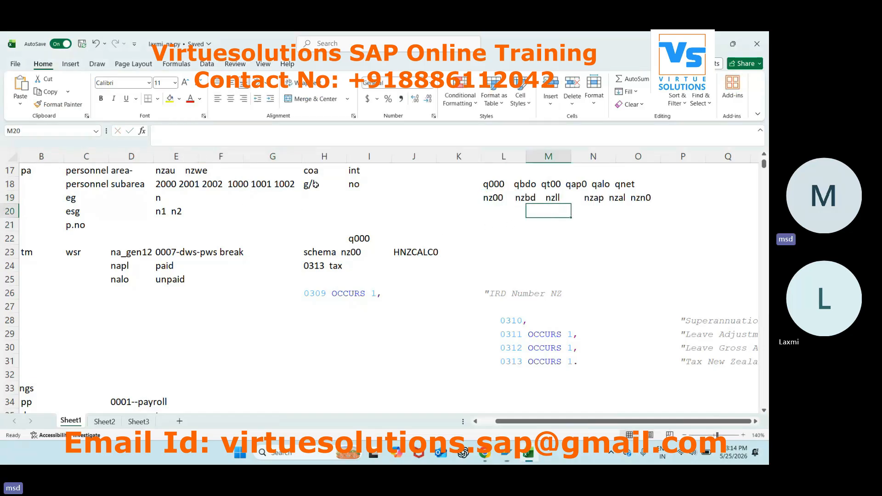
Switch to SAP and open the NZLL subschema from line 000120 of schema NZ00.
key(alt+Tab)
double_click(85, 307)
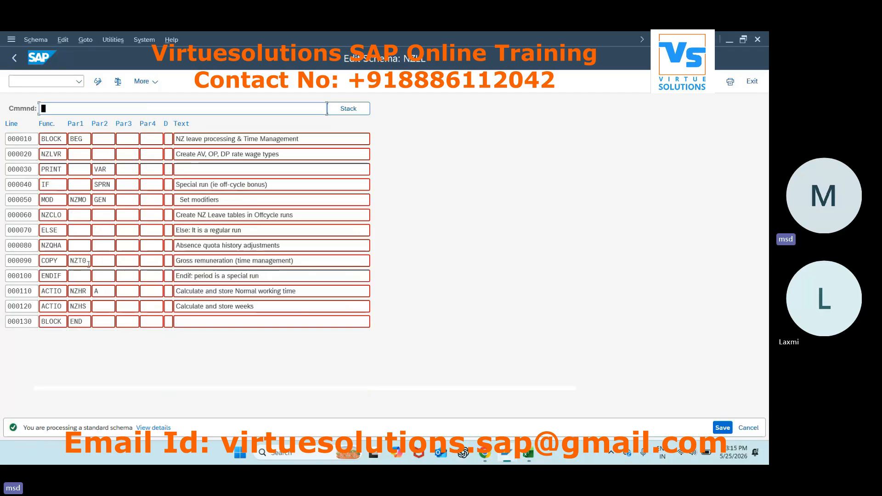
Switch to Excel and enter nzt0 in cell M20, below nzll.
click(529, 453)
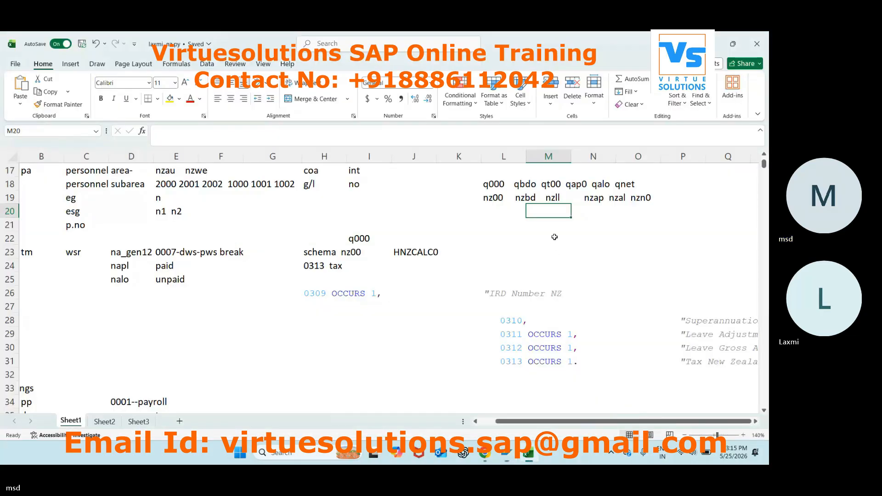
text(nz)
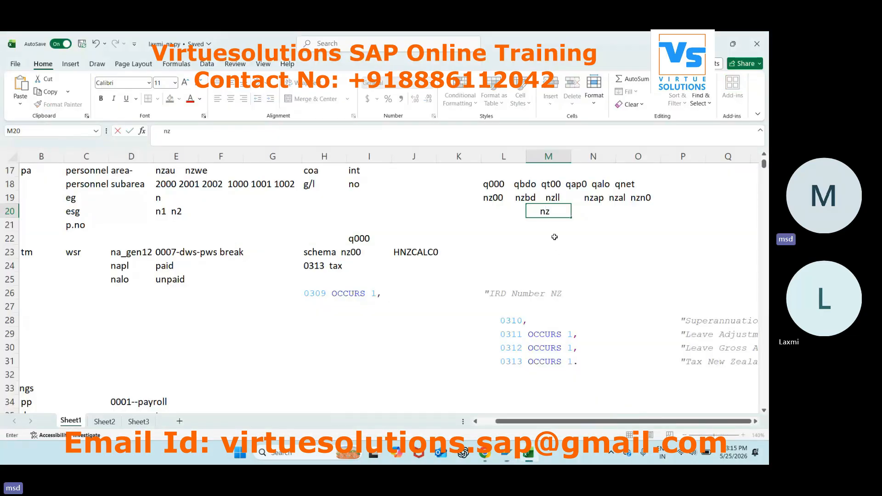
text(t0)
click(555, 183)
click(553, 223)
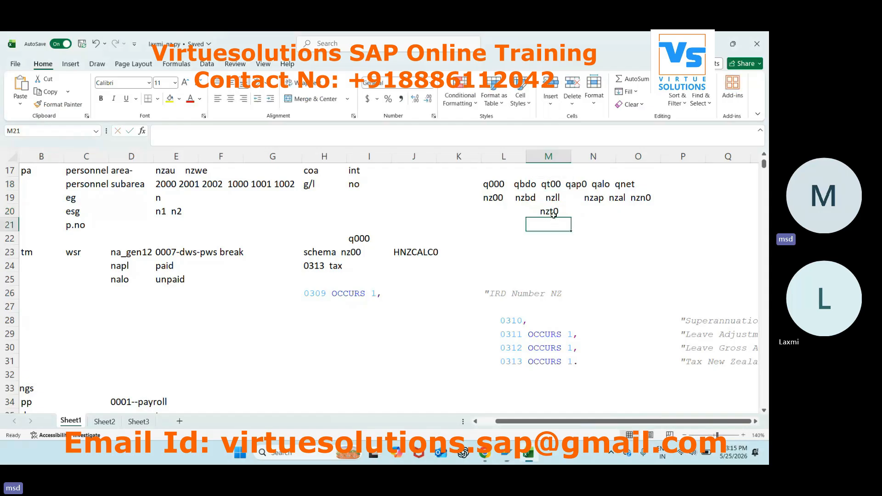
Switch to SAP and open the NZT0 gross remuneration subschema from line 000090 of schema NZLL.
key(alt+Tab)
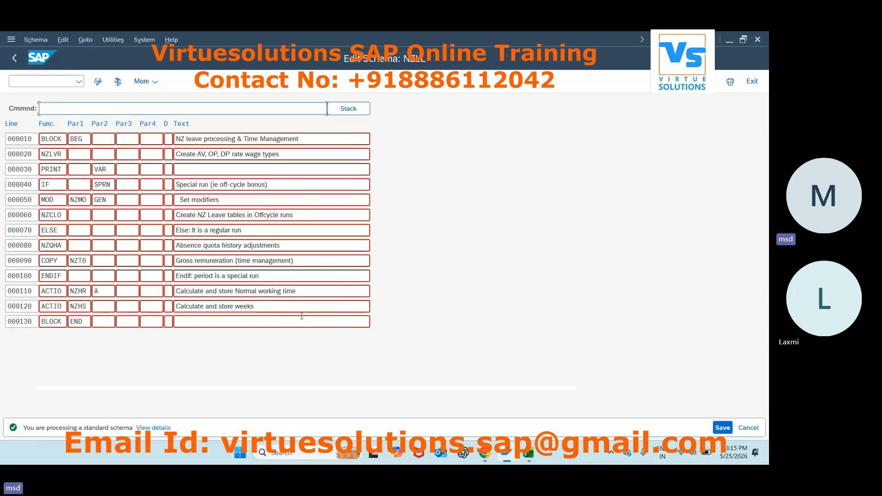
double_click(82, 260)
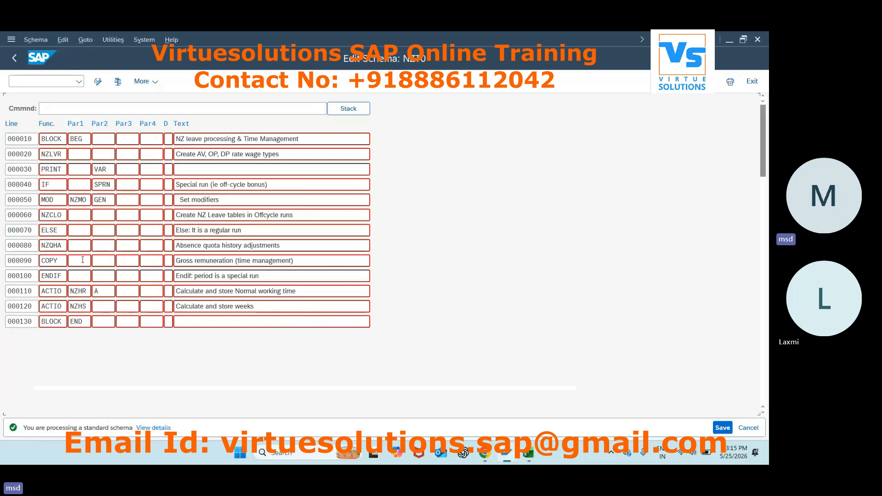
click(62, 215)
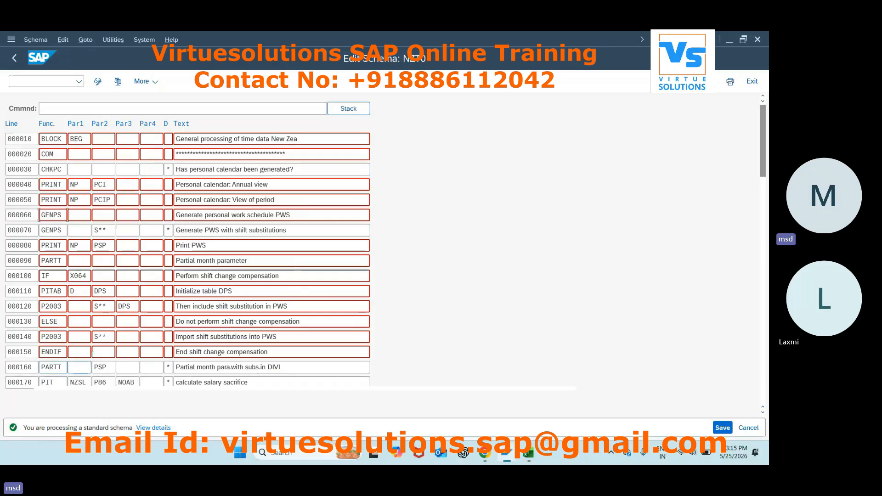
Examine the NZT0 subschema's lines for work schedule generation, valuation bases, absences, daily time processing and quota compensation.
scroll(177, 323, down, 5)
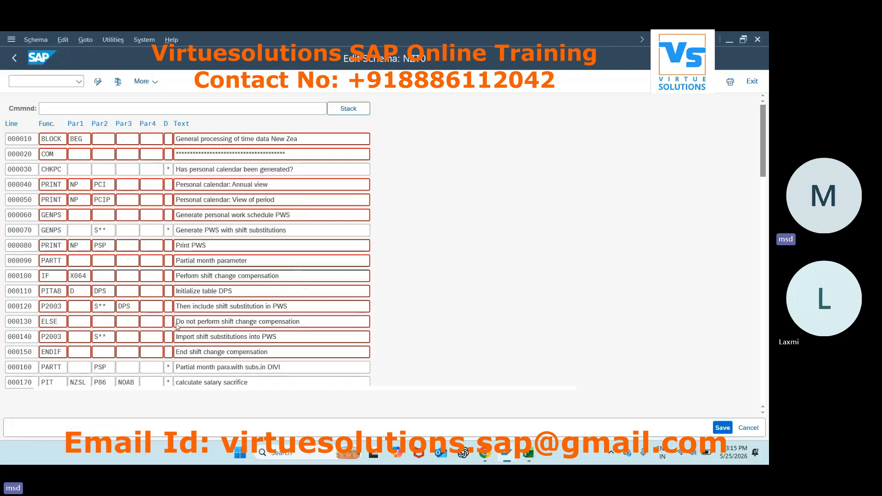
scroll(177, 323, down, 3)
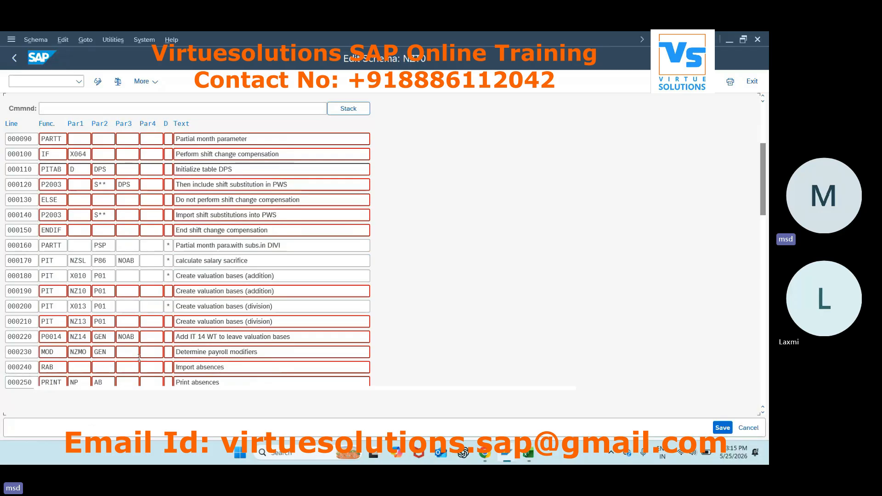
scroll(140, 361, down, 5)
scroll(140, 360, down, 8)
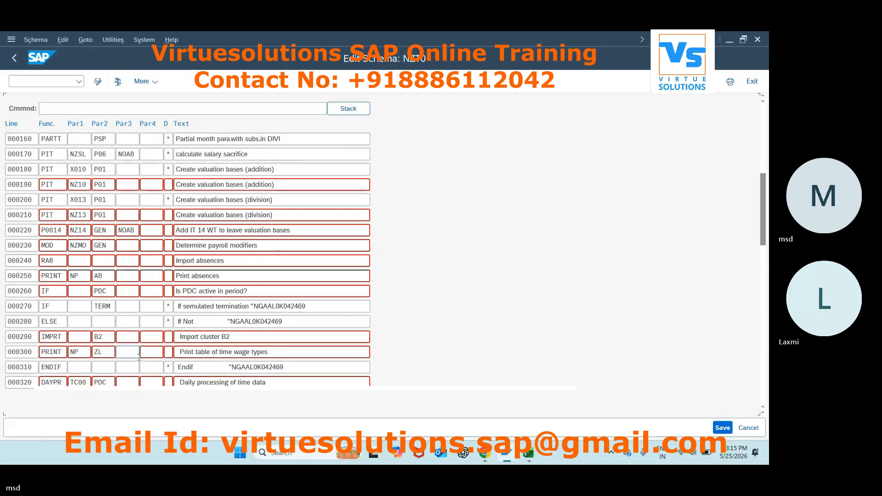
scroll(139, 358, down, 3)
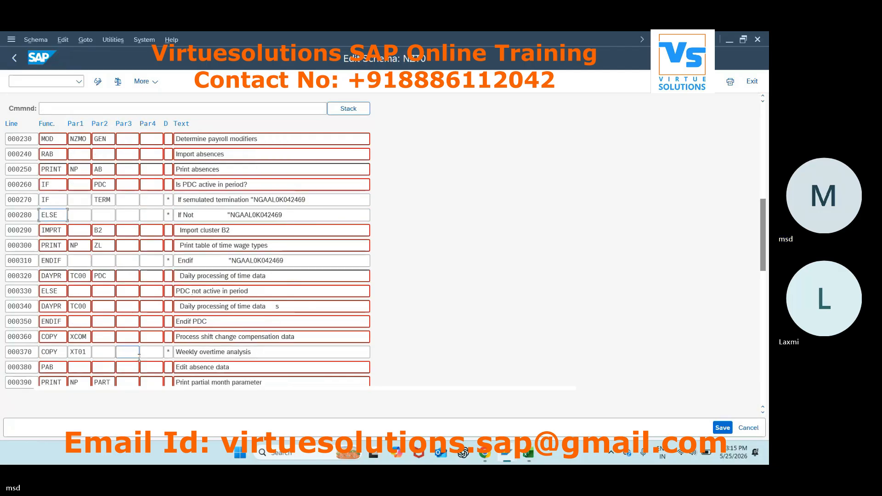
scroll(139, 357, down, 5)
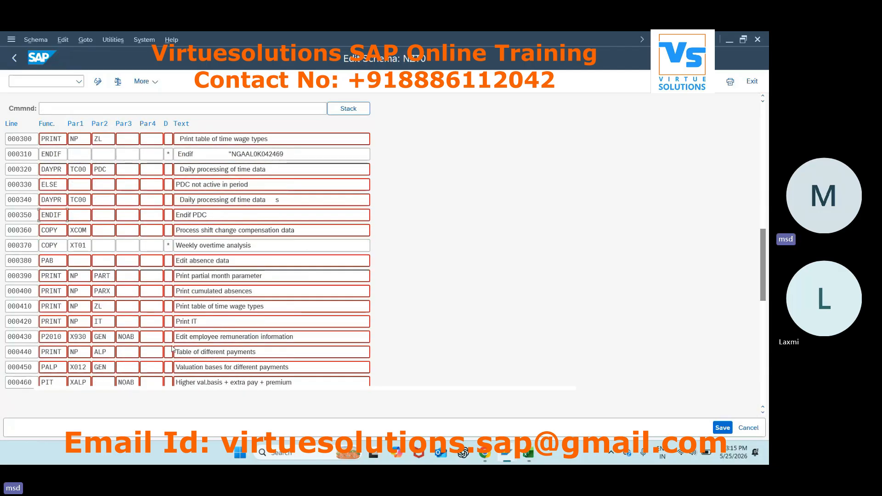
scroll(173, 349, down, 2)
scroll(173, 349, down, 1)
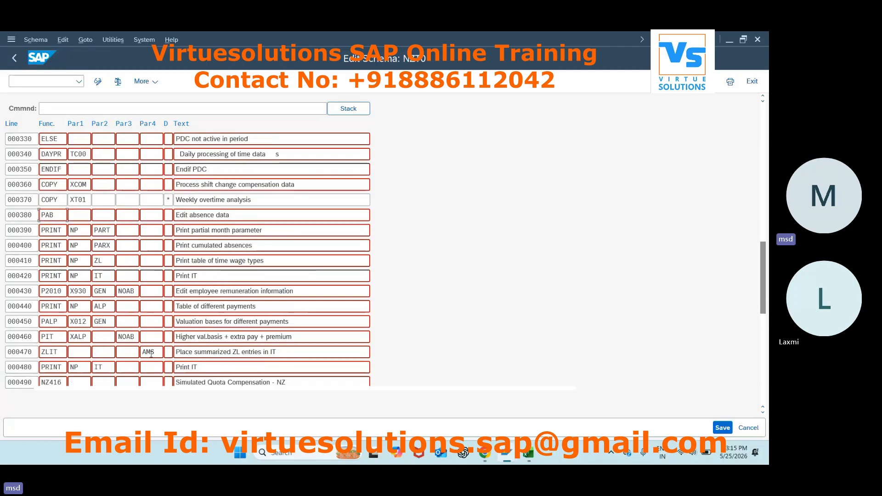
scroll(117, 351, down, 3)
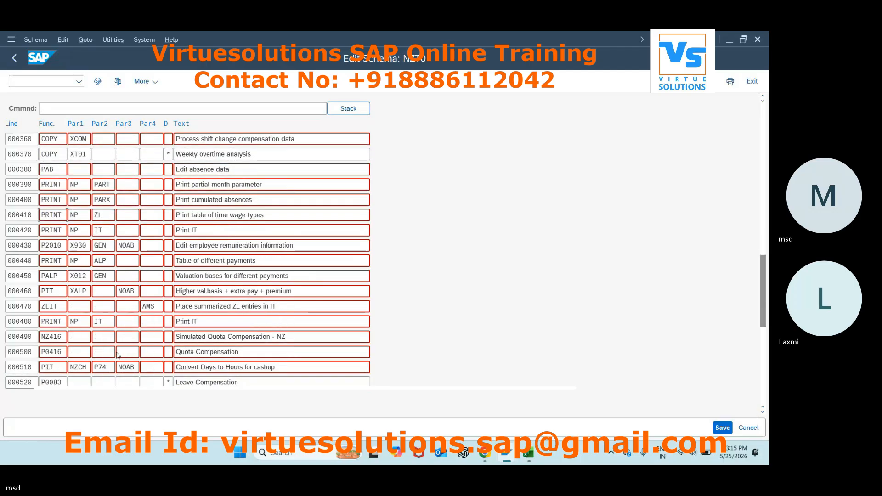
scroll(117, 351, down, 1)
scroll(117, 354, down, 2)
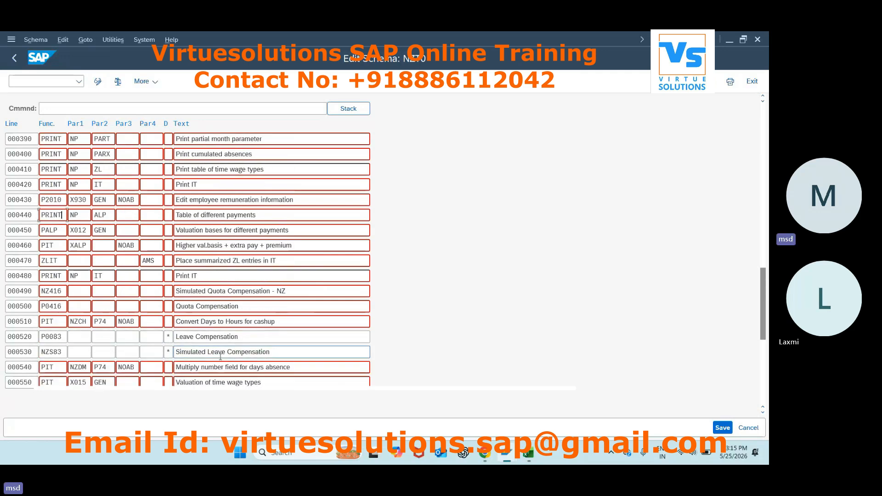
scroll(220, 360, up, 7)
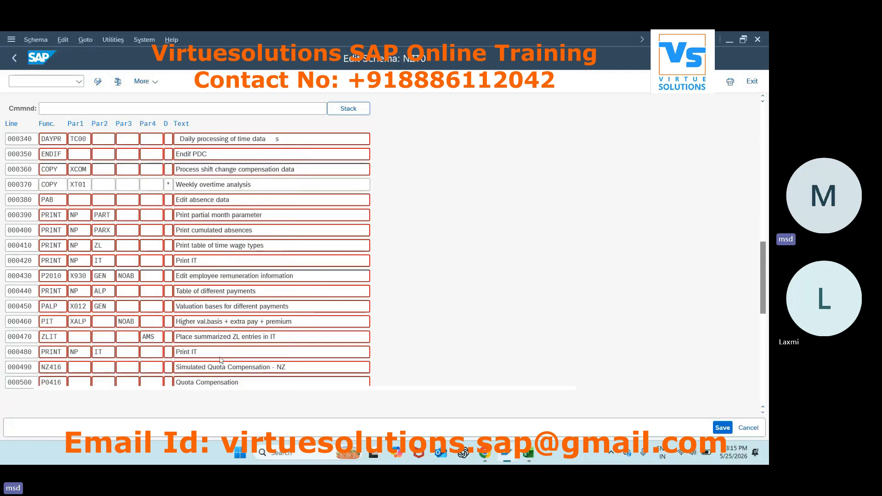
scroll(221, 357, up, 7)
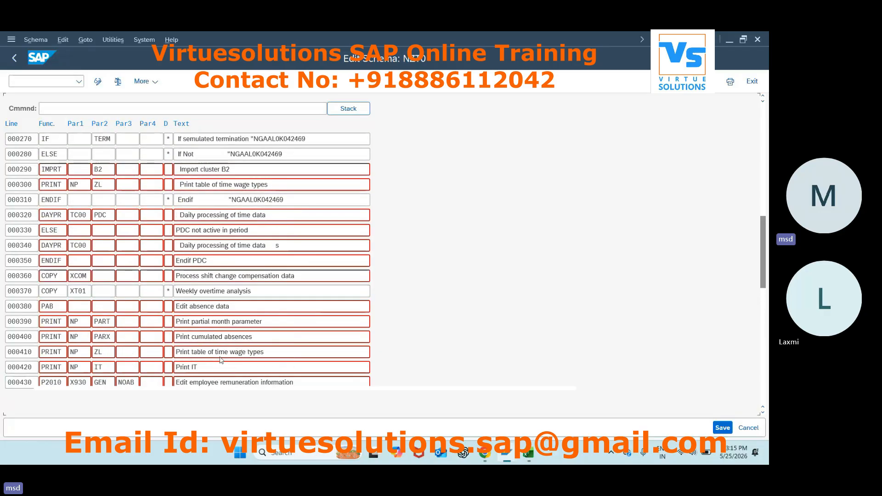
scroll(221, 357, up, 8)
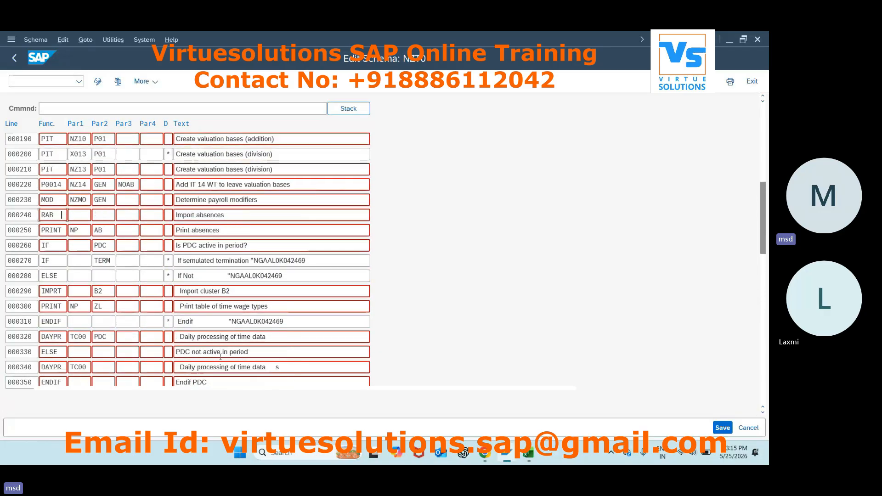
scroll(221, 360, up, 2)
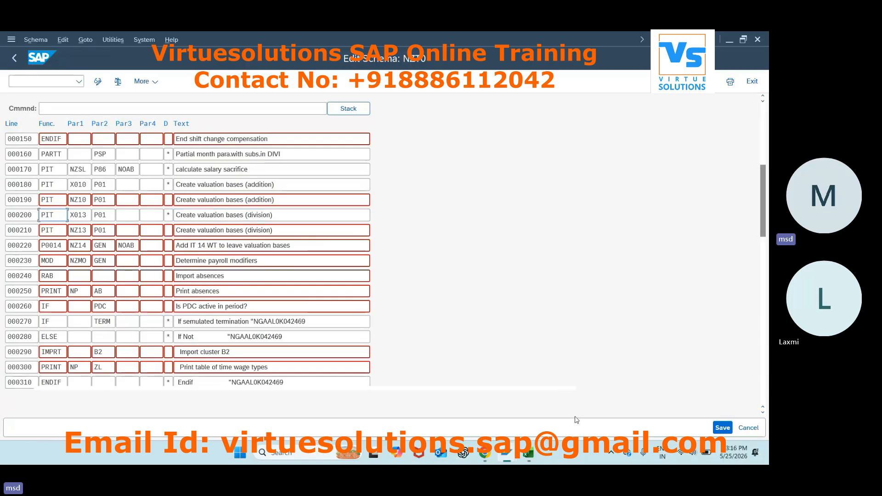
click(528, 453)
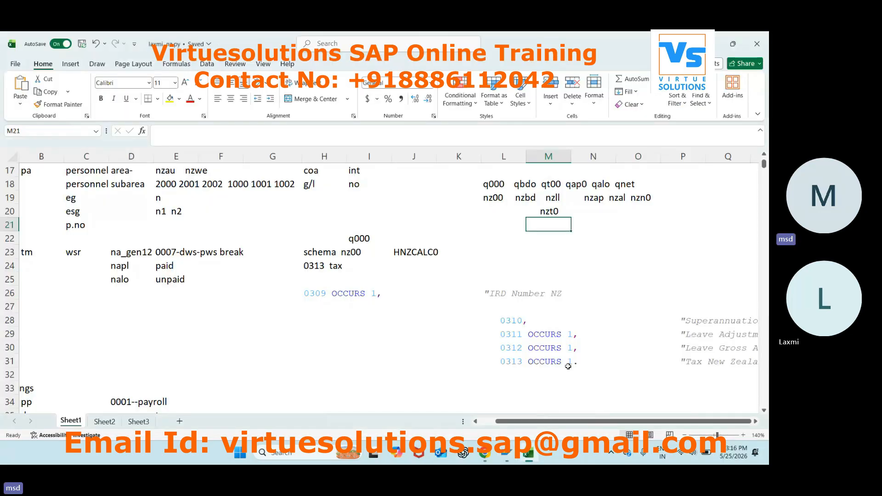
click(418, 264)
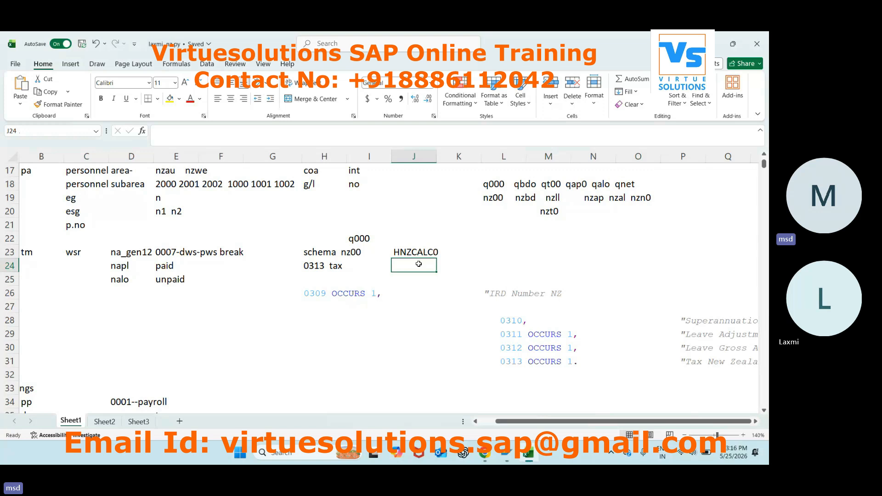
click(358, 262)
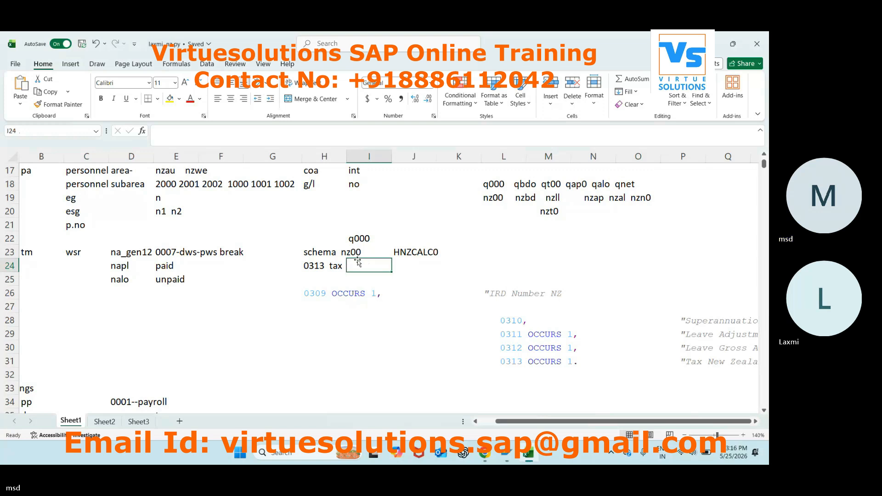
click(398, 222)
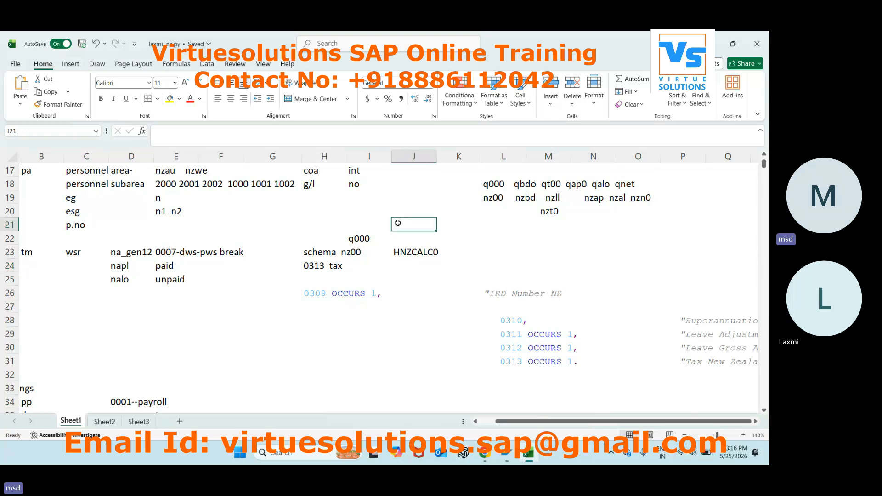
click(348, 310)
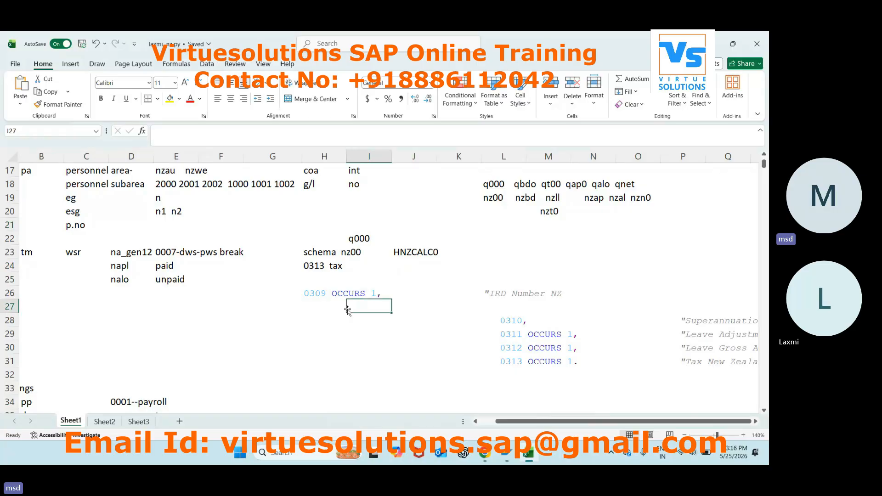
click(547, 374)
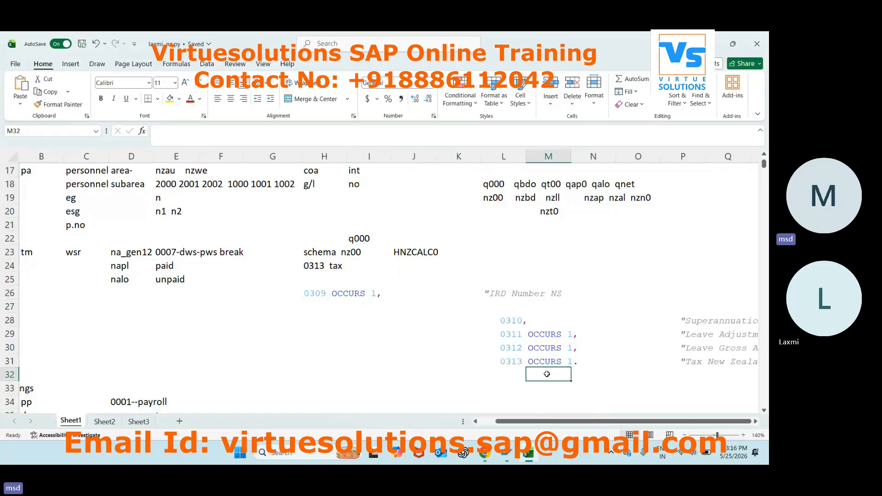
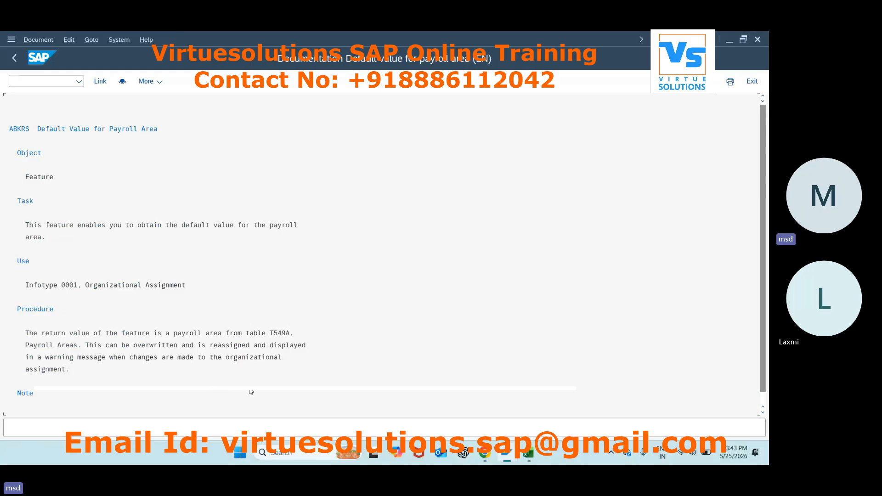
Read the ABKRS feature documentation and its linked Feature TEXT1 note, and return to the features initial screen.
drag(763, 307, 764, 327)
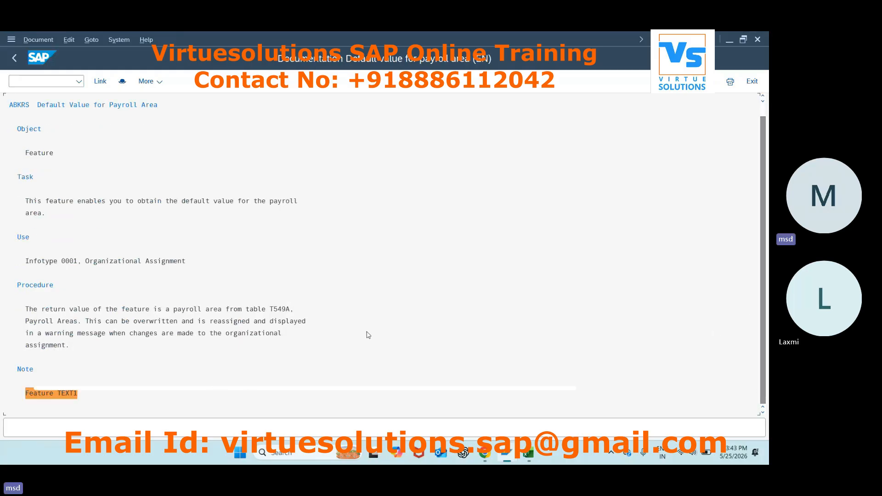
click(65, 394)
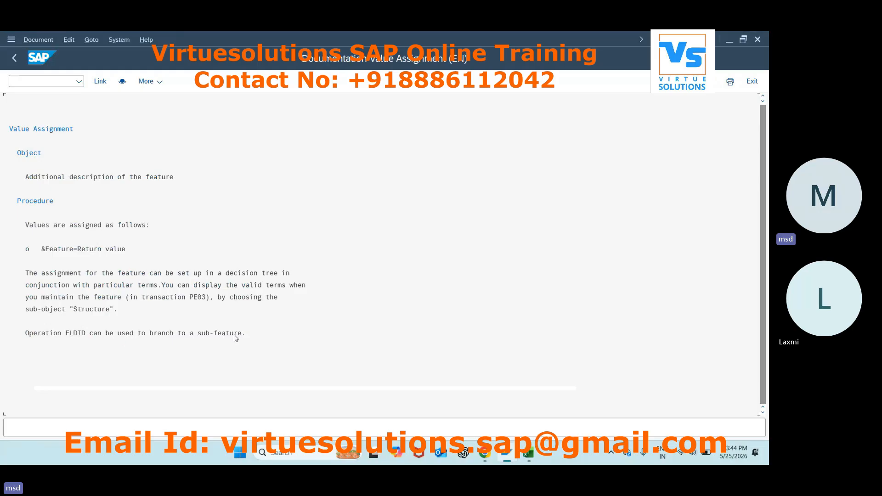
click(14, 58)
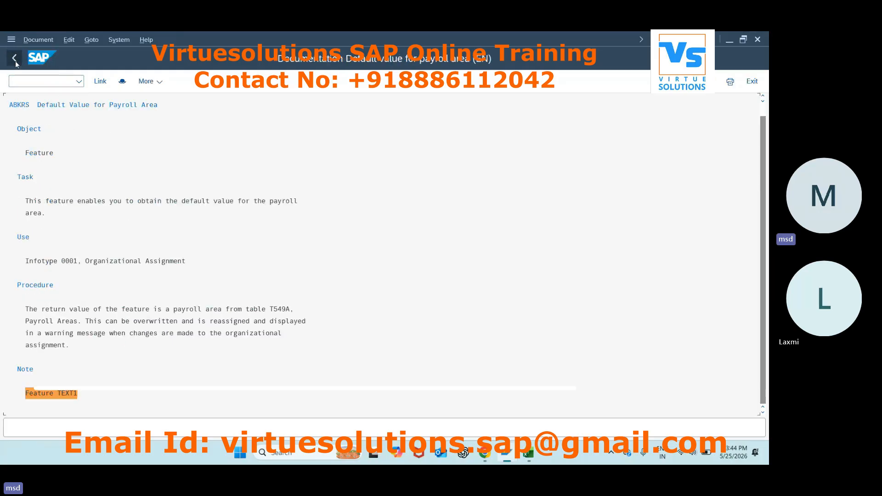
click(14, 58)
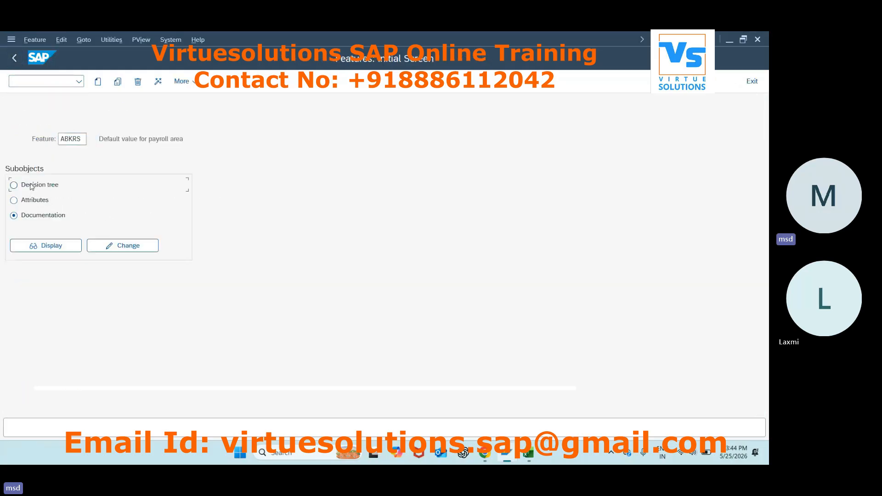
Display the attributes of feature ABKRS and return to the features initial screen.
click(39, 202)
click(52, 245)
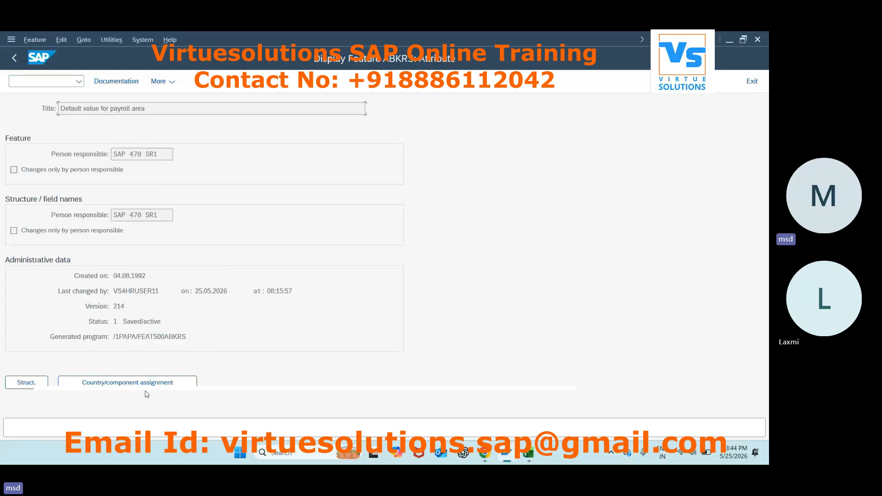
click(15, 58)
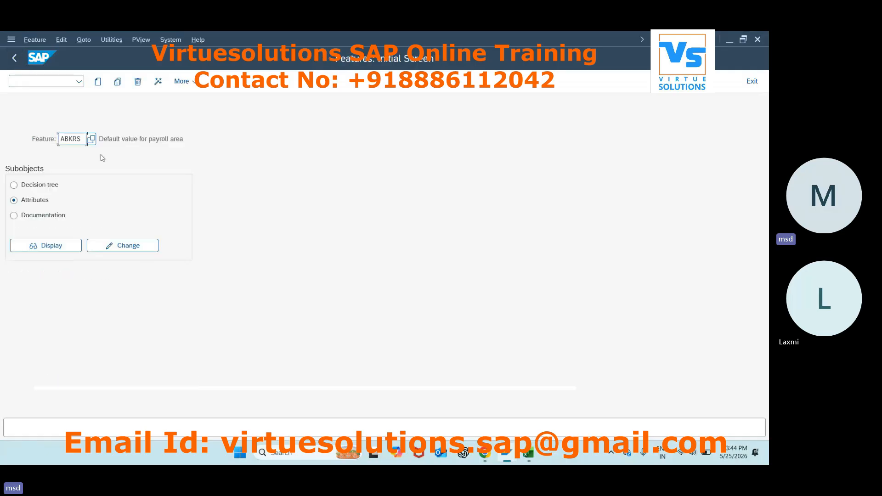
Open the ABKRS decision tree in change mode and add HCM localization 43 New Zealand under MOLGA.
click(26, 187)
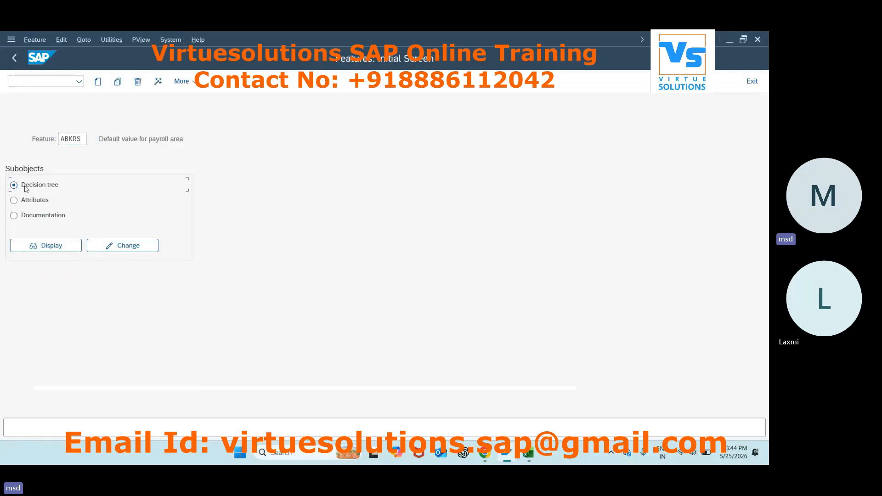
click(116, 245)
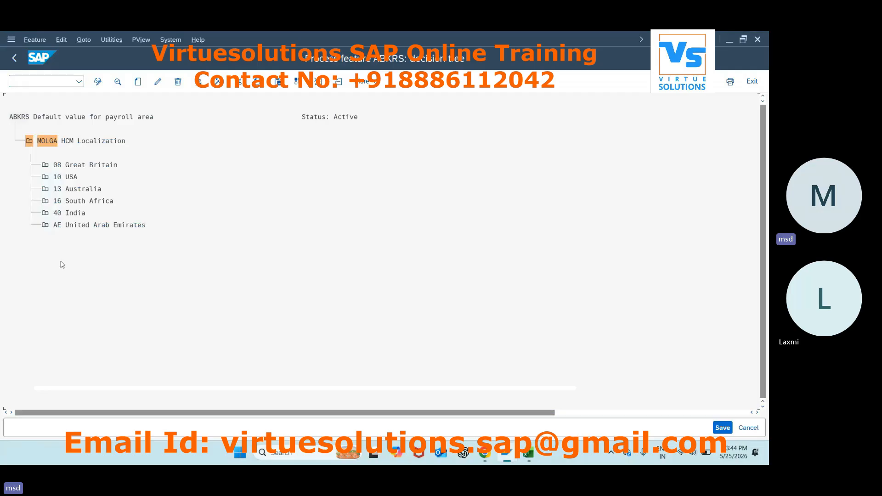
click(52, 143)
click(139, 83)
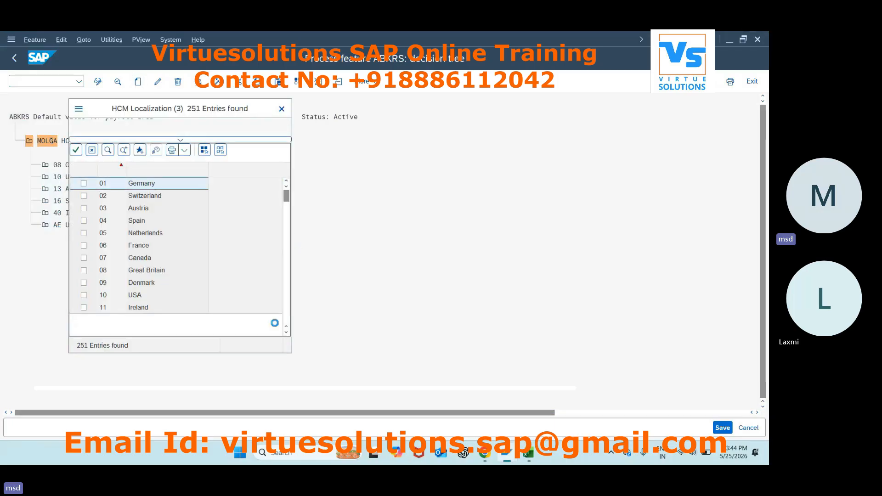
scroll(214, 324, down, 1)
scroll(214, 324, down, 9)
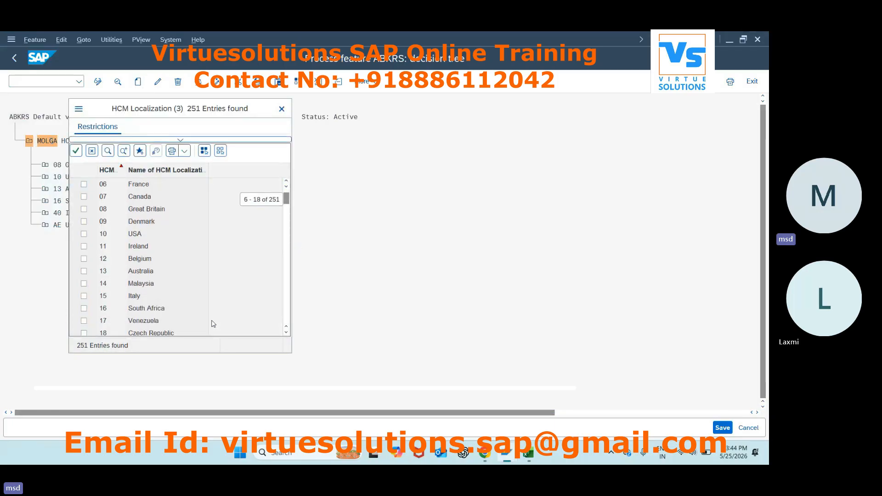
scroll(214, 323, down, 6)
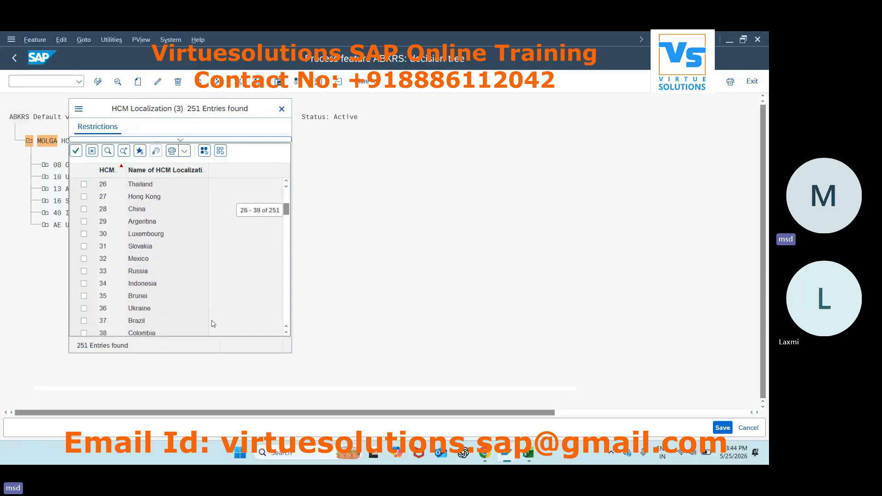
click(83, 308)
click(75, 152)
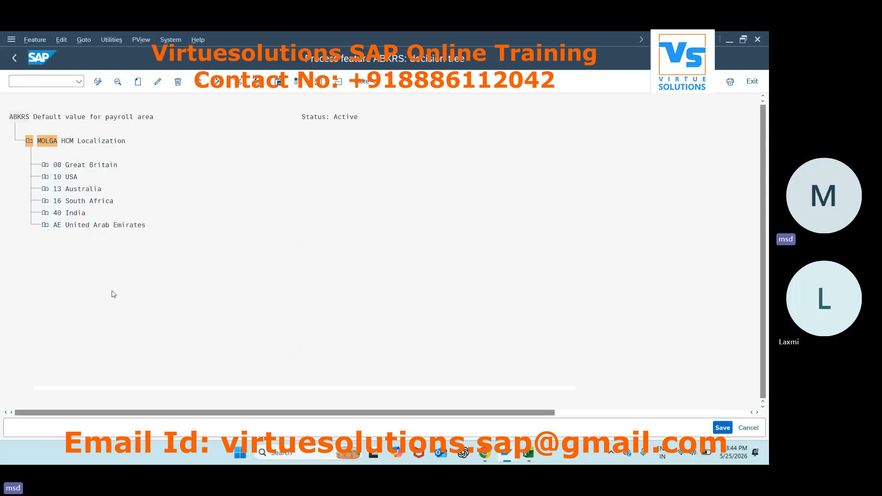
Add a decision operation on field BUKRS (Company Code) beneath the 43 New Zealand node.
click(64, 160)
click(138, 81)
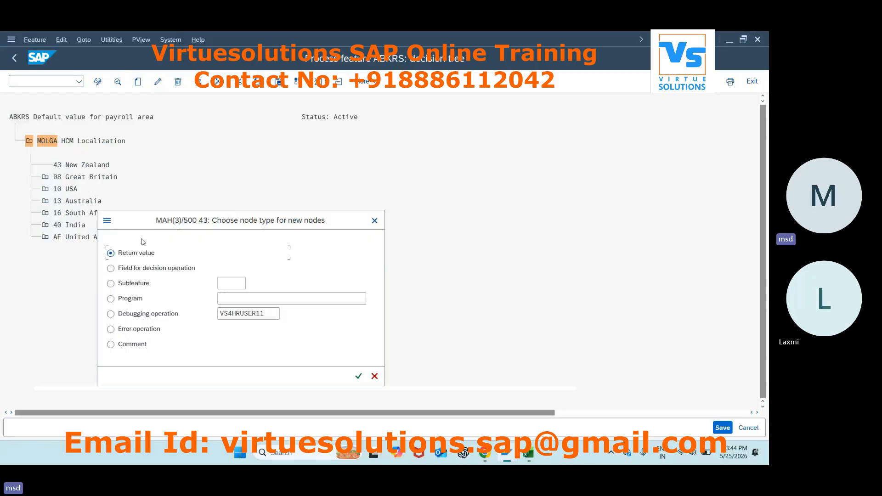
click(128, 271)
click(358, 377)
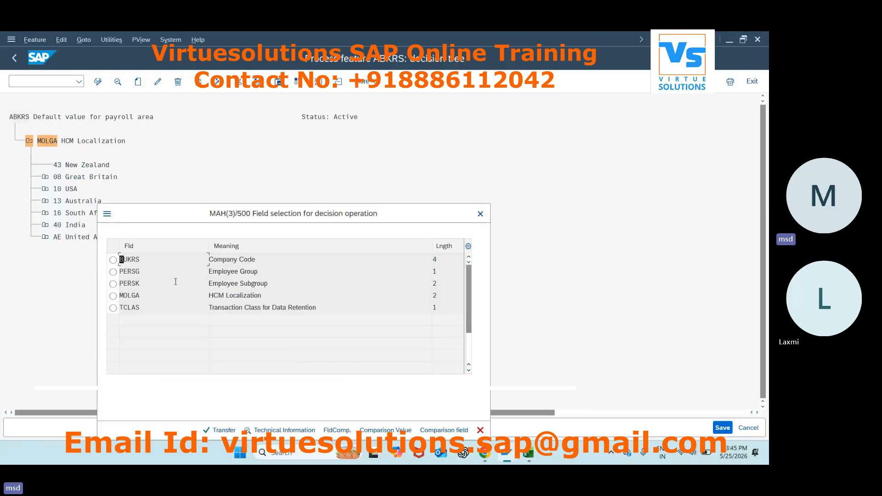
click(113, 260)
click(220, 430)
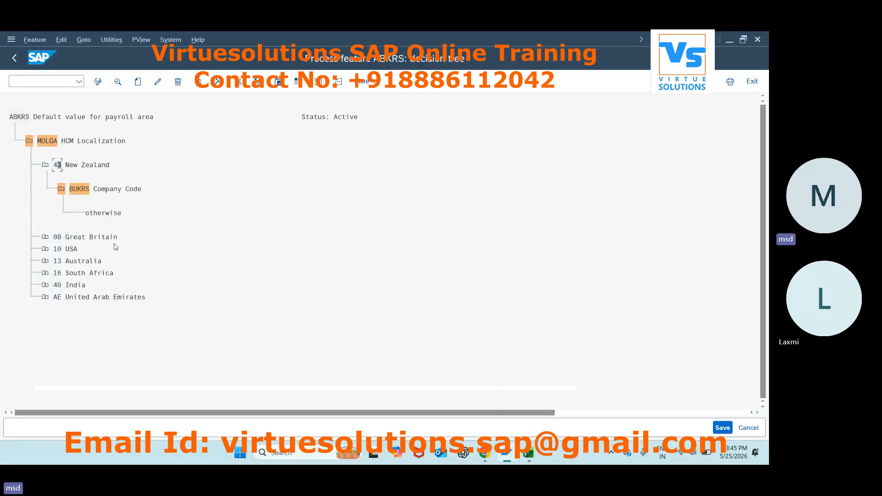
Find company codes matching nz* and add NZMO newzealand mobiles beneath New Zealand's BUKRS node.
click(235, 83)
click(84, 189)
click(138, 82)
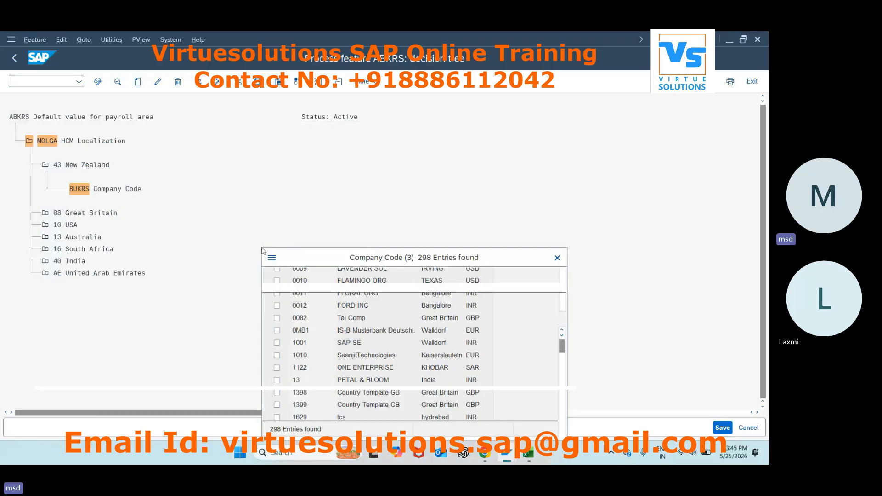
scroll(385, 316, down, 8)
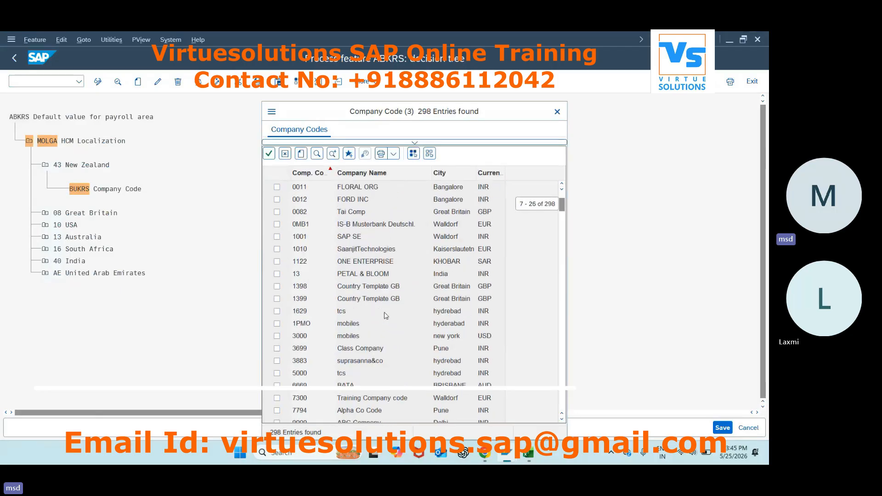
scroll(385, 315, down, 5)
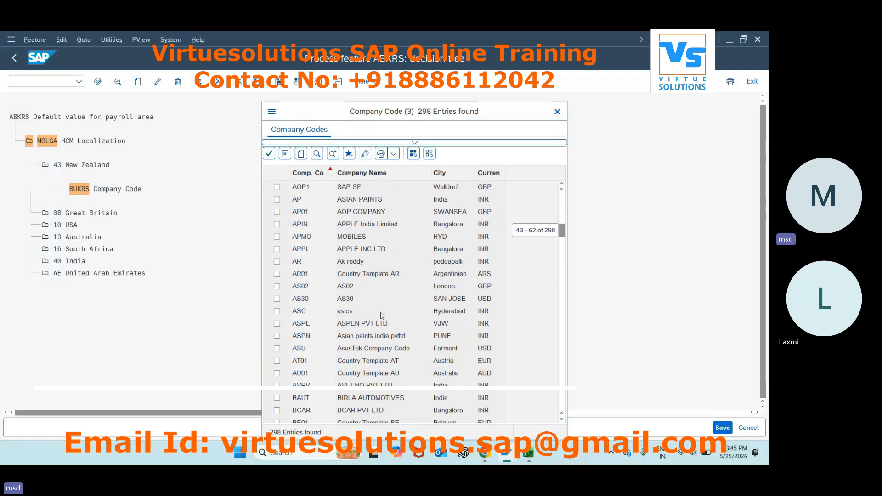
click(414, 143)
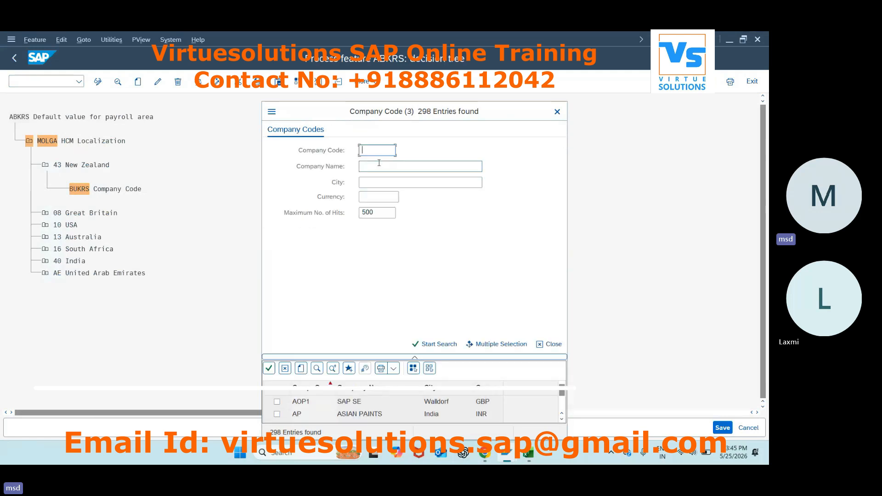
text(nz*)
click(434, 344)
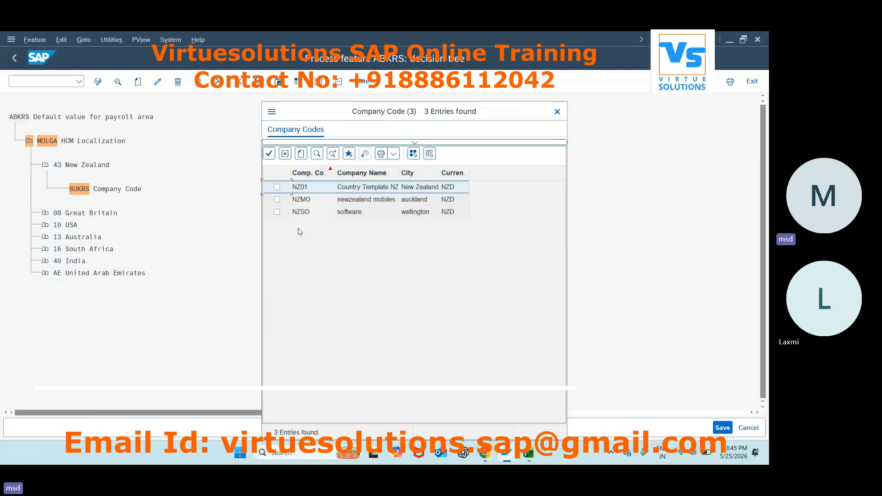
click(276, 199)
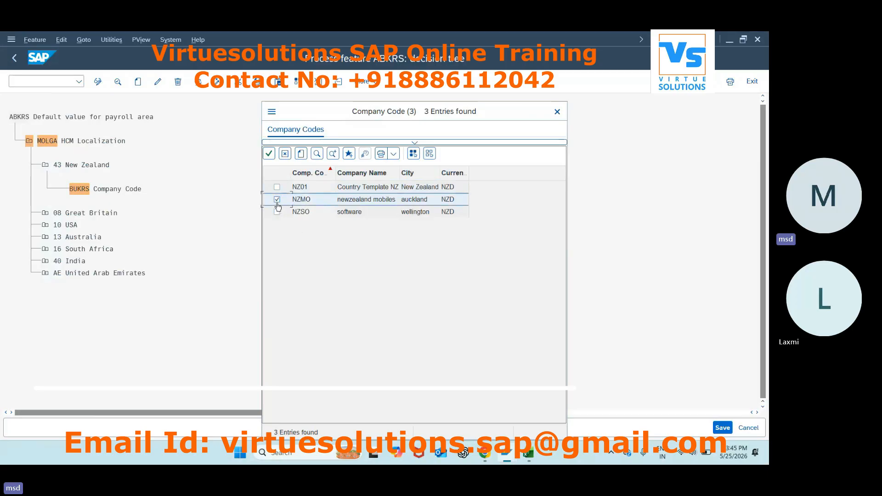
click(269, 153)
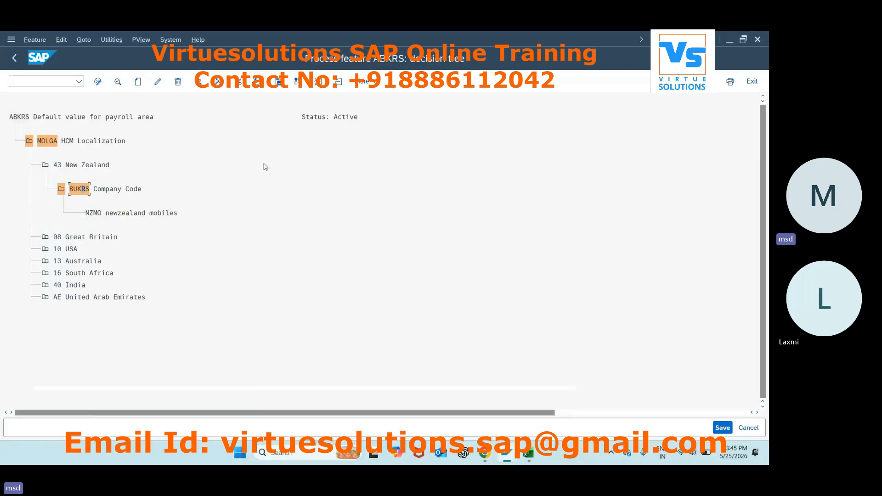
Create a return value node NZ beneath company code NZMO.
click(92, 217)
click(138, 81)
click(358, 377)
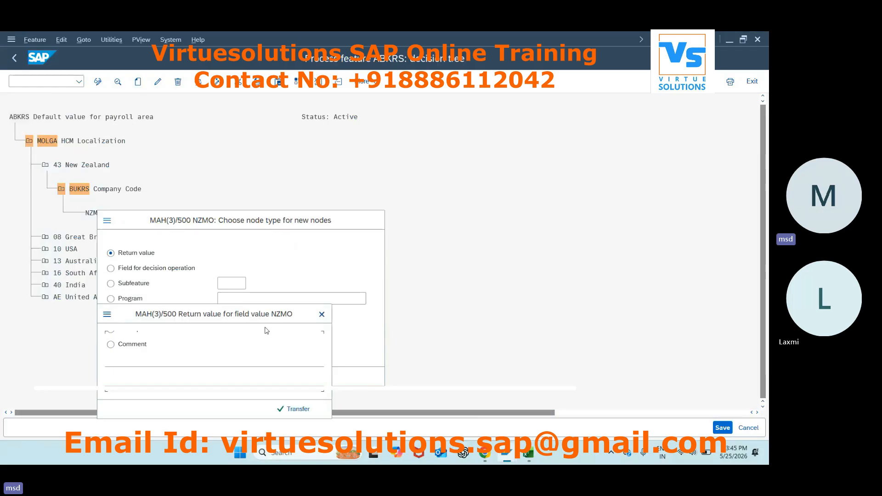
text(NZ)
key(Return)
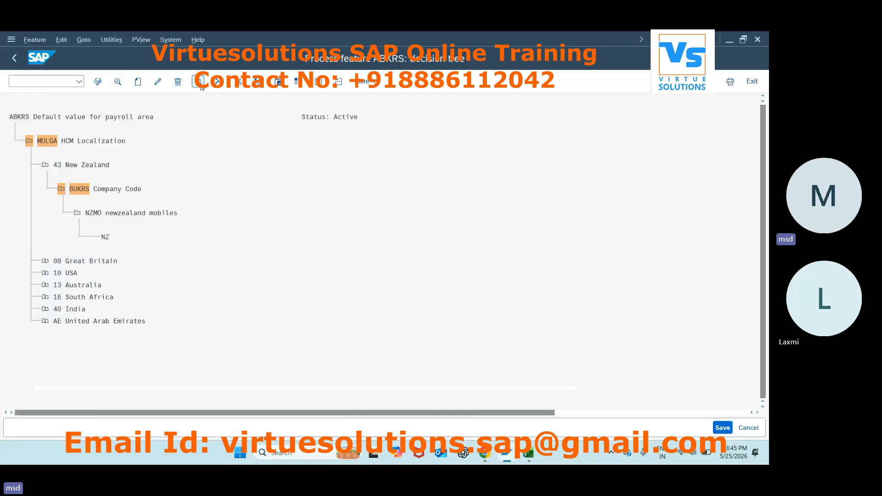
Activate feature ABKRS and assign the change to the proposed customizing request.
click(220, 86)
click(220, 86)
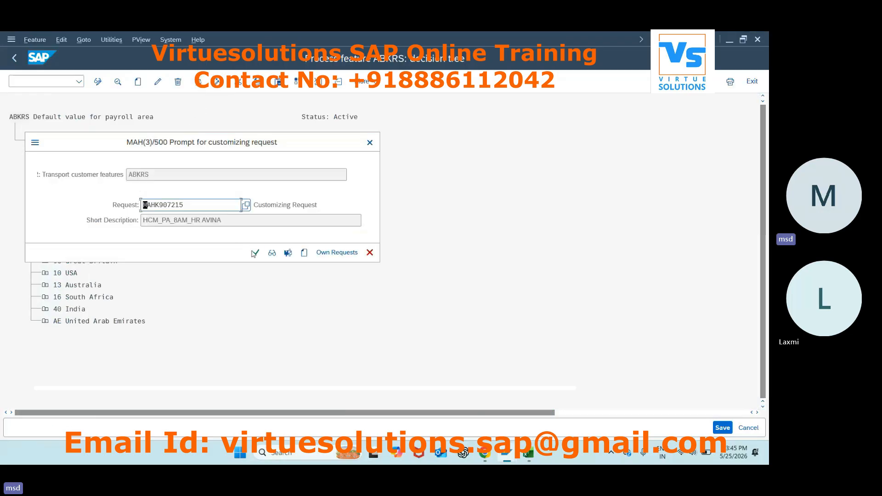
click(255, 254)
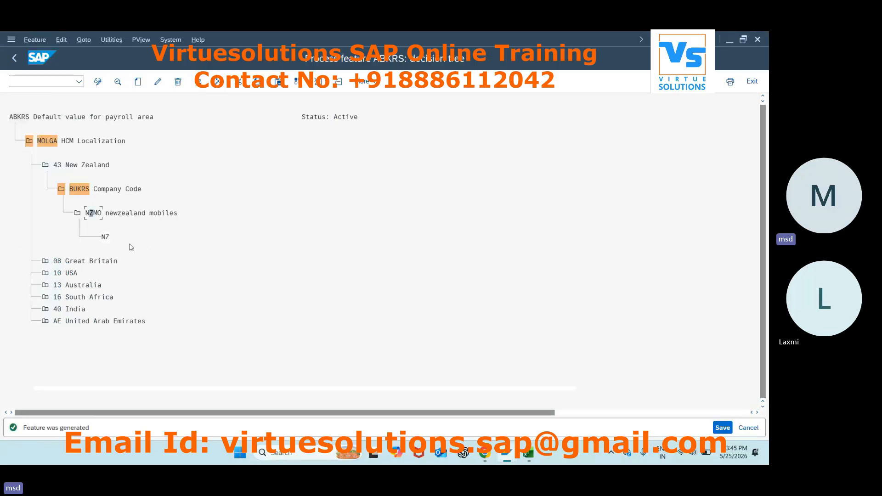
Examine the ABKRS branches for Great Britain, USA, Australia, South Africa, India and United Arab Emirates, and return to SAP Easy Access.
click(45, 262)
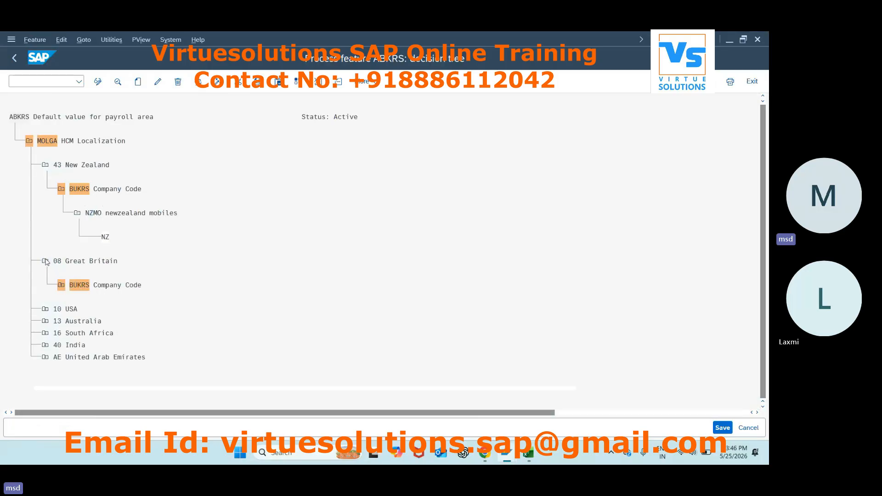
click(45, 261)
click(45, 273)
click(45, 274)
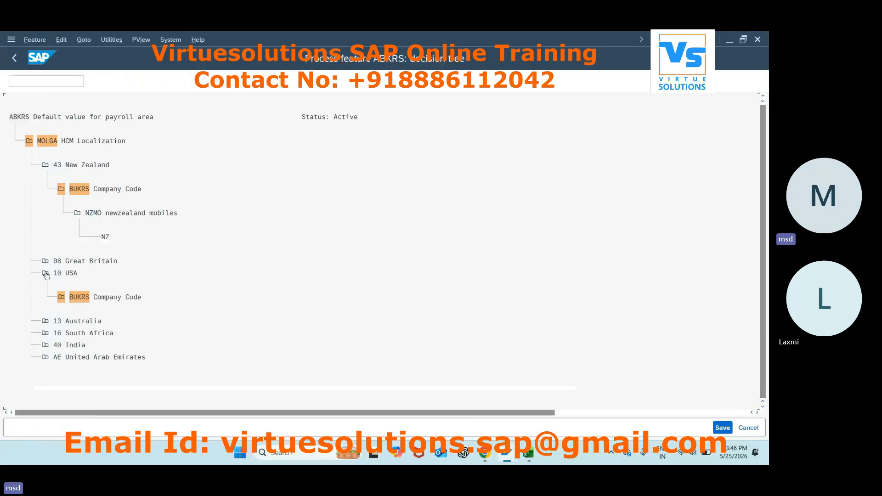
click(45, 322)
click(45, 309)
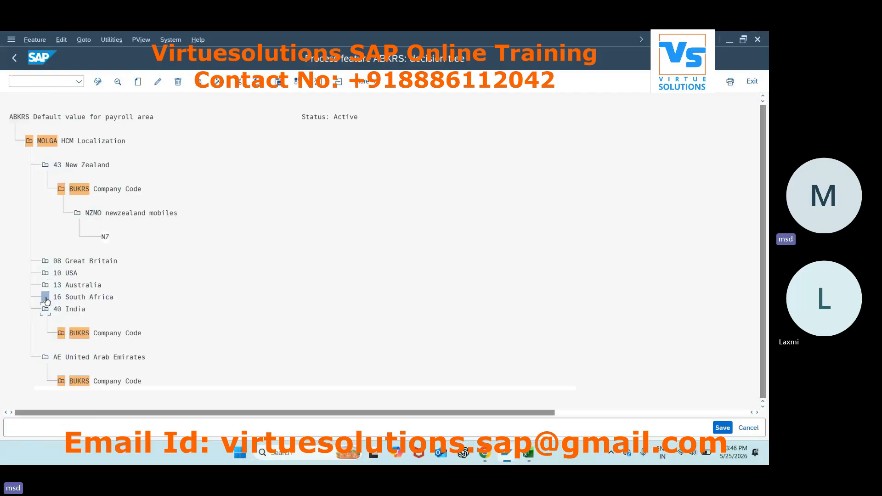
click(45, 296)
click(45, 286)
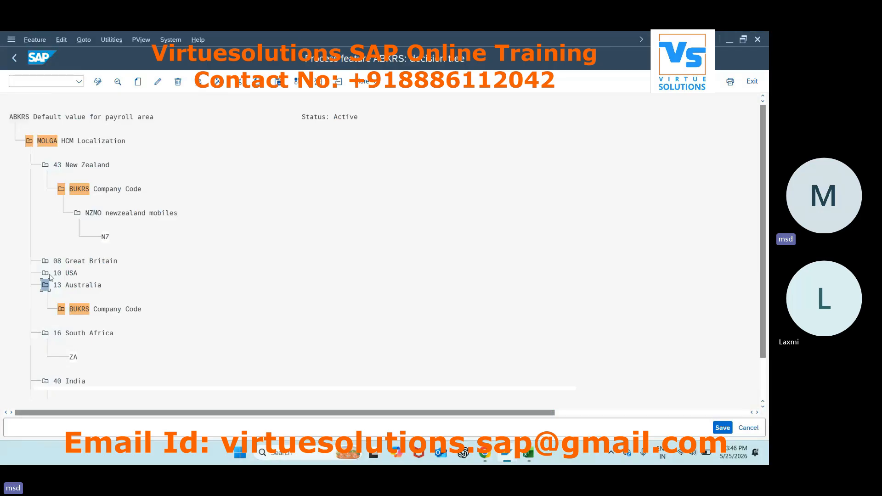
click(15, 58)
click(14, 58)
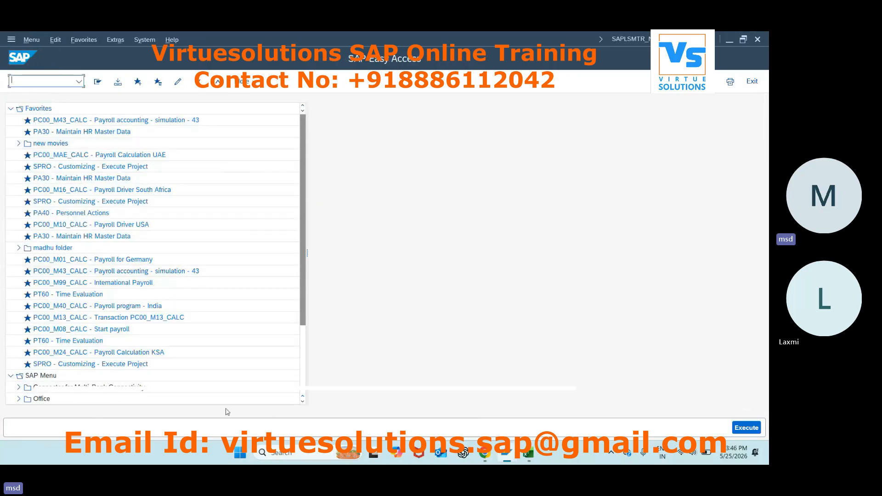
Display the SPRO IMG and open Create payroll area under Personnel Management, Personnel Administration, Organizational Data, Organizational Assignment.
double_click(92, 364)
click(124, 86)
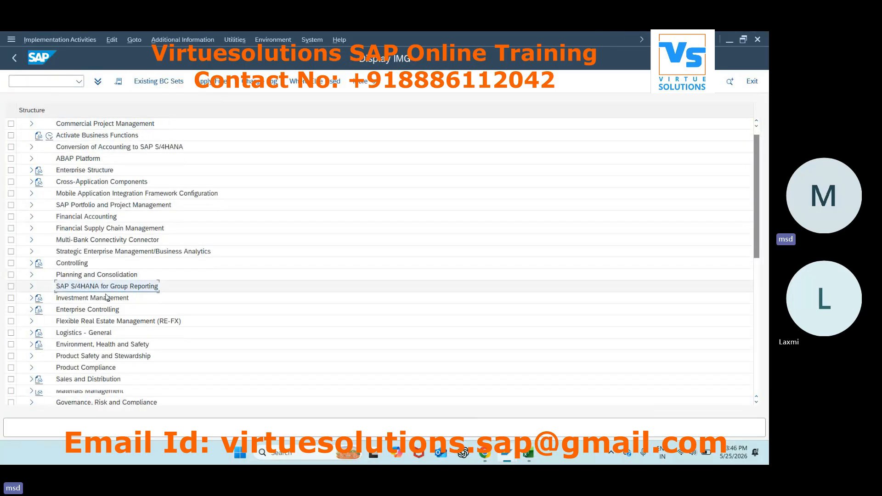
scroll(105, 297, down, 3)
scroll(105, 297, down, 4)
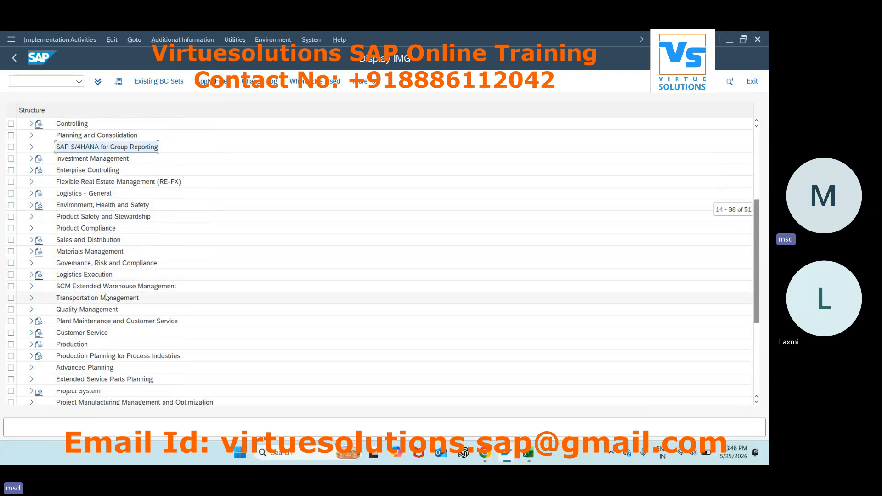
scroll(103, 319, down, 1)
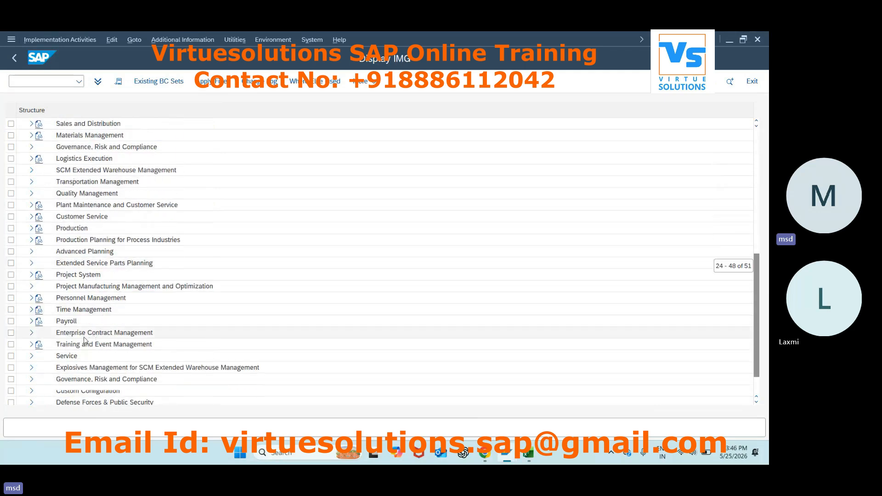
click(31, 298)
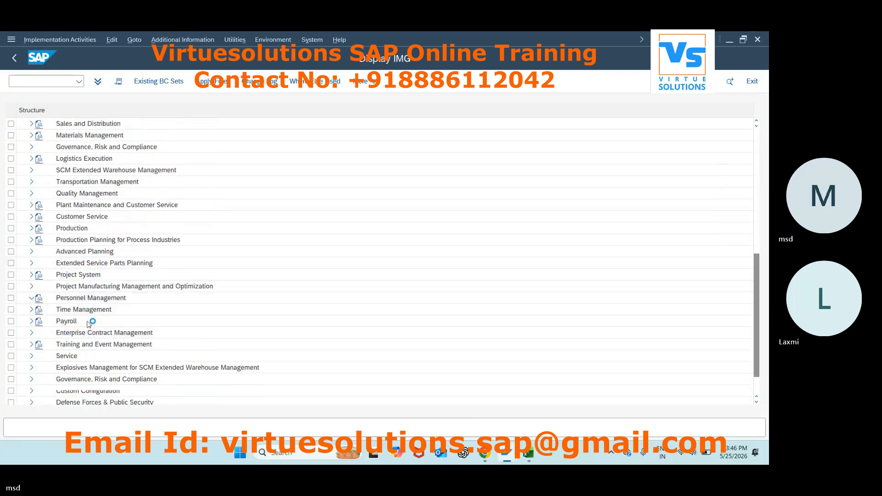
click(40, 263)
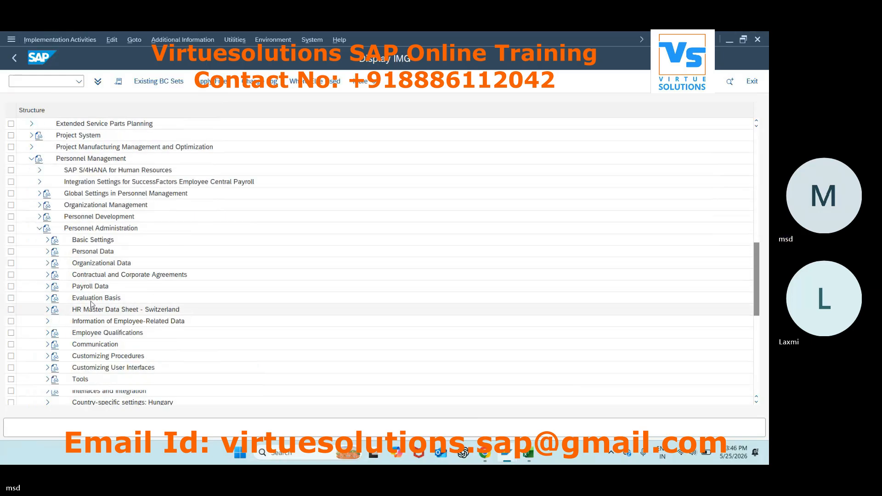
click(48, 263)
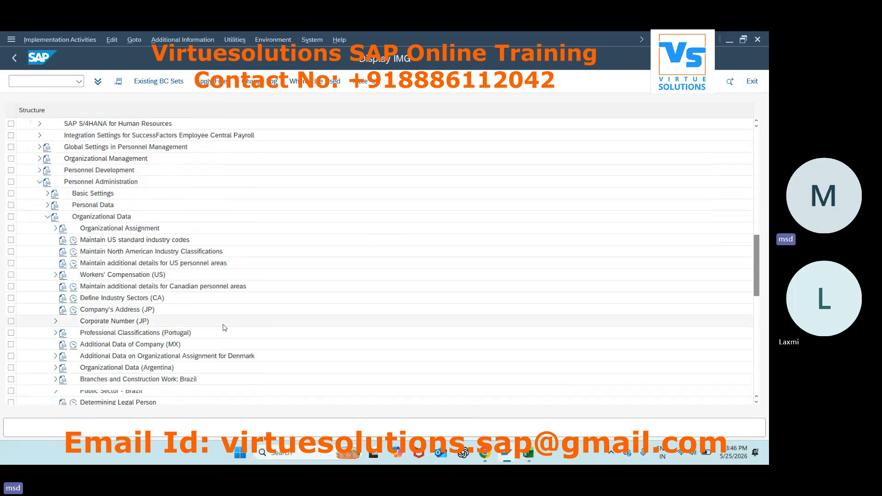
click(55, 229)
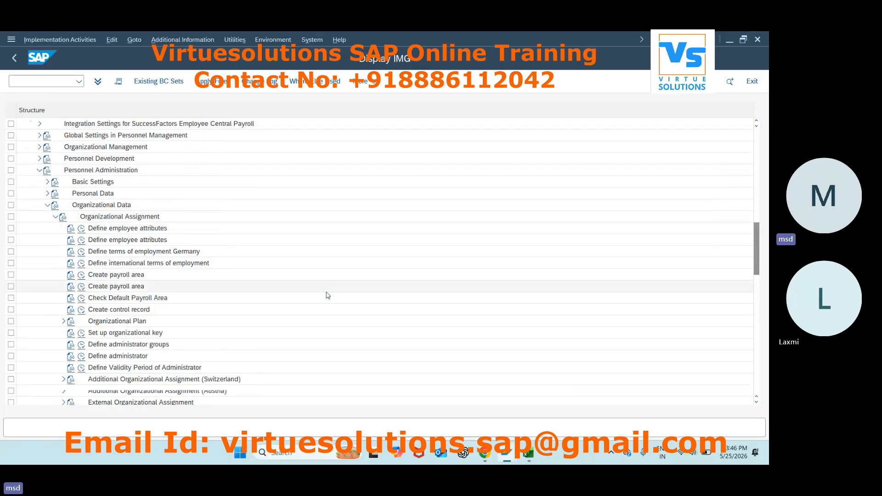
click(82, 275)
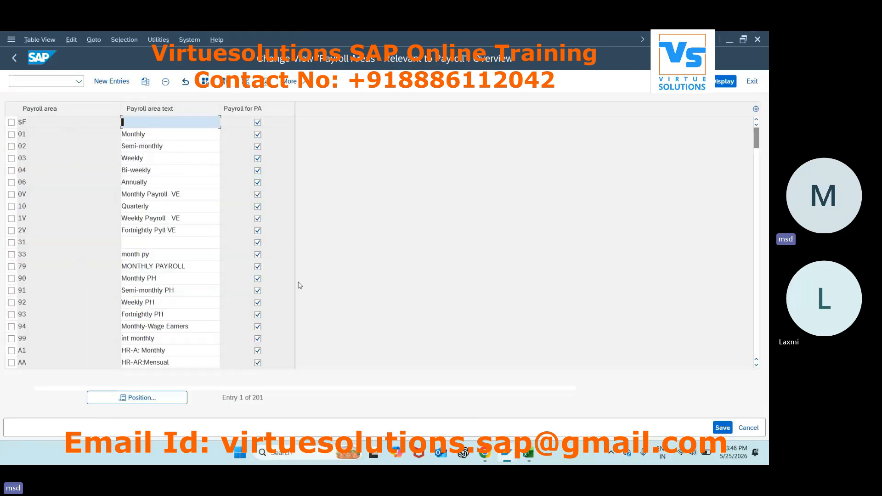
click(172, 398)
text(n)
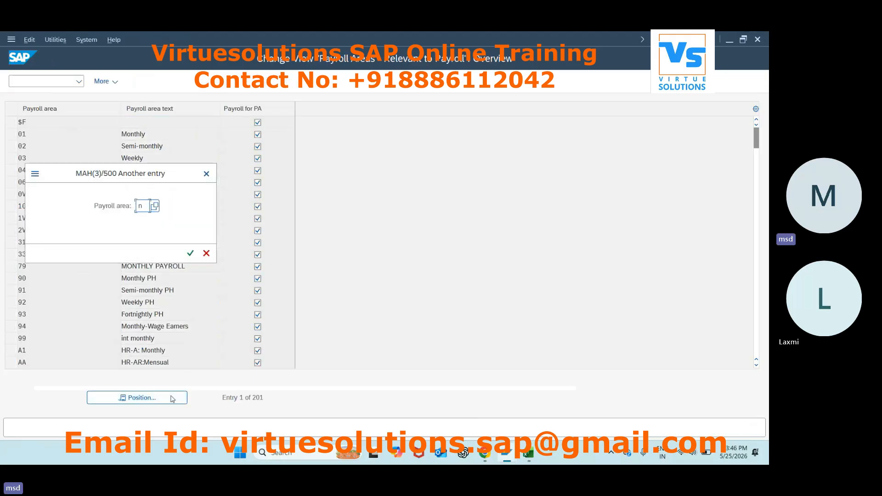
key(Escape)
key(Escape)
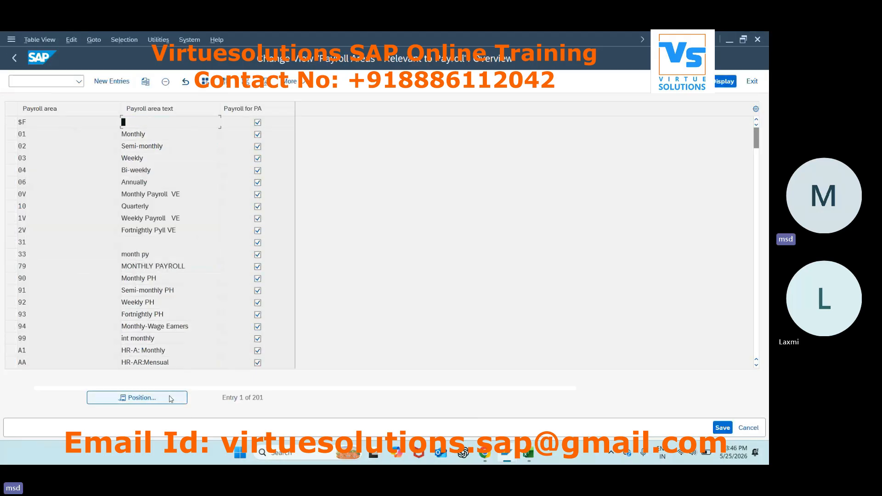
Open the second Create payroll area activity, locate the entry for payroll area NZ, and return to the IMG.
click(15, 57)
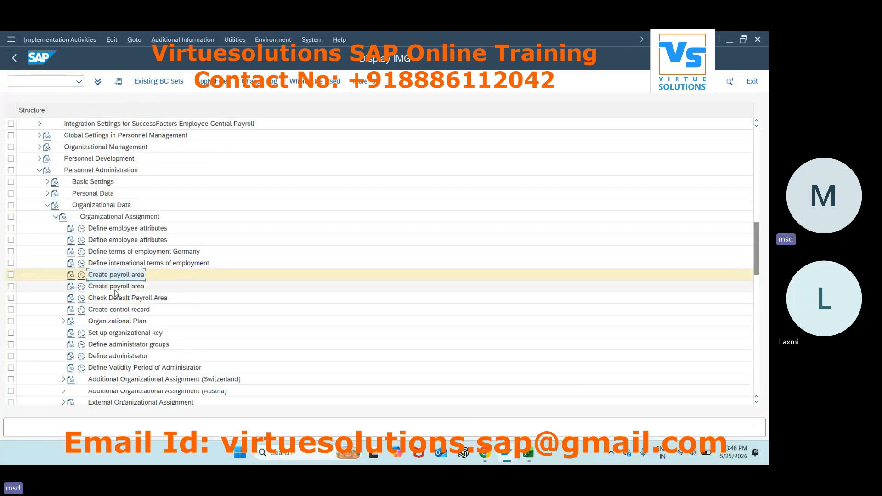
click(83, 286)
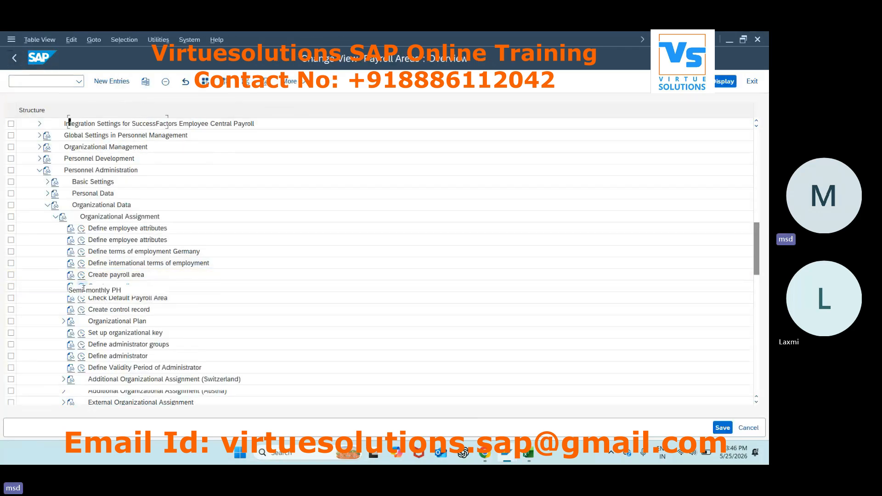
click(164, 397)
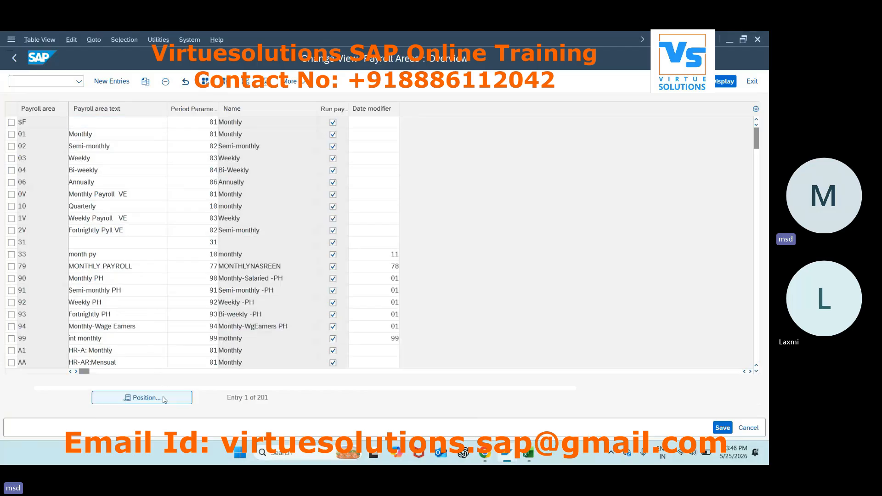
text(nz)
key(Return)
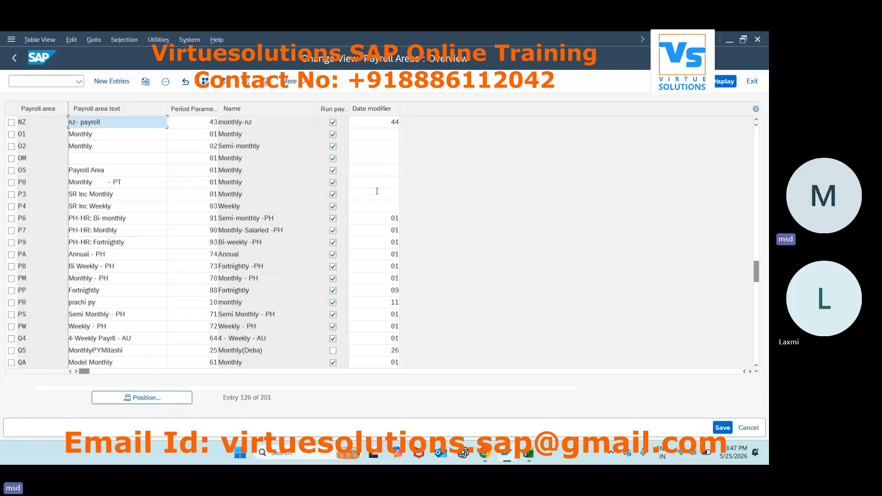
click(14, 57)
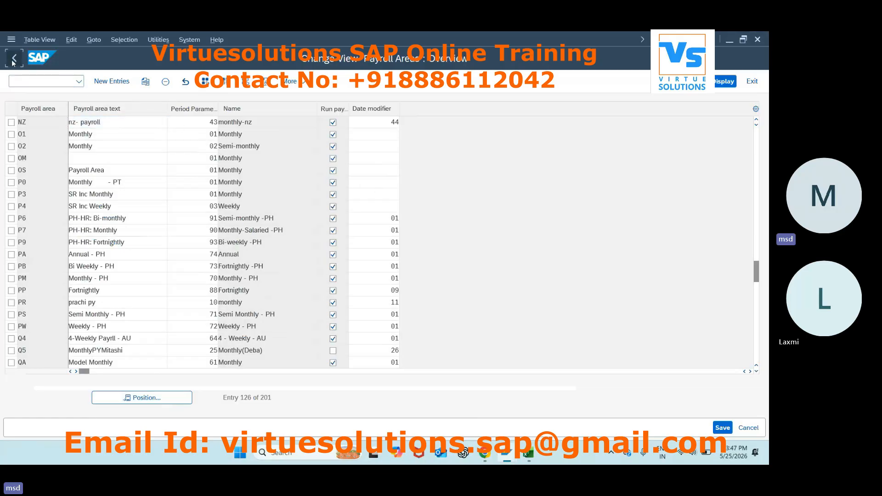
Open Check Default Payroll Area, expand New Zealand down to company code NZMO in feature ABKRS, and return to the IMG.
click(129, 297)
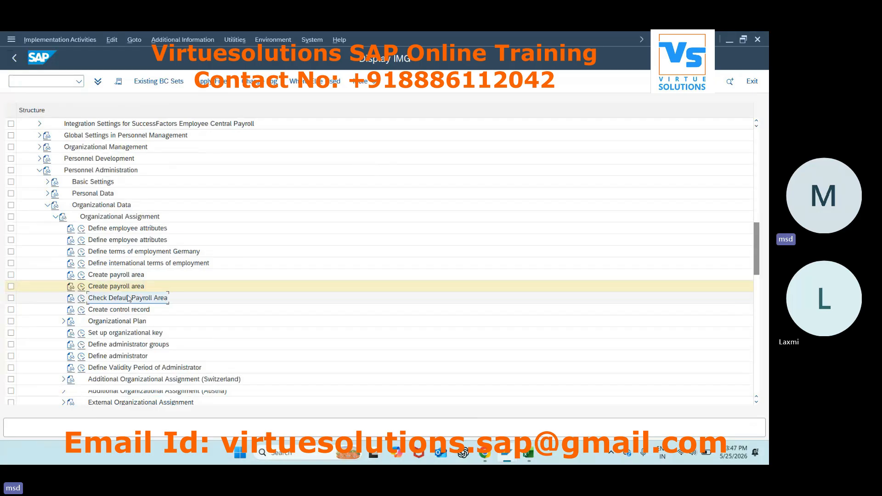
click(81, 299)
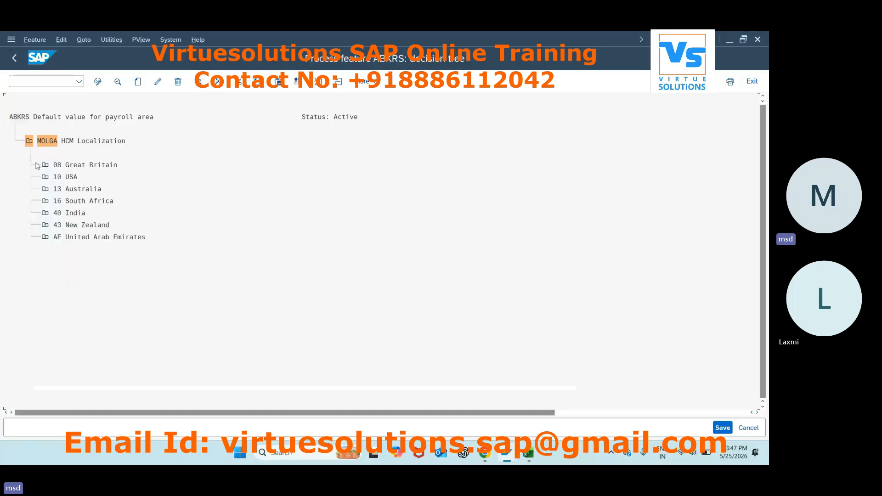
click(45, 225)
click(61, 249)
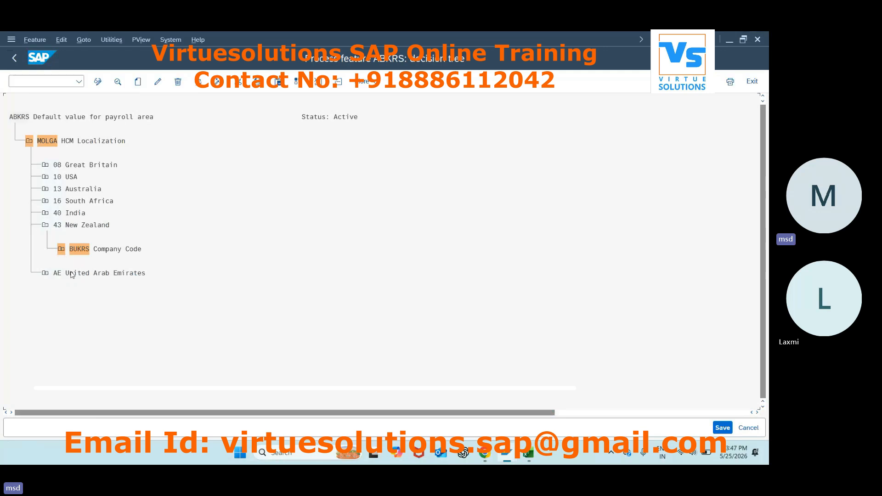
click(77, 273)
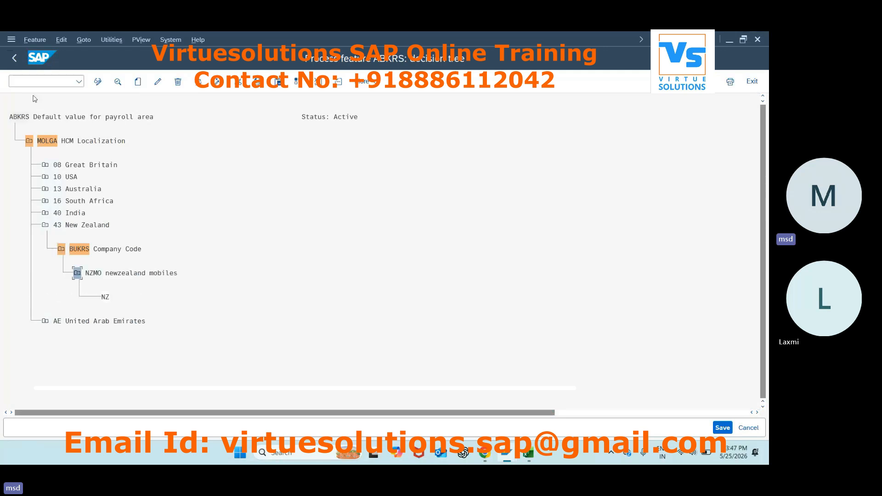
click(14, 58)
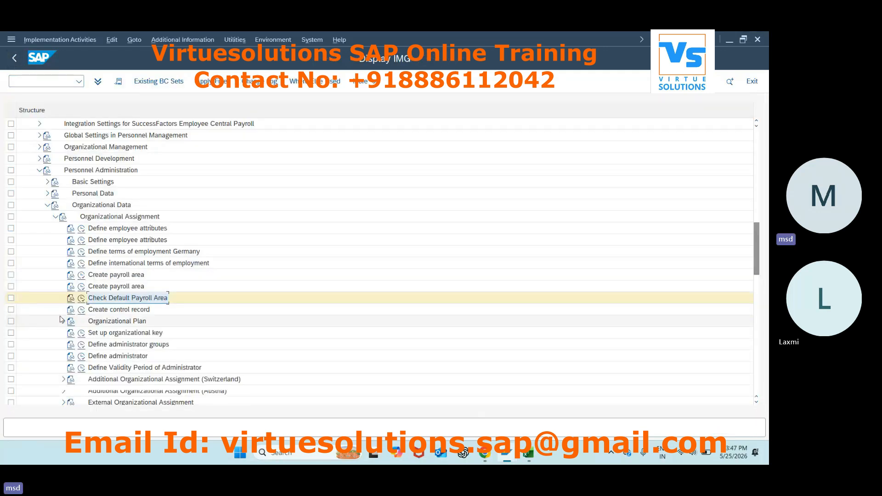
Read the documentation for Check Default Payroll Area and close it.
click(69, 302)
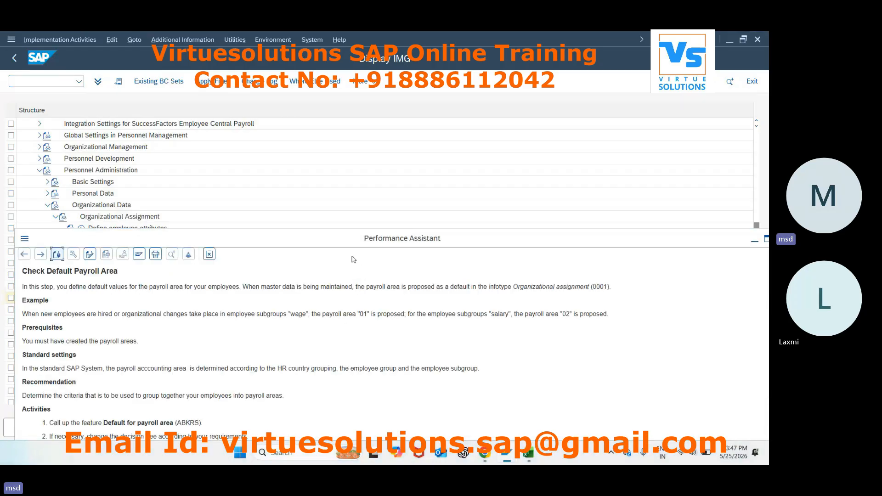
drag(350, 240, 354, 130)
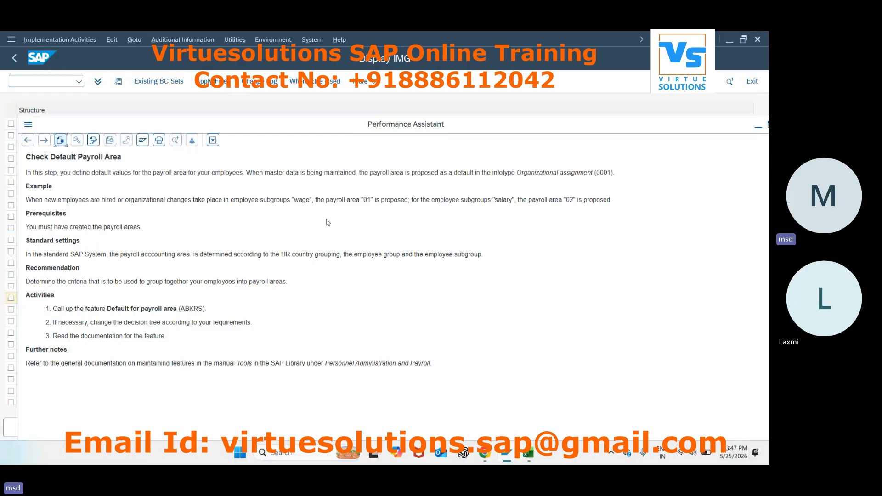
click(212, 140)
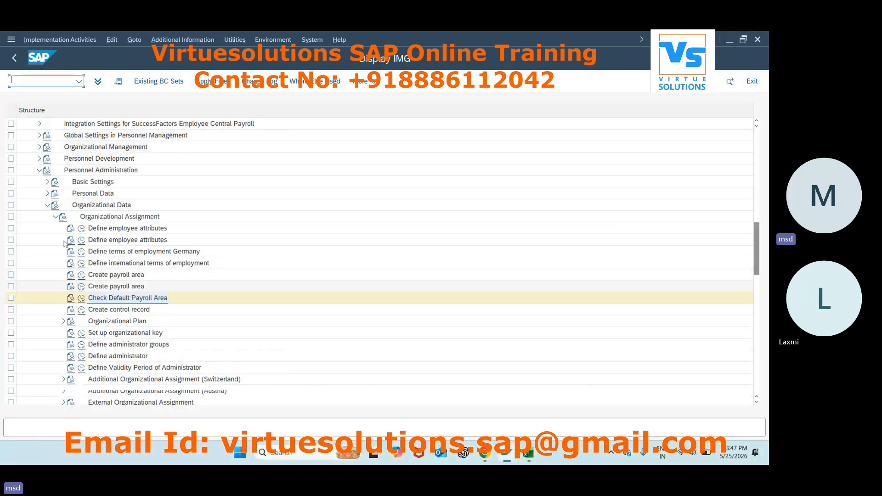
Collapse Personnel Administration and Personnel Management in the IMG structure, and switch to the Excel notes workbook.
click(39, 170)
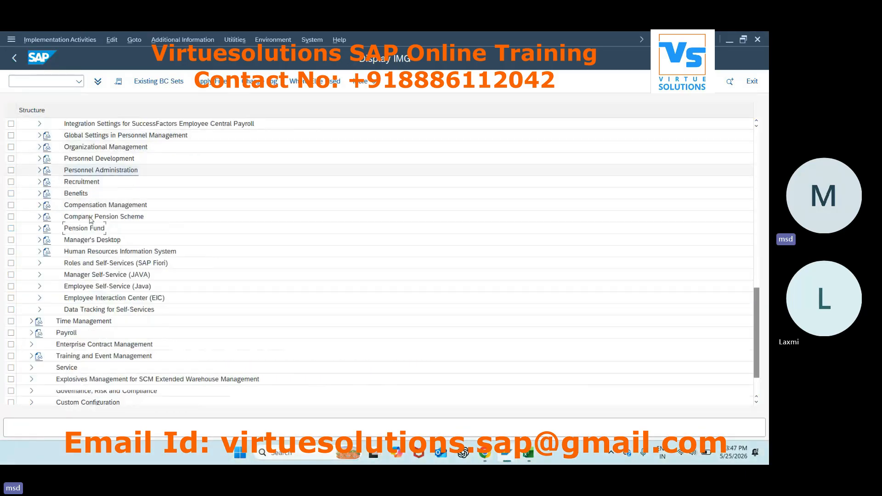
scroll(91, 220, up, 6)
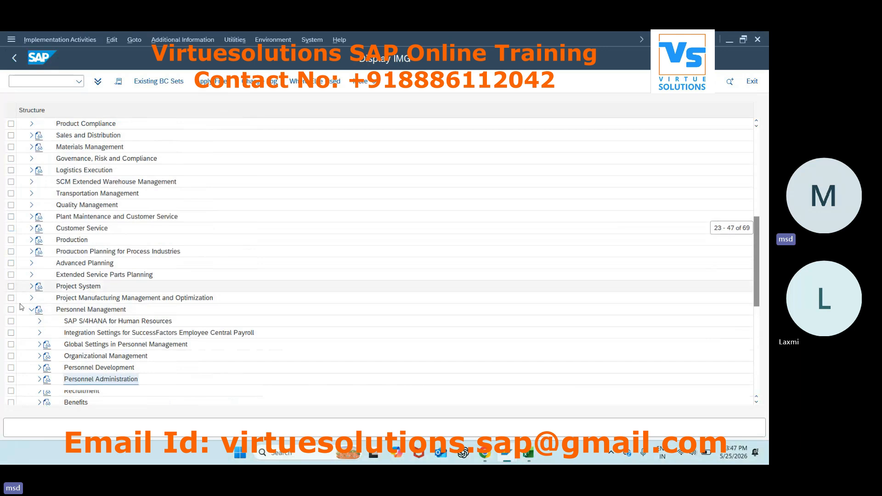
click(31, 309)
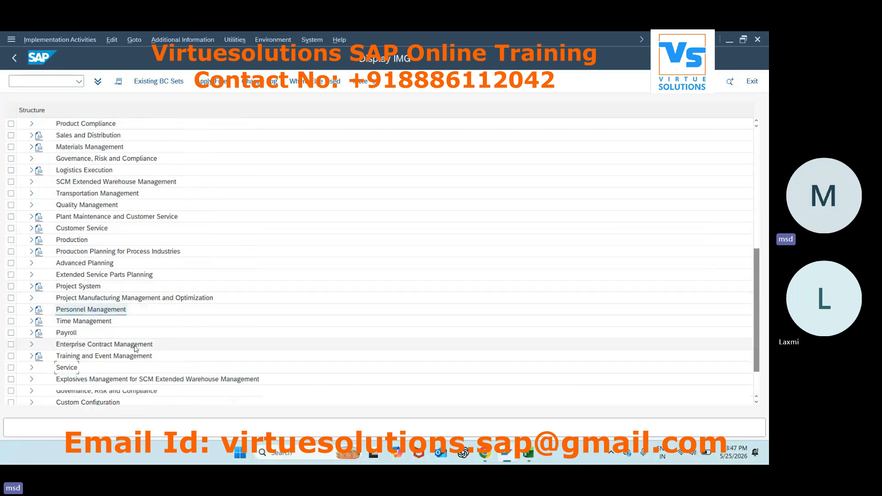
scroll(136, 349, down, 3)
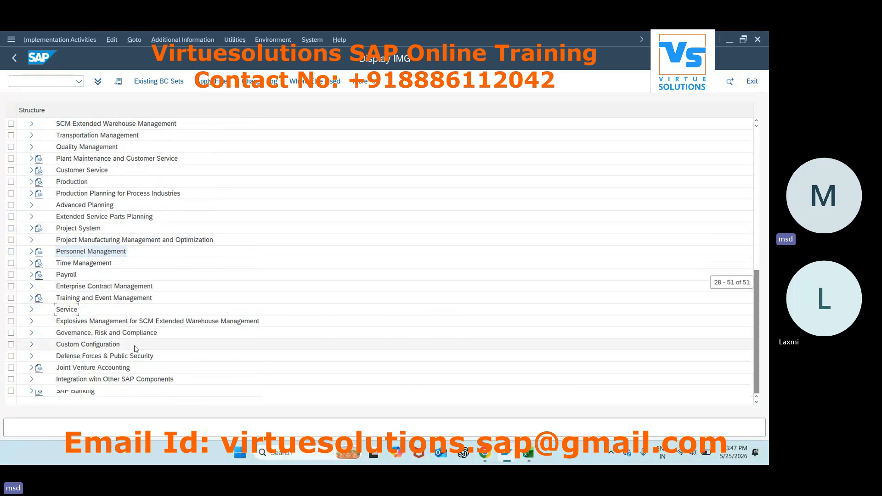
click(527, 454)
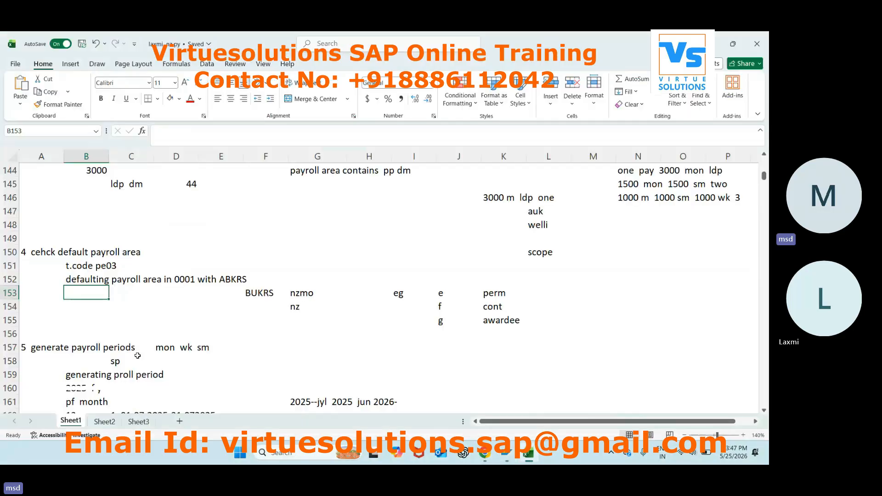
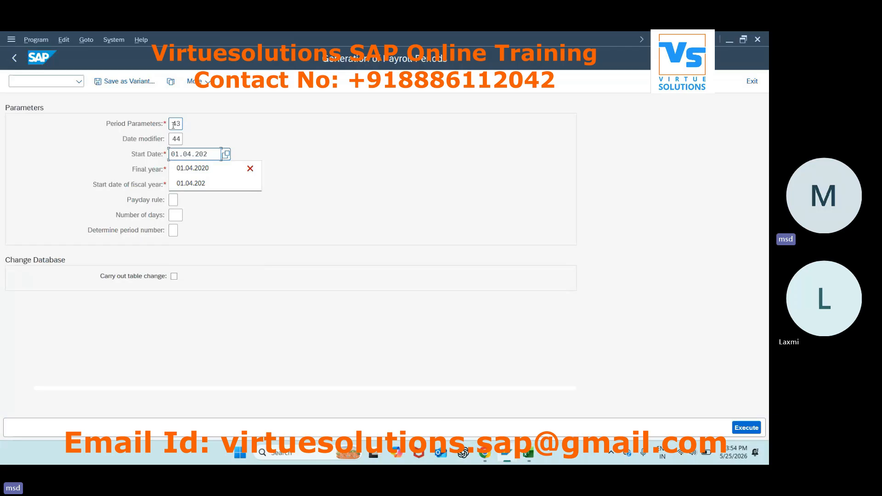
Set the start date to 01.04.2020, final year 2027, fiscal year start 0401, payday rule 4, number of days 25 and determine period number 1.
text(2027)
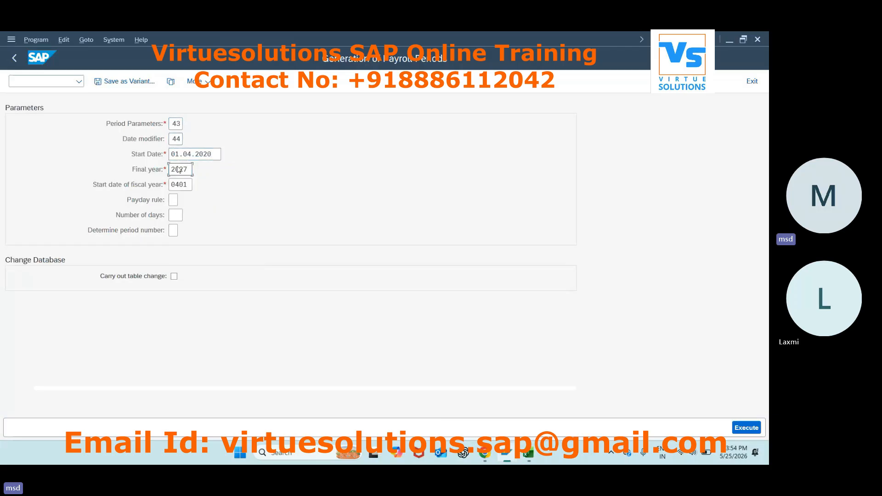
click(186, 187)
click(173, 200)
click(183, 202)
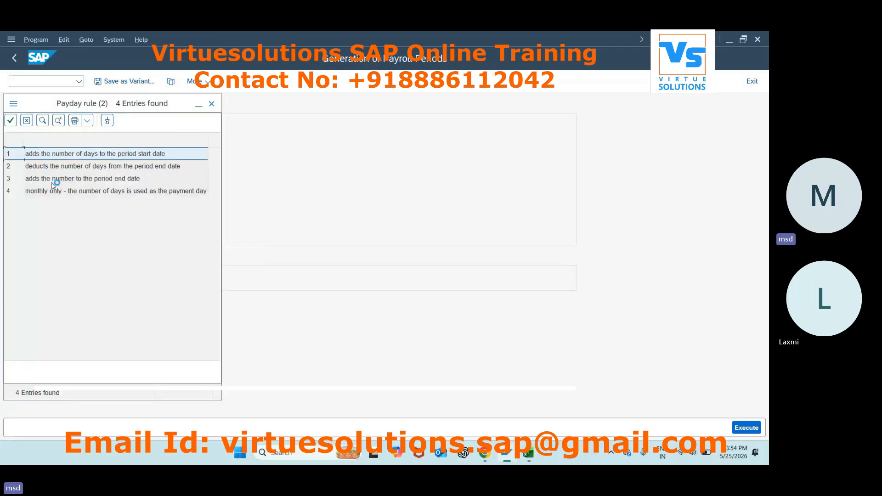
double_click(51, 191)
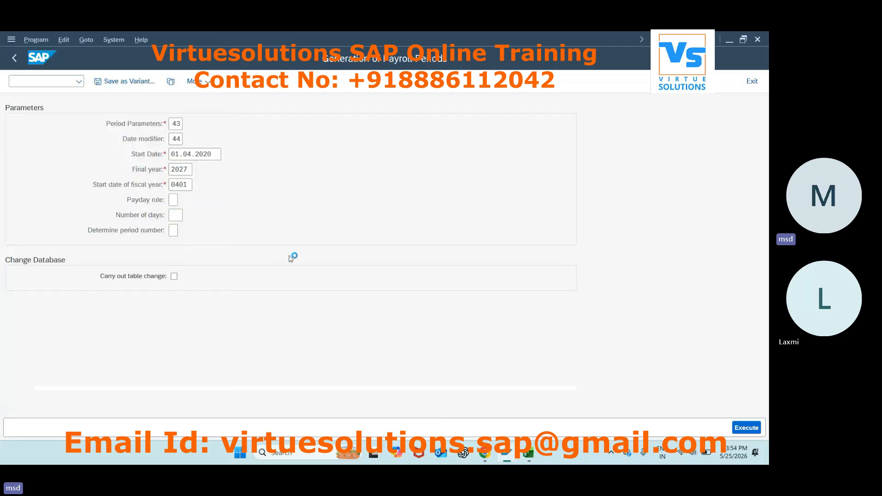
click(177, 216)
text(25)
click(174, 231)
text(1)
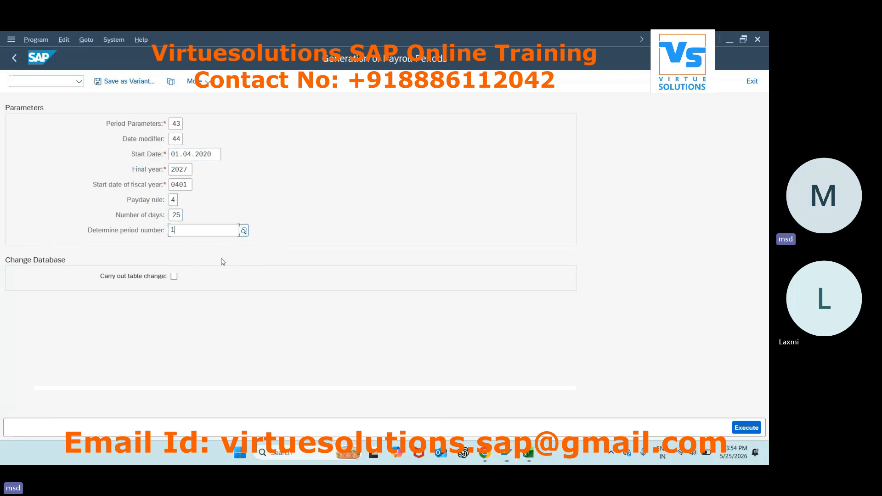
Generate the payroll periods with the table change carried out, assigning the change to the proposed customizing request.
click(282, 285)
click(174, 276)
click(747, 429)
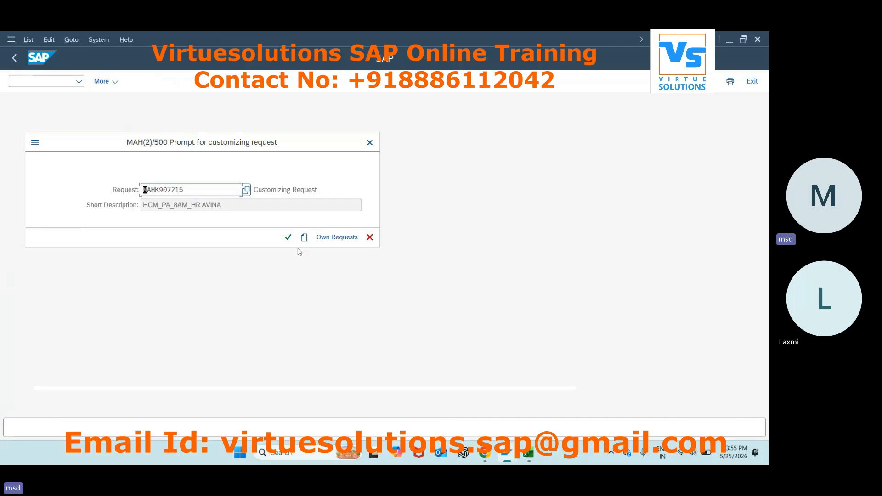
click(289, 237)
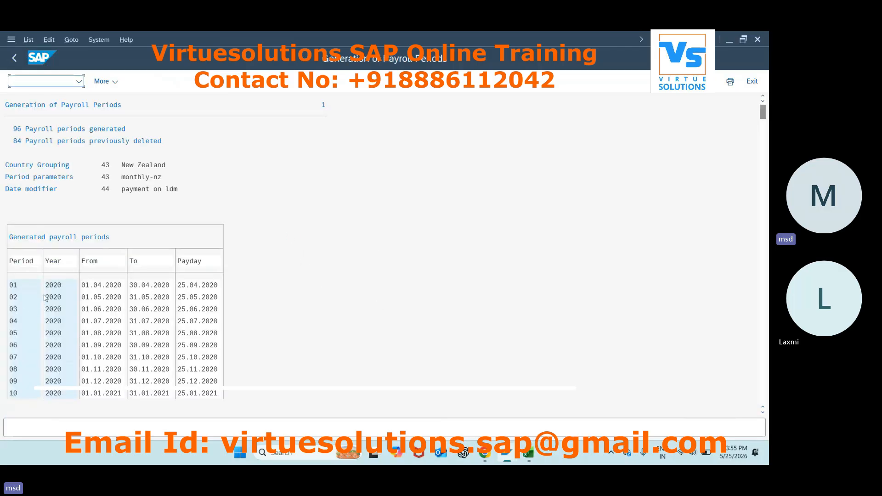
Examine the from, to and payday dates of periods 01 and 02 of 2020 in the generated payroll periods.
click(58, 285)
click(133, 287)
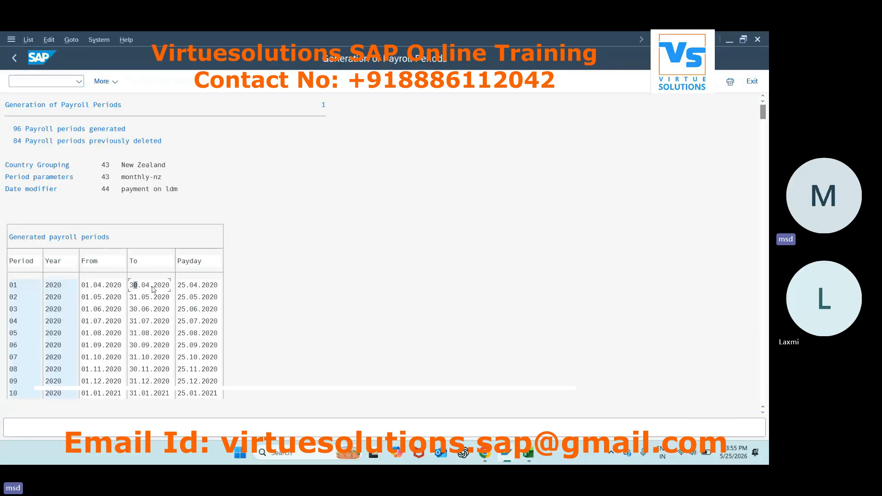
click(179, 287)
click(85, 298)
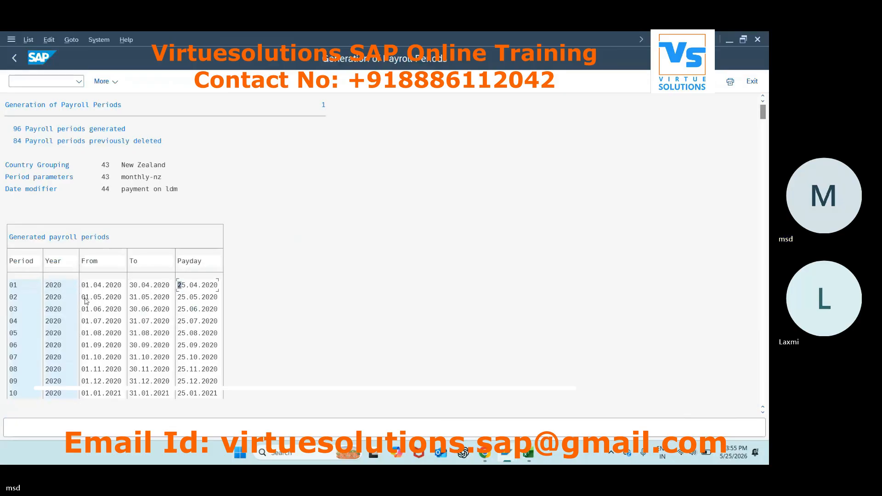
click(183, 297)
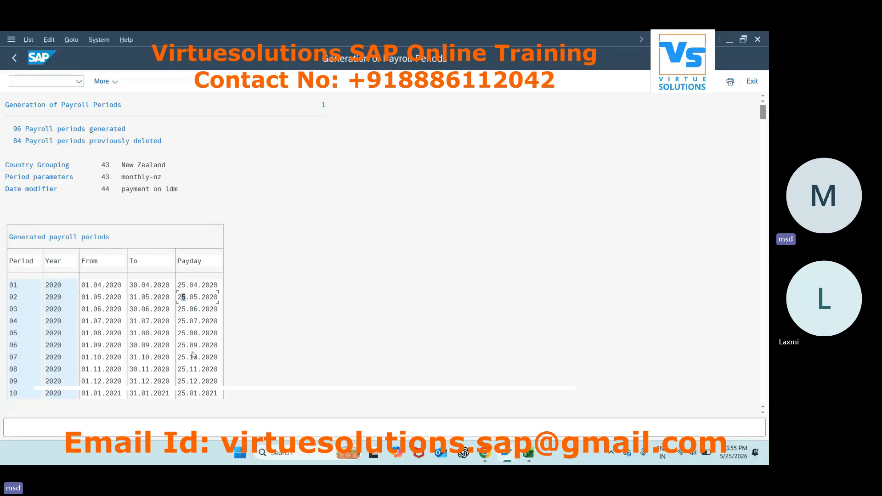
Switch to the Excel notes and fill cell C176, the number of payday rule 1, with standard light green.
click(528, 455)
click(150, 225)
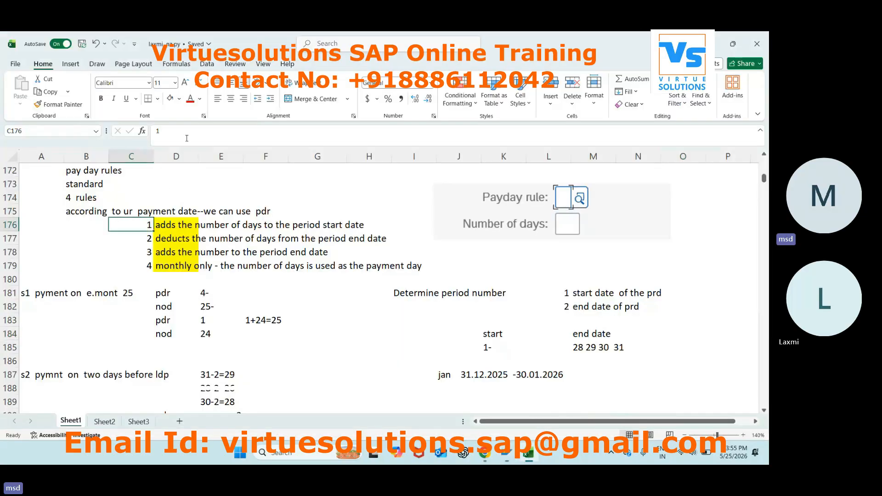
click(179, 99)
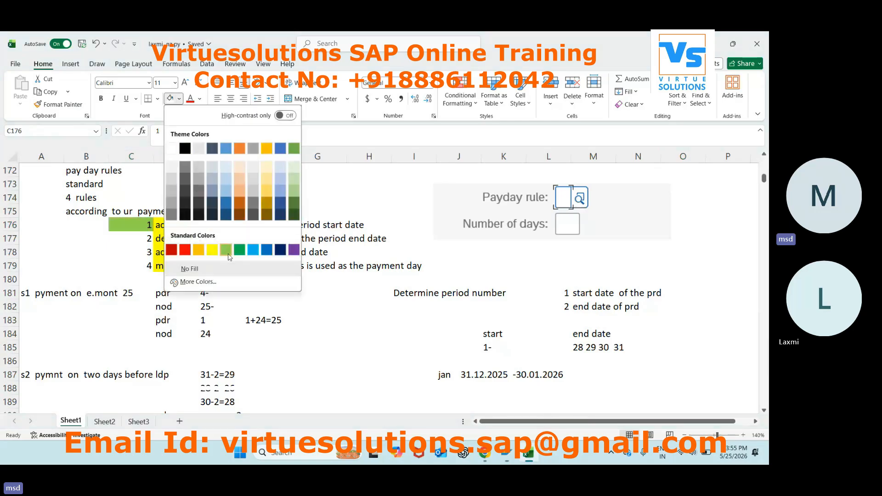
click(224, 249)
Remove the fill colour from the payday rule descriptions in cells D176:H179.
drag(167, 230, 368, 266)
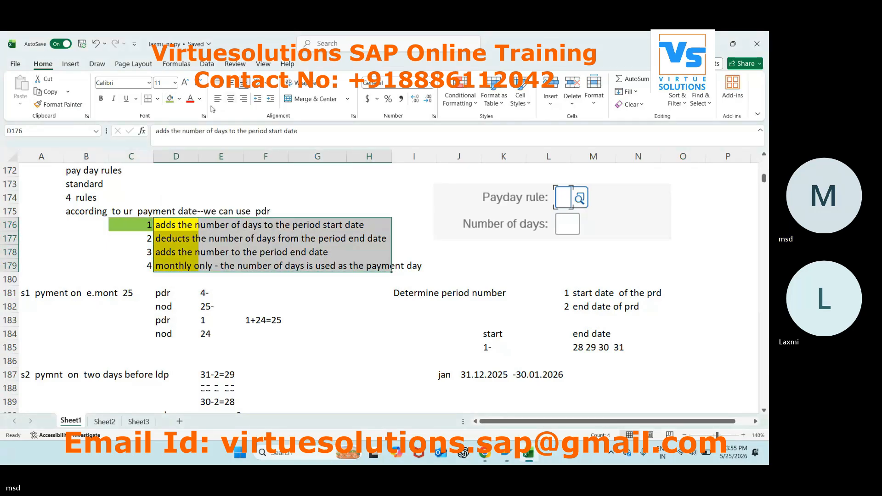
click(179, 99)
click(195, 268)
click(221, 296)
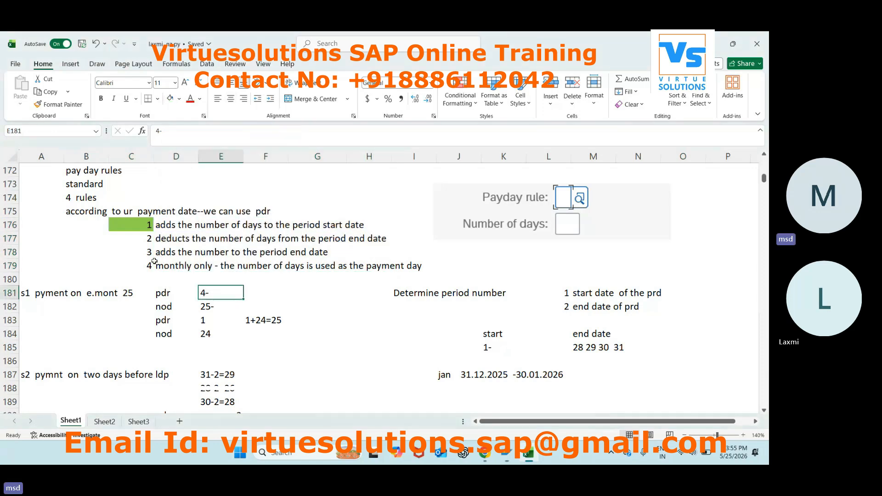
Fill cell C179, the number of payday rule 4, with standard green.
click(144, 266)
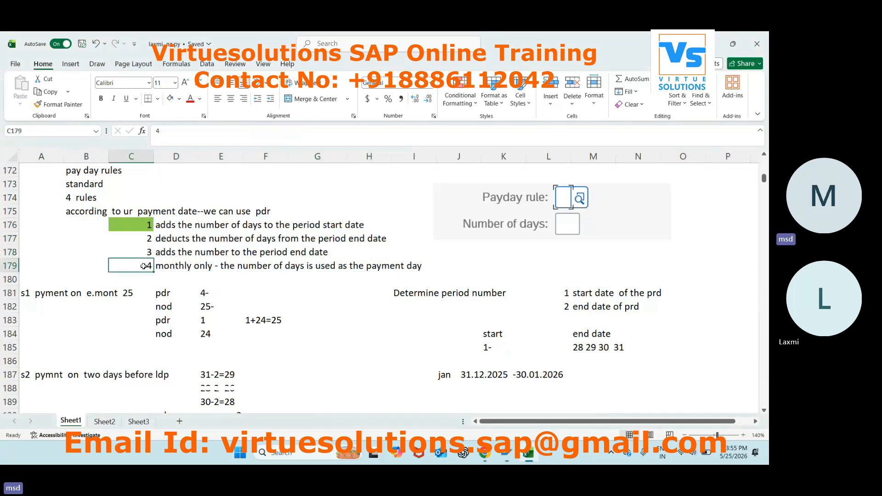
click(179, 98)
click(230, 252)
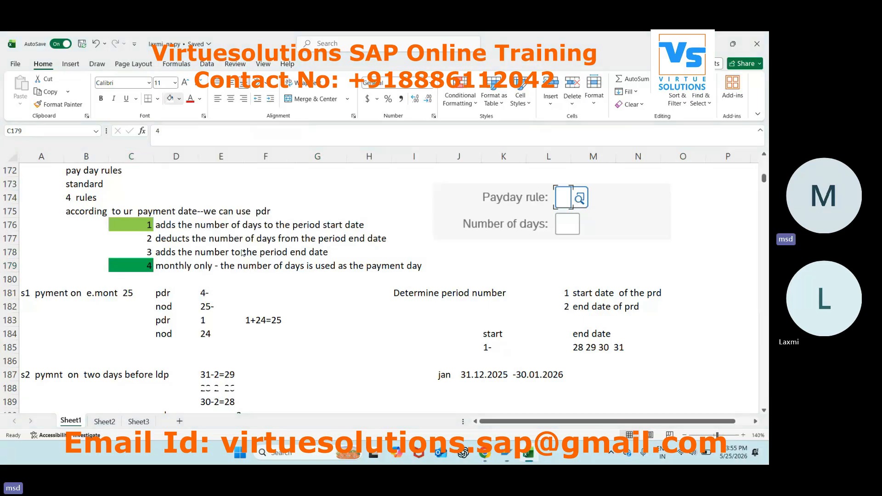
click(243, 309)
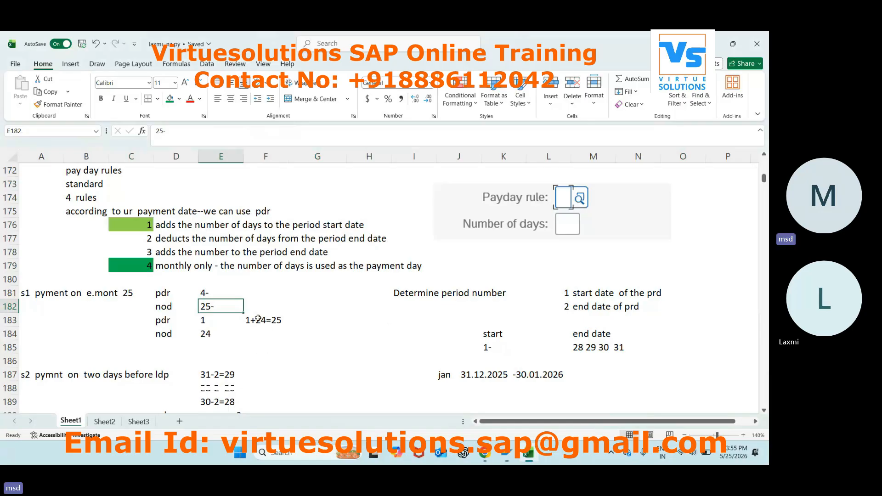
Remove the fill colour from cell C176, the number of payday rule 1.
click(214, 295)
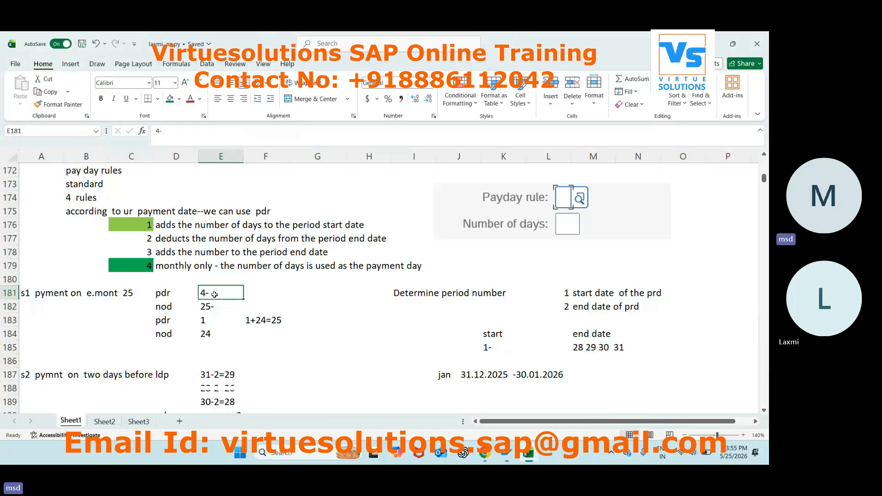
click(145, 226)
click(179, 98)
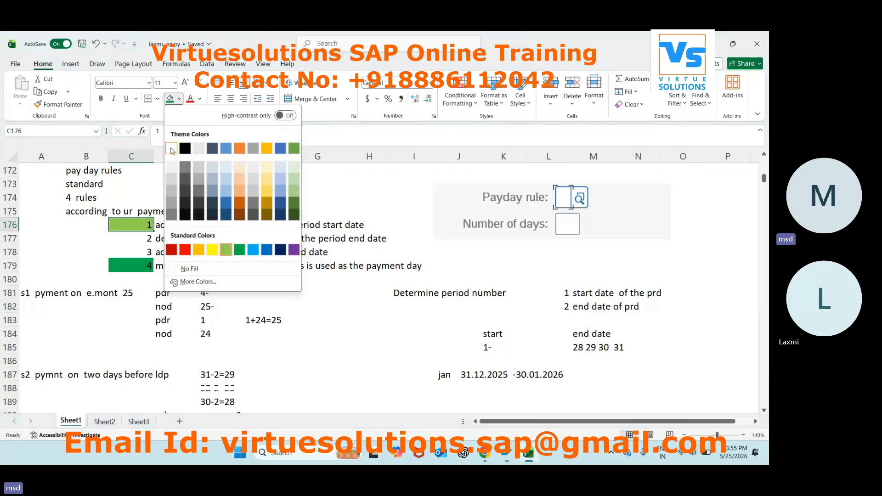
click(188, 267)
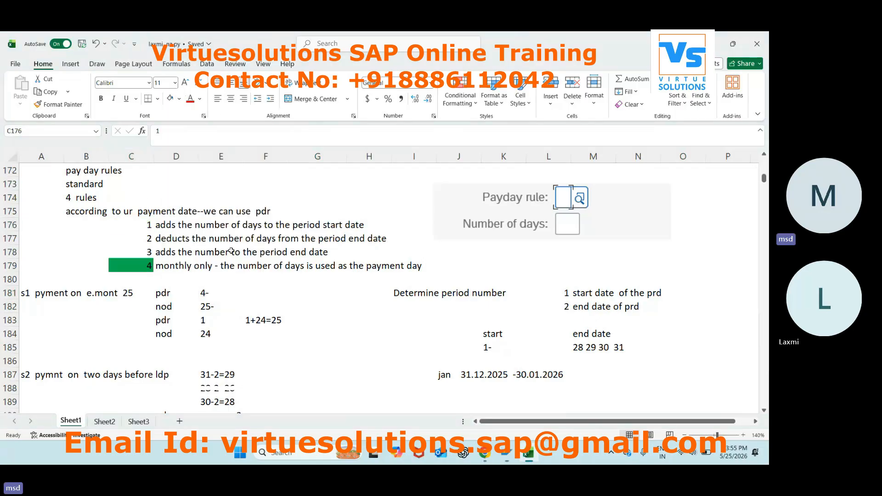
click(208, 310)
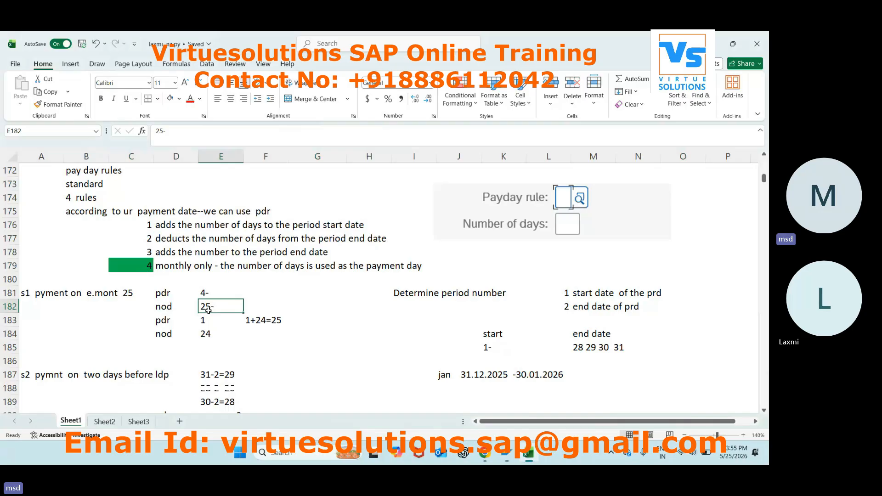
Switch to SAP and try to generate the payroll periods with payday rule 4 and the number of days set to 29.
key(alt+Tab)
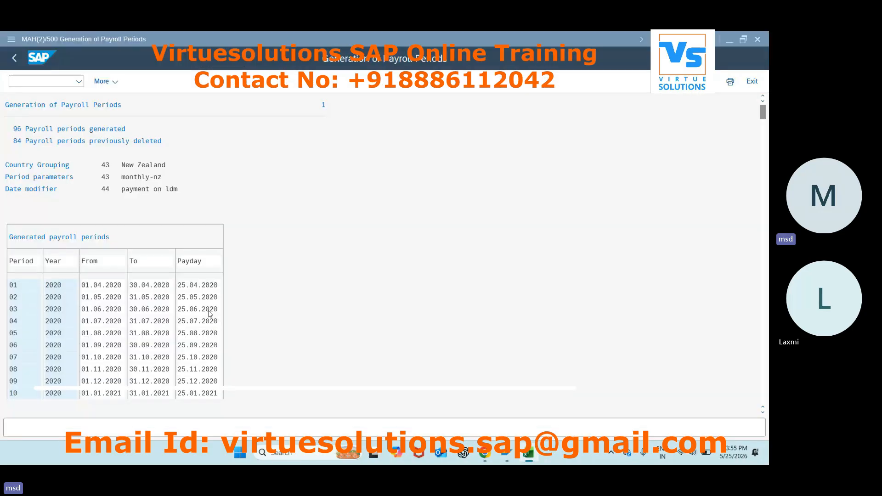
click(14, 58)
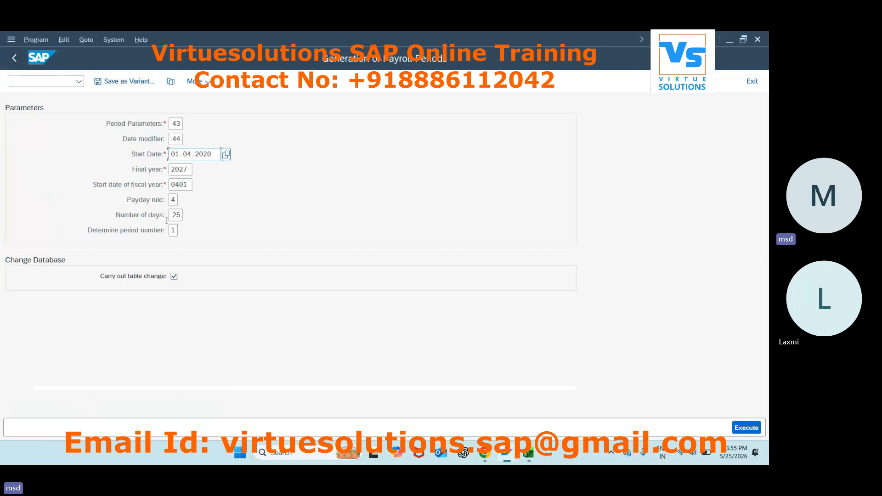
click(179, 217)
text(9)
click(749, 428)
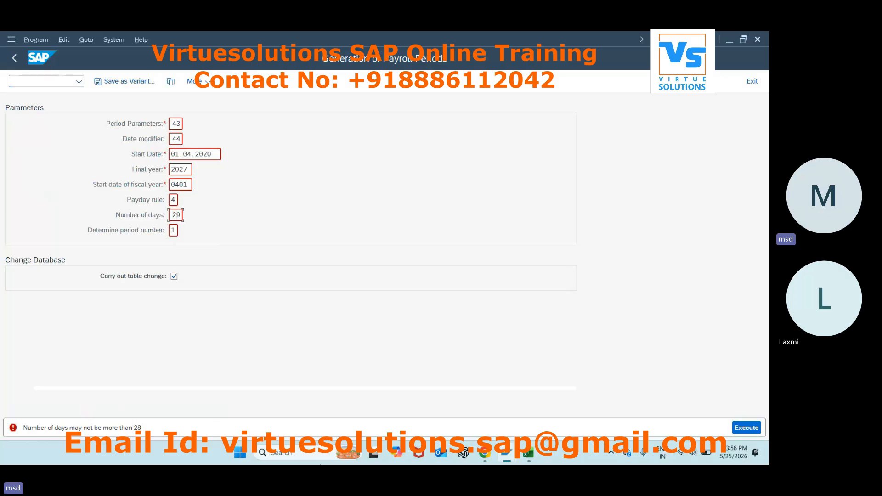
Switch to the Excel notes and fill cell C176, the number of payday rule 1, with standard green.
click(529, 457)
click(171, 321)
click(203, 320)
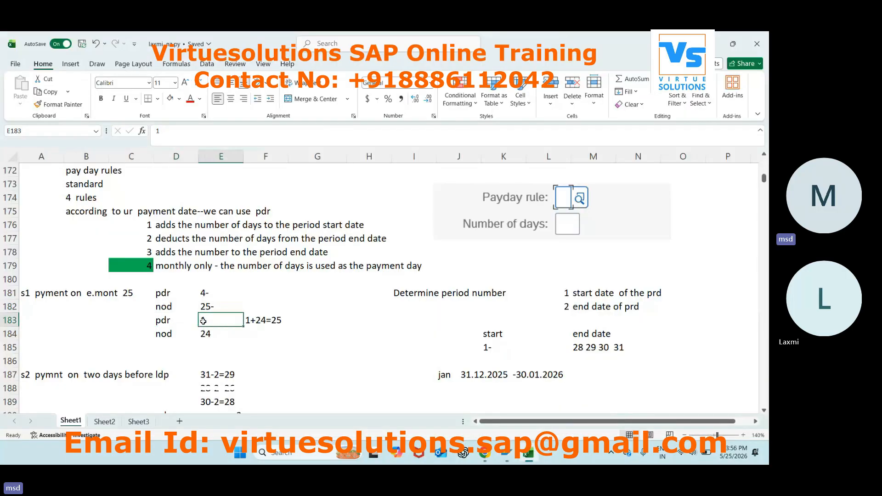
click(141, 225)
click(179, 99)
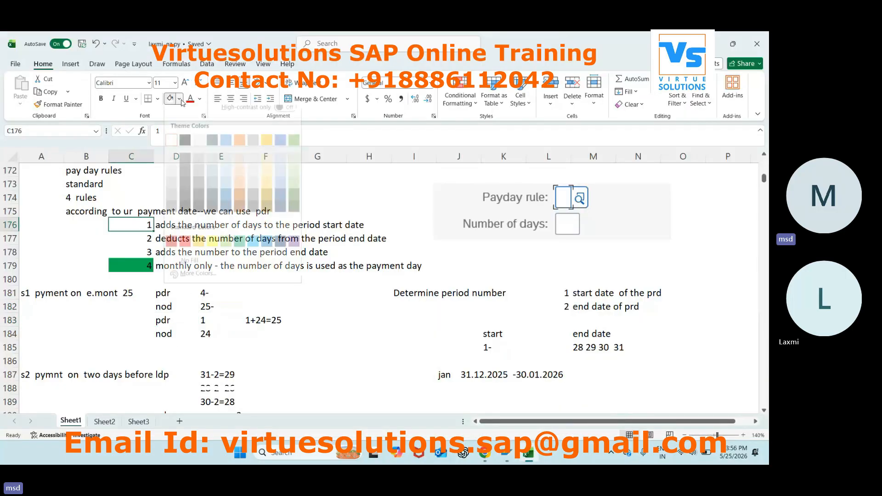
click(239, 249)
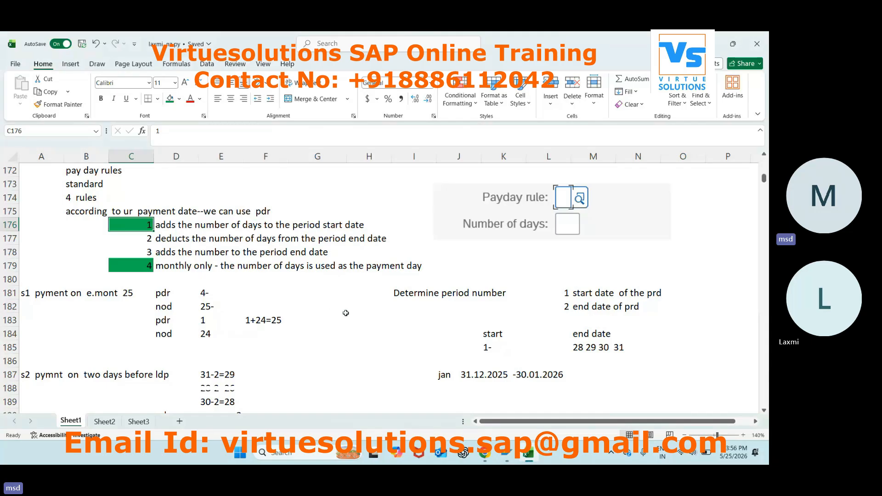
click(204, 322)
click(208, 334)
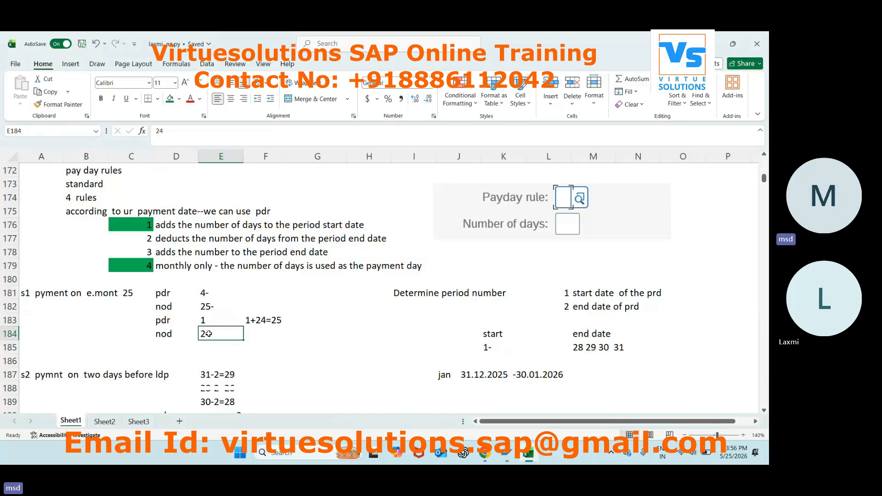
Return to SAP's Generation of Payroll Periods and set the payday rule to 1 and the number of days to 24.
key(alt+Tab)
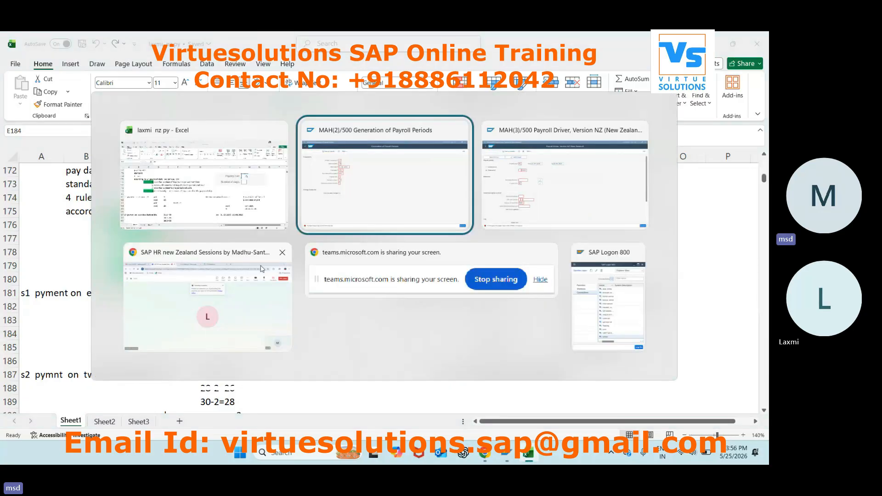
click(393, 201)
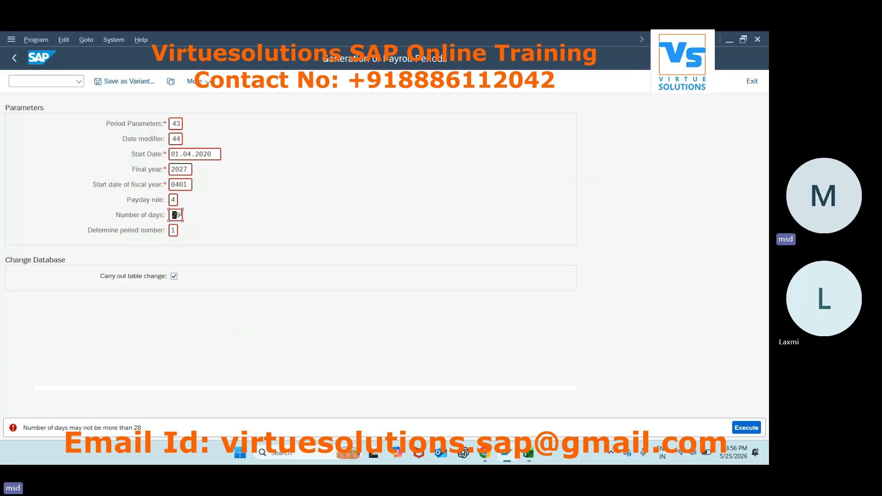
click(175, 200)
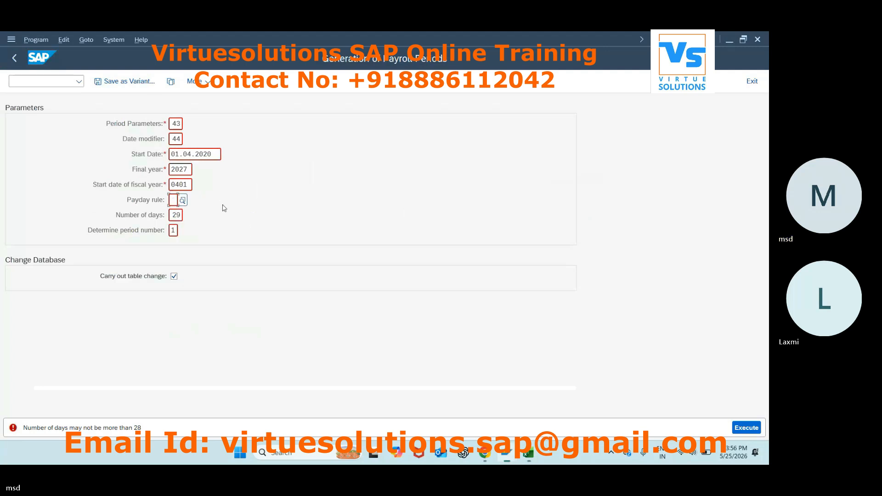
text(1)
click(221, 258)
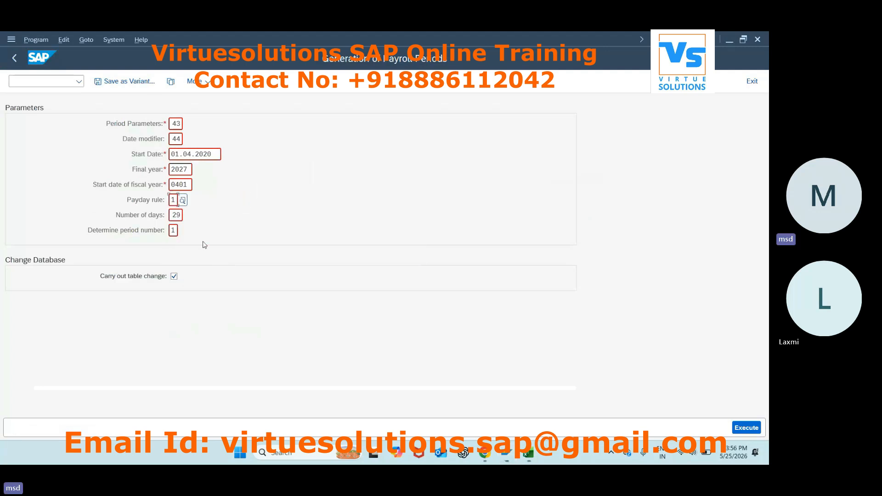
key(Tab)
text(24)
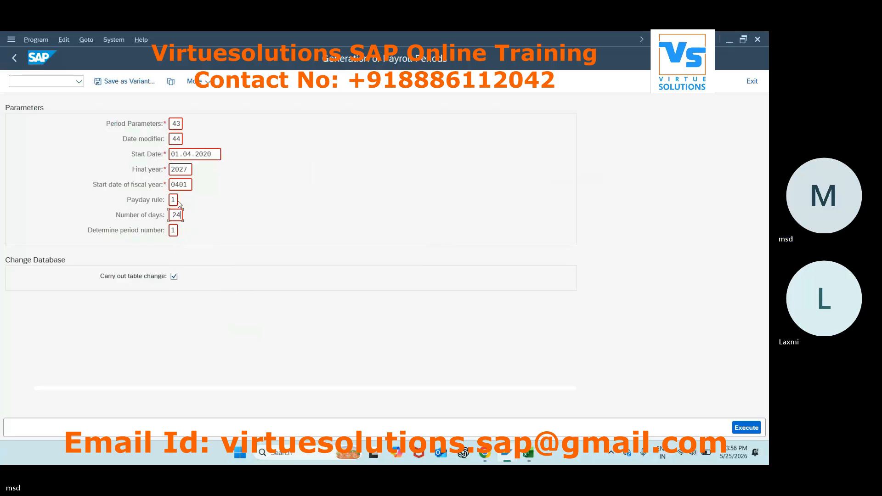
click(528, 454)
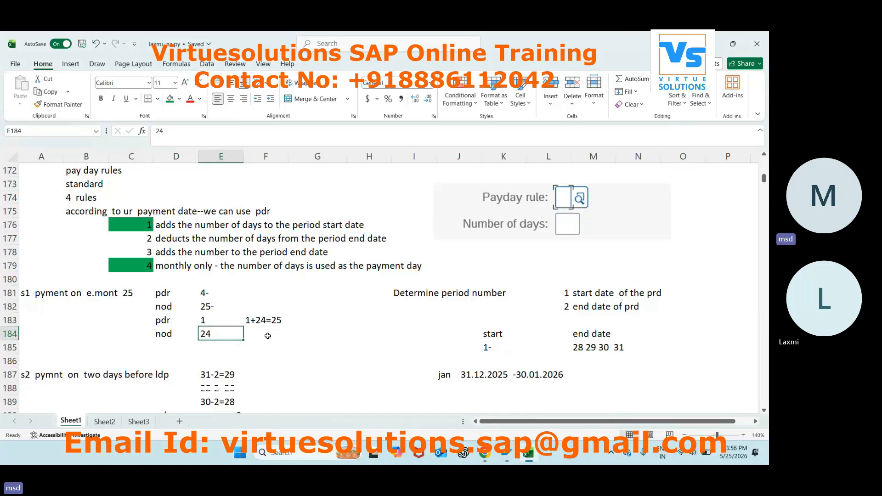
click(267, 336)
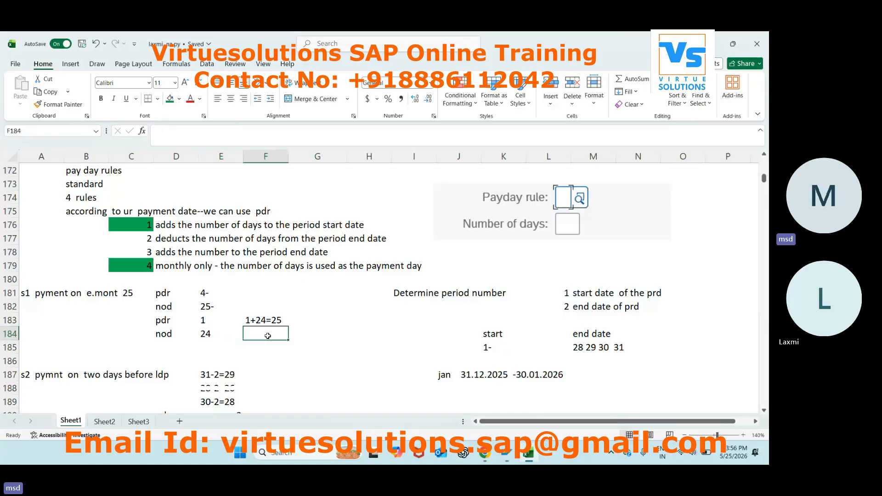
key(alt+Tab)
key(alt+Tab)
key(alt+Tab)
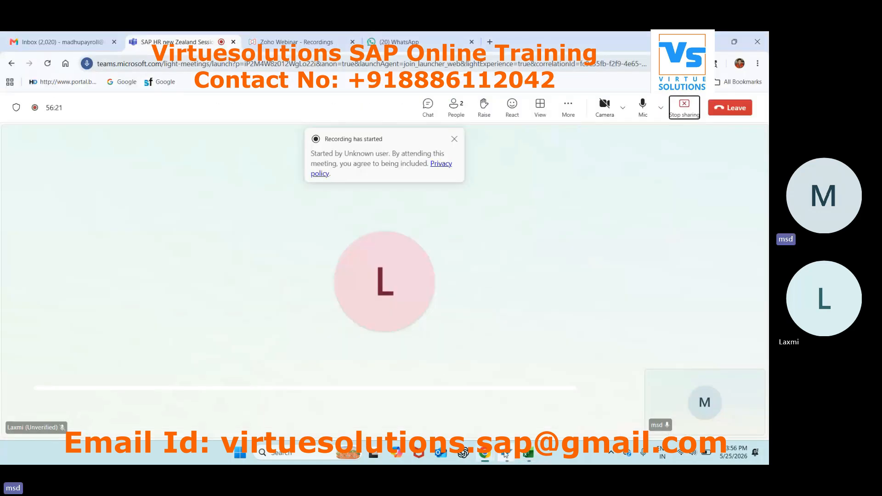
Switch to SAP's payroll period generation, execute it with the table change, and accept the proposed customizing request.
mouse_move(506, 452)
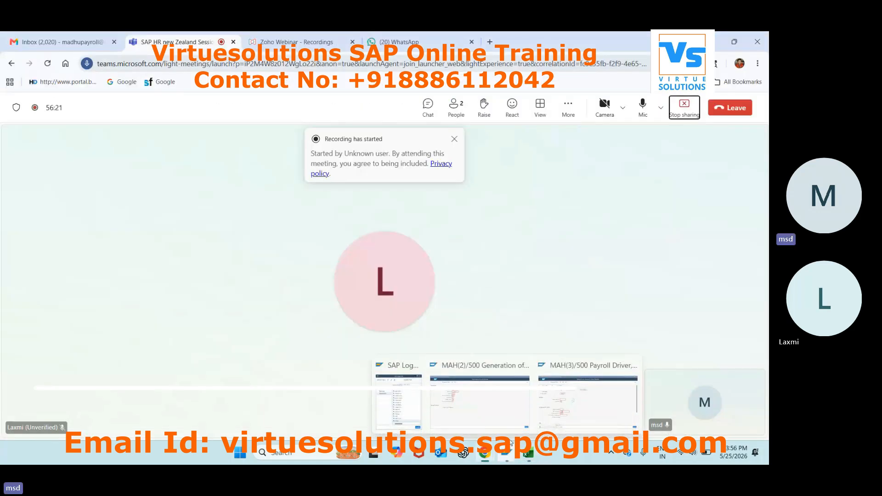
click(524, 420)
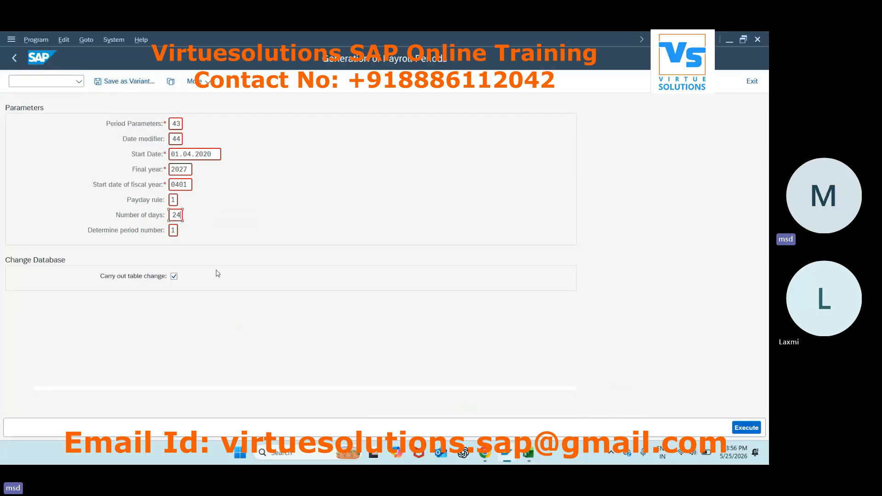
click(735, 428)
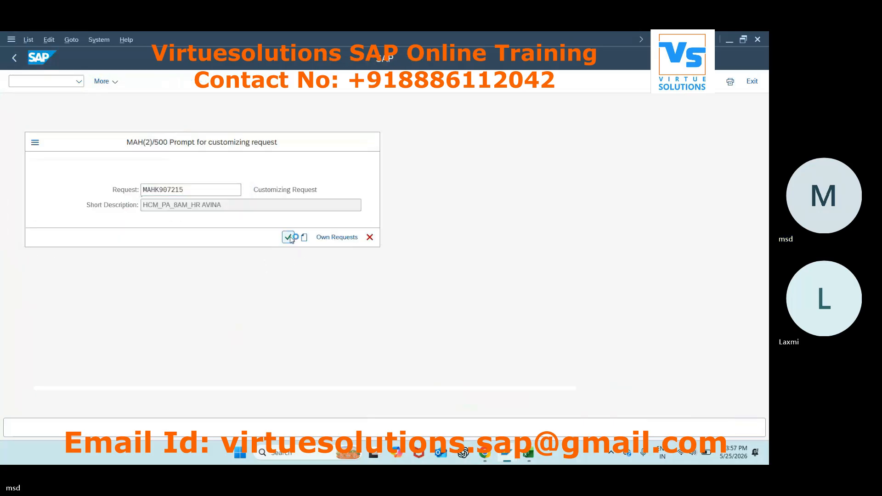
click(289, 238)
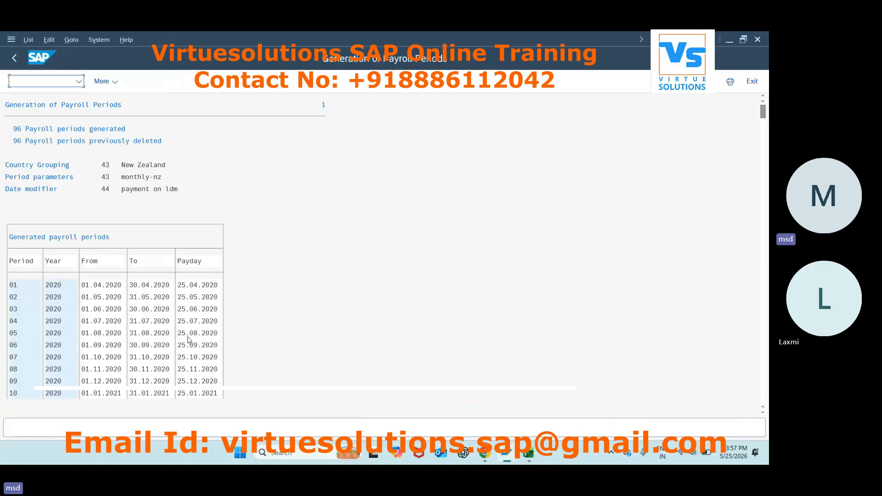
Switch to the Excel notes and fill cell C177, the number of payday rule 2, with standard green.
click(529, 454)
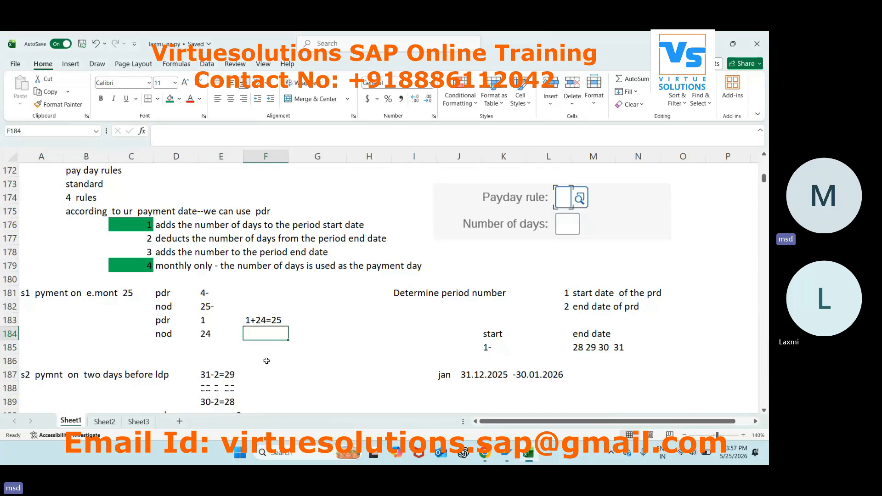
scroll(266, 360, down, 2)
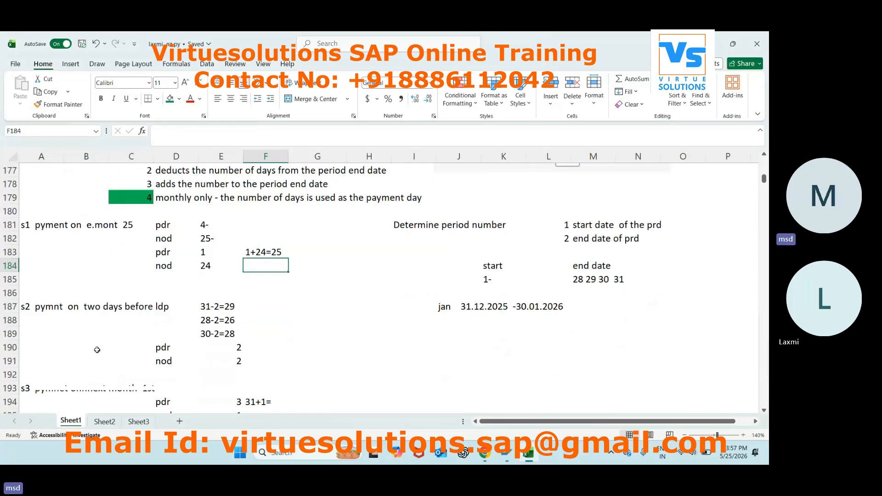
click(56, 323)
click(124, 320)
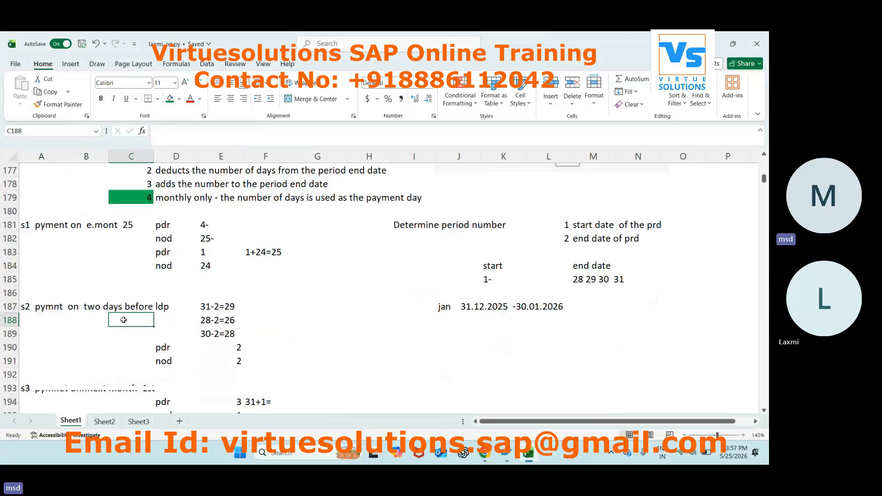
scroll(142, 198, up, 1)
click(146, 212)
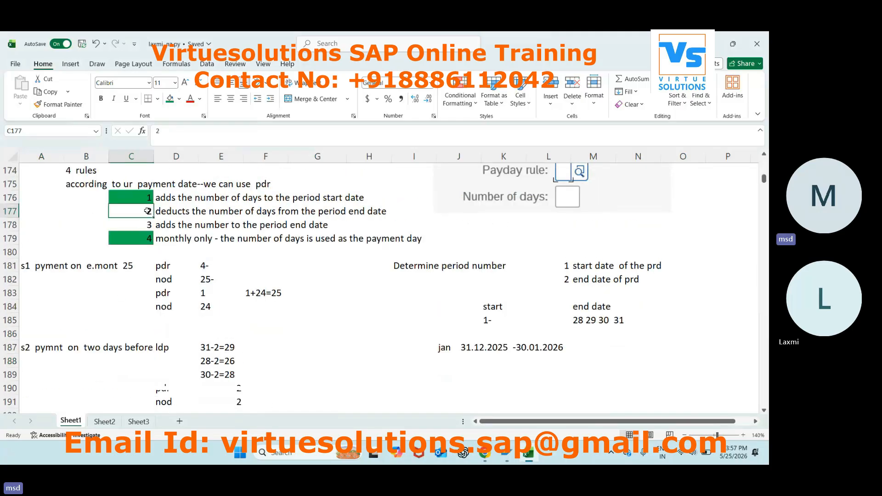
click(179, 99)
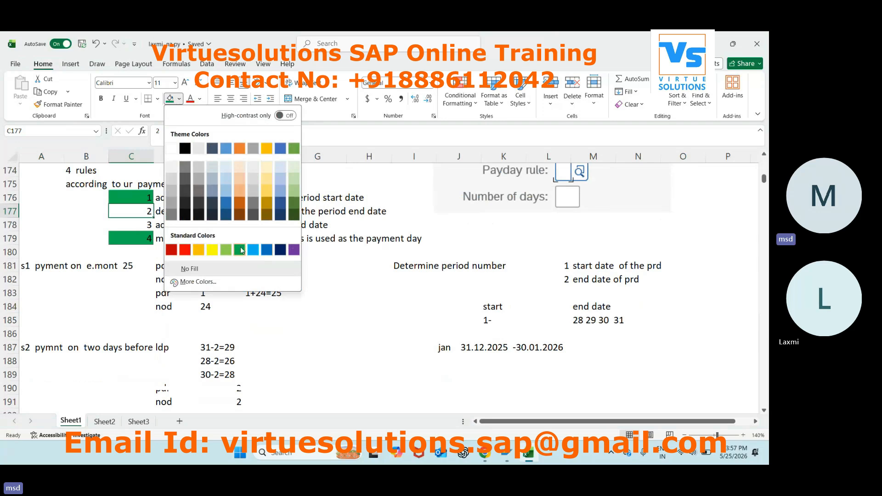
click(239, 250)
click(338, 337)
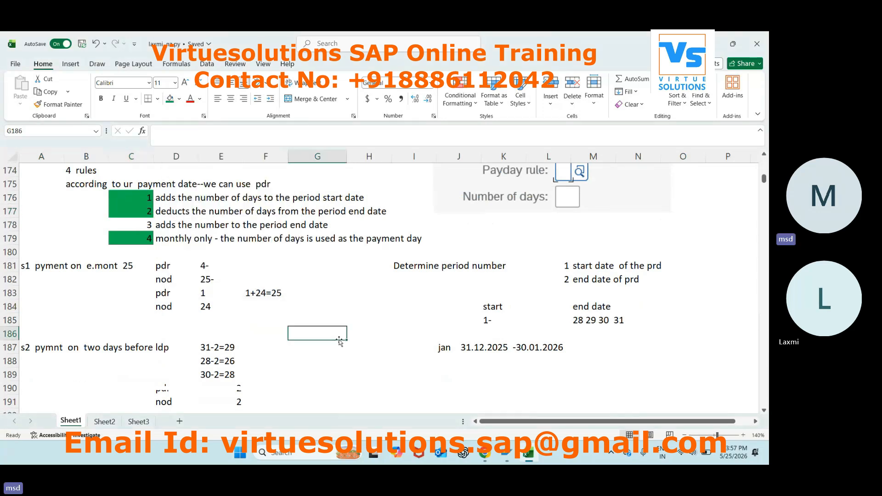
Review scenario s2, payment two days before the period's last day, with its date calculations, payday rule and number of days.
click(166, 358)
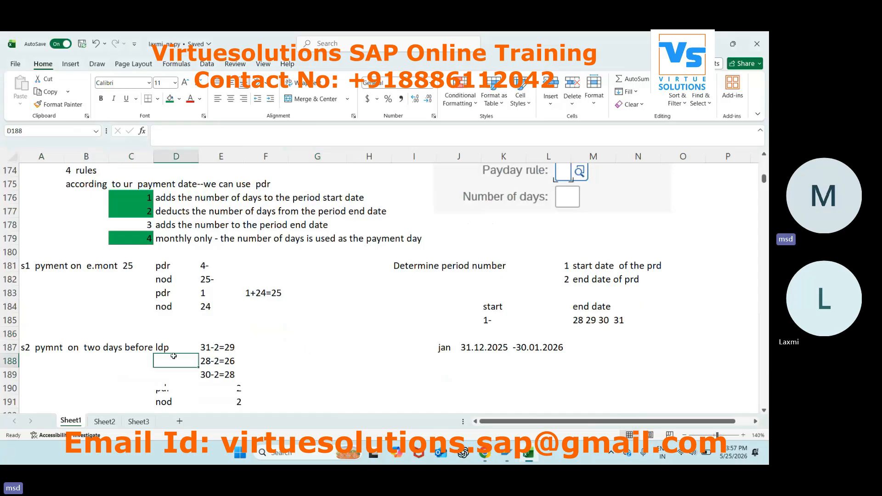
click(223, 322)
click(277, 348)
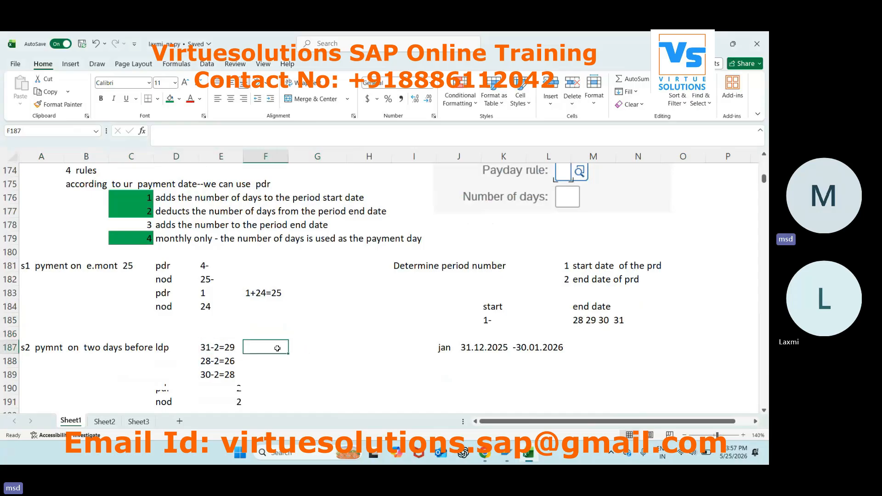
click(193, 360)
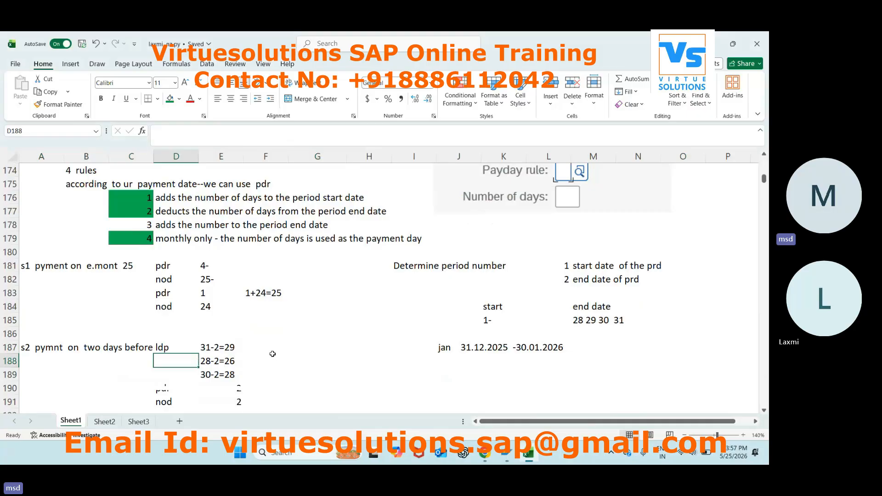
click(272, 356)
click(195, 376)
click(297, 365)
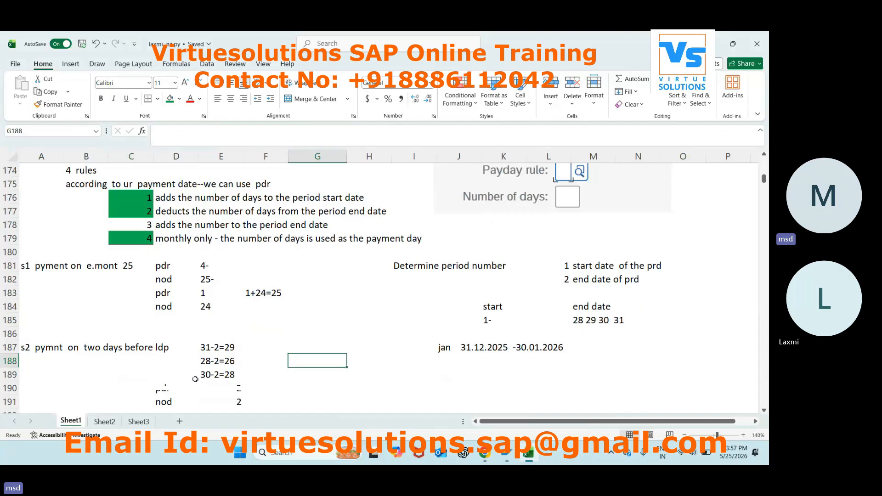
click(237, 390)
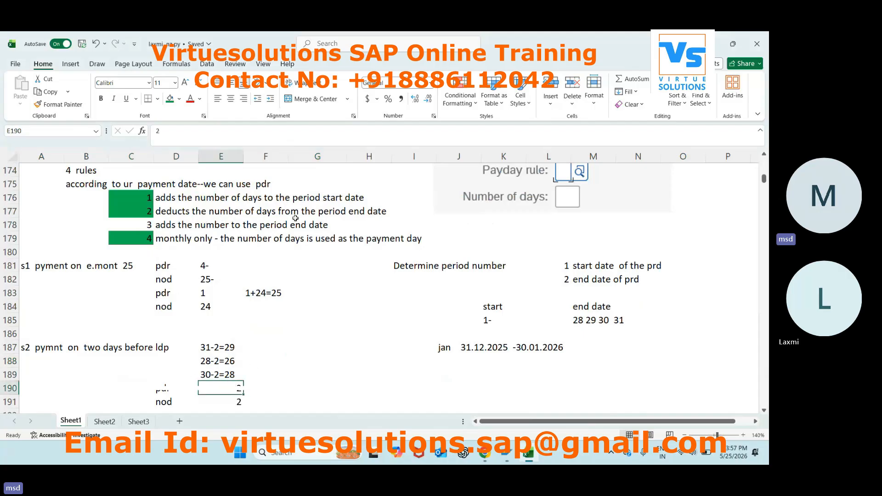
click(242, 405)
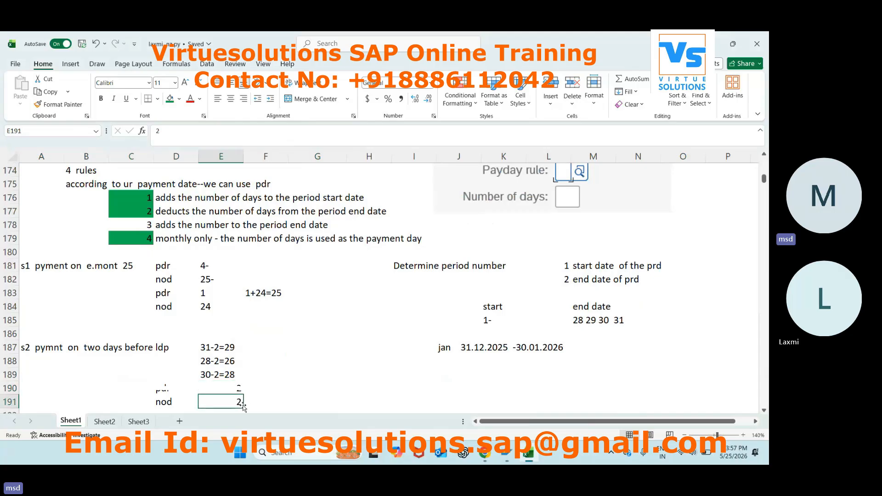
Switch to SAP, regenerate the payroll periods with payday rule 2 and number of days 2, and accept the proposed customizing request.
key(alt+Tab)
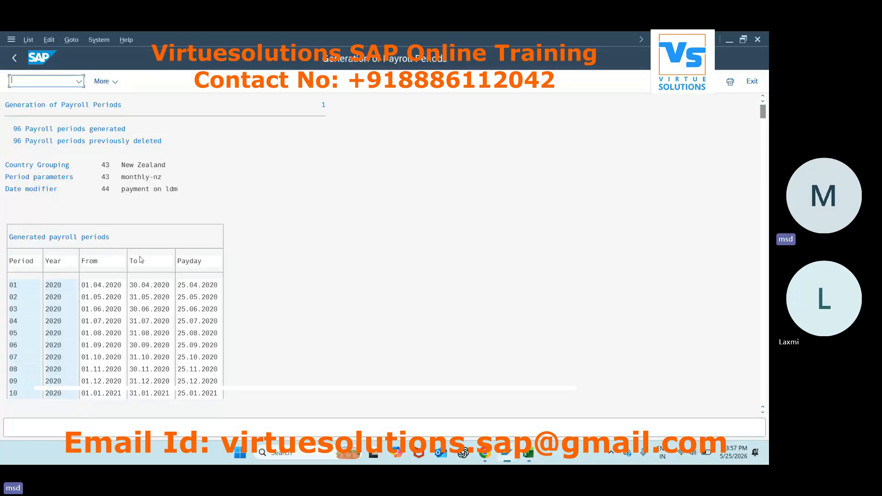
click(14, 58)
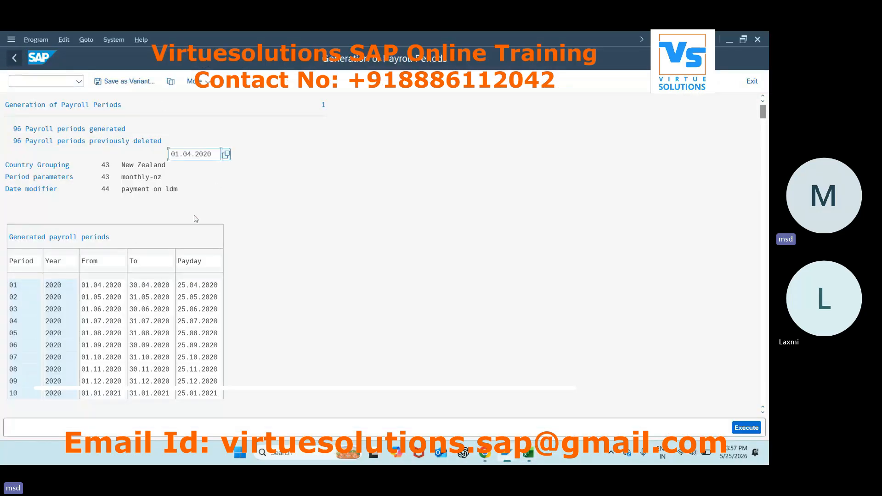
click(174, 200)
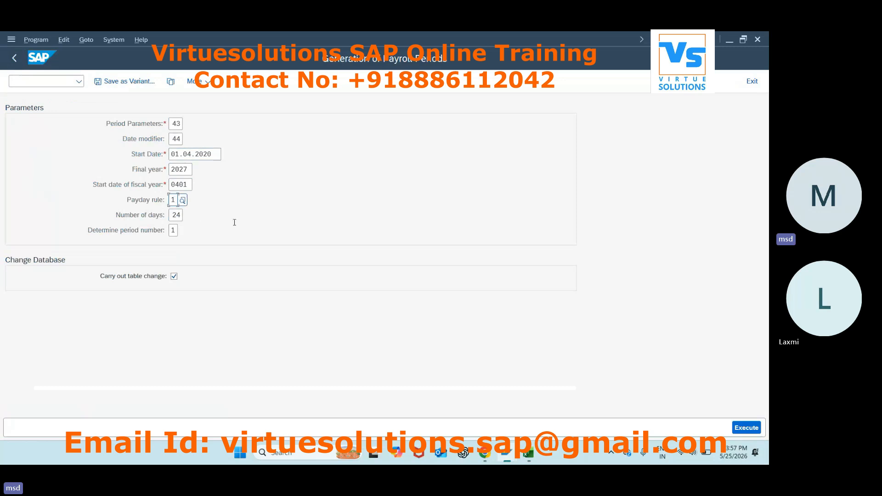
text(2)
key(Tab)
click(745, 428)
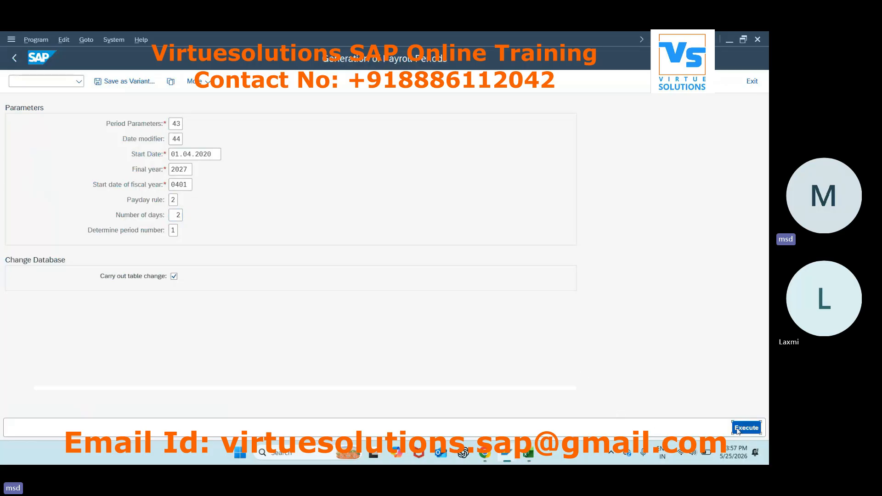
click(288, 237)
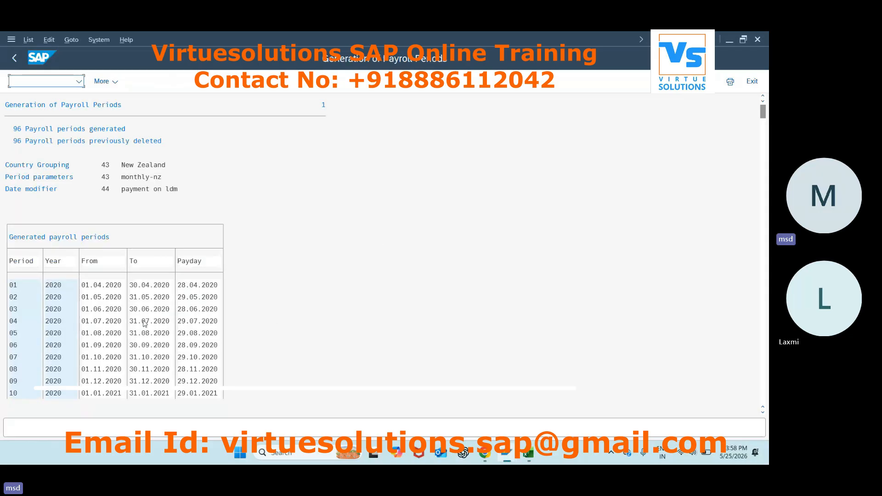
Compare the from, to and payday dates of the first two generated payroll periods of 2020.
click(92, 286)
click(131, 285)
click(182, 285)
click(95, 298)
click(133, 298)
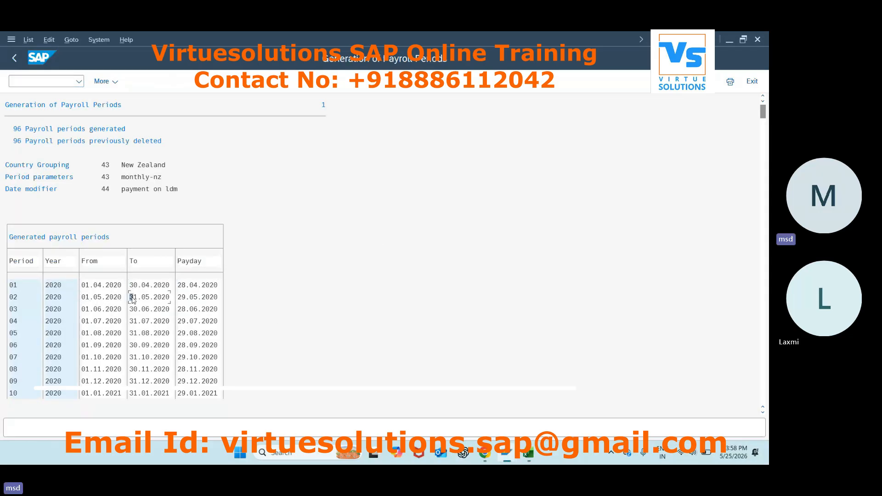
click(184, 299)
Switch to the Excel notes and review scenario s3, payment on the first of the next month, with its payday rule and number of days.
click(530, 454)
scroll(293, 363, down, 2)
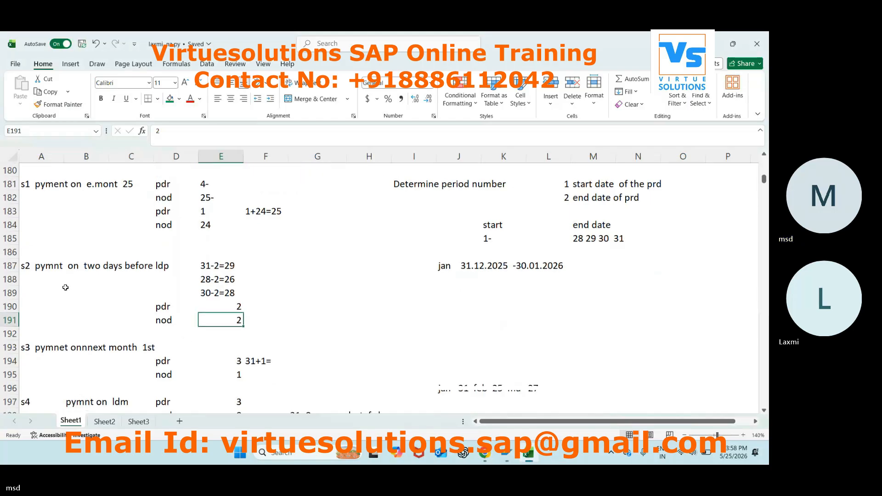
click(76, 283)
scroll(76, 283, down, 1)
click(74, 320)
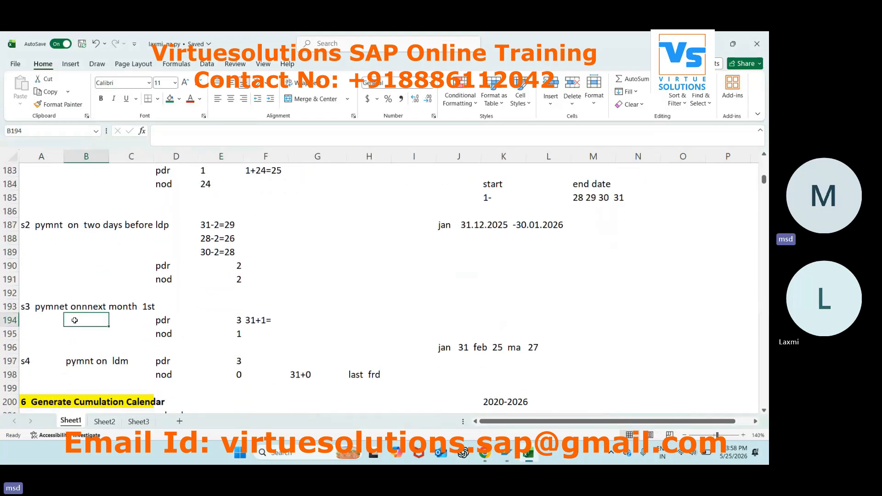
click(140, 325)
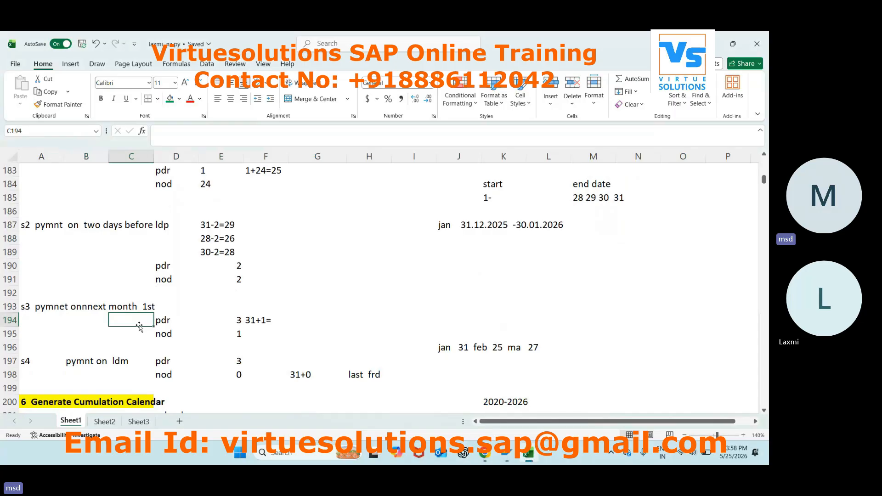
click(231, 321)
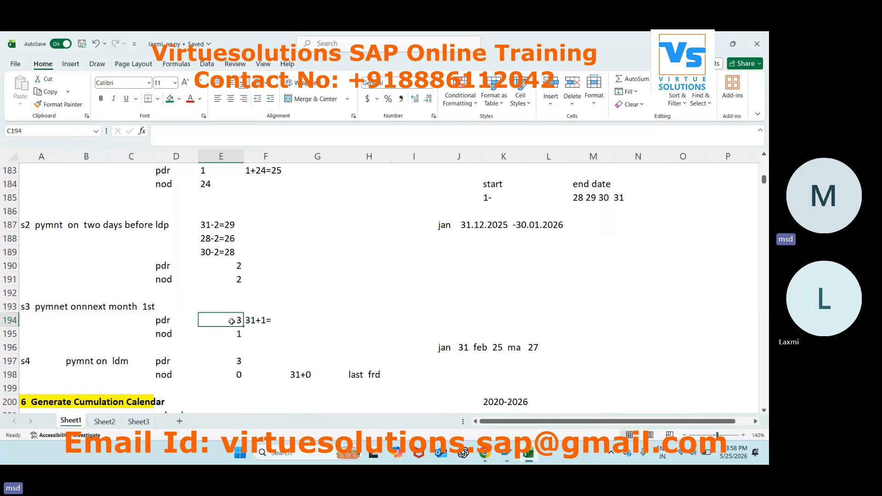
click(231, 336)
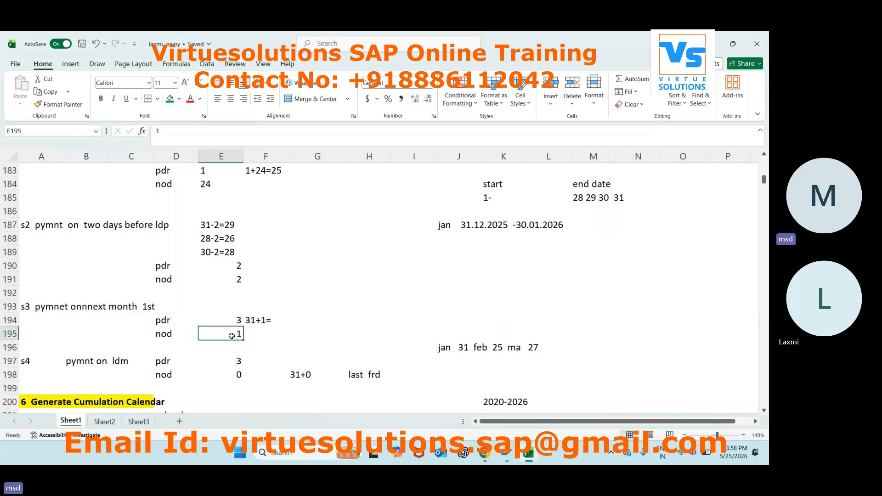
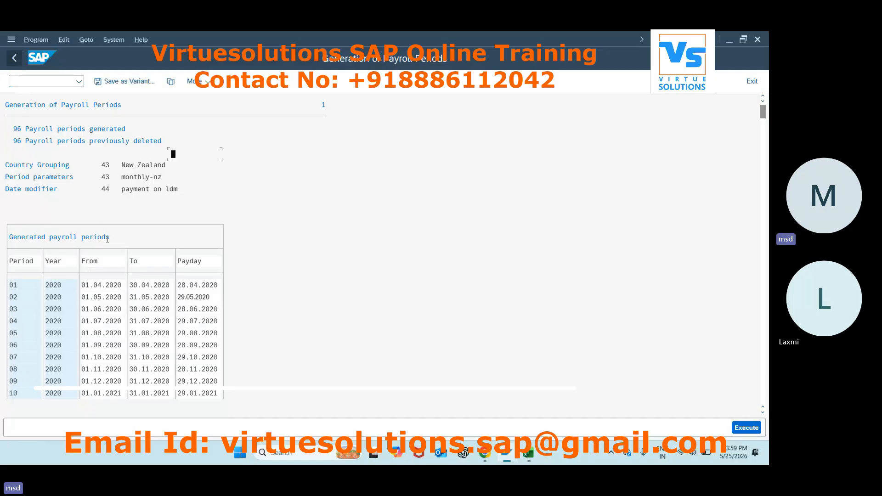
In SAP, regenerate the payroll periods with payday rule 3 and number of days 1, and accept the proposed customizing request.
click(175, 200)
key(BackSpace)
text(3)
key(Tab)
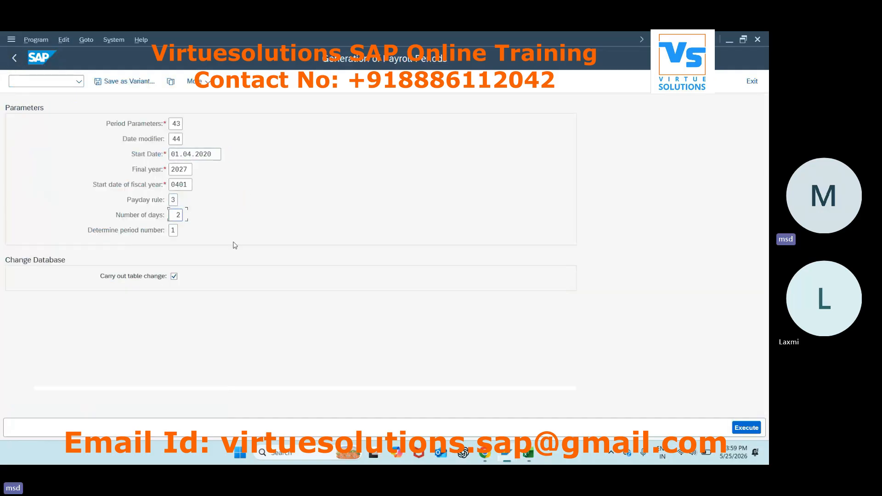
text(1)
click(740, 428)
click(287, 237)
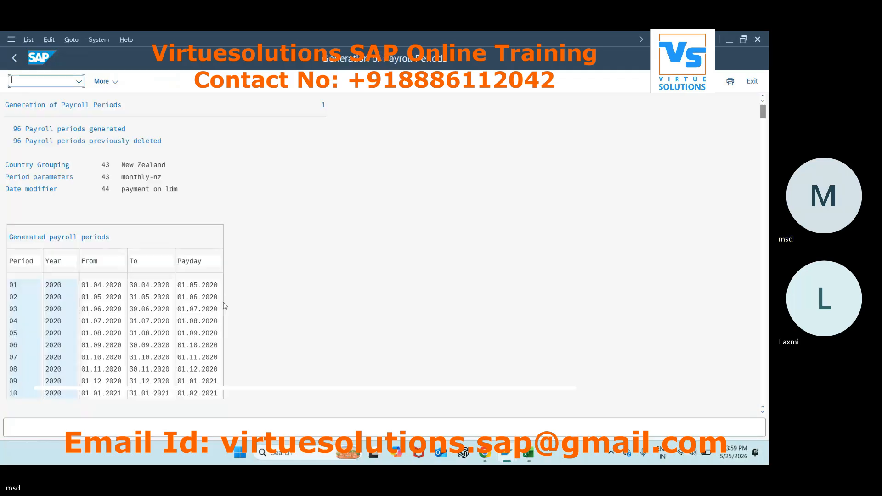
Check the generated paydays of the first periods of 2020 against their start and end dates.
click(91, 286)
click(136, 285)
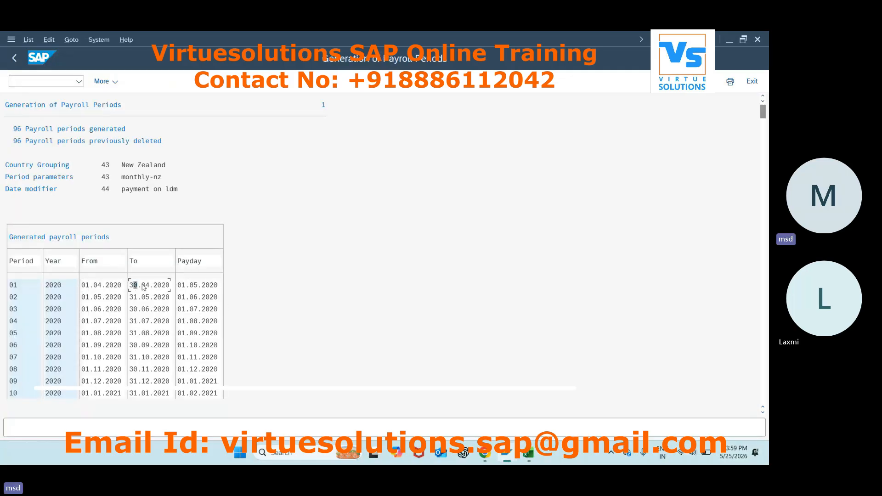
click(183, 285)
click(85, 296)
click(134, 297)
click(180, 297)
click(87, 310)
Switch to the Excel notes and review scenario s4, payment on the last day of the month, with its payday rule and number of days.
click(530, 454)
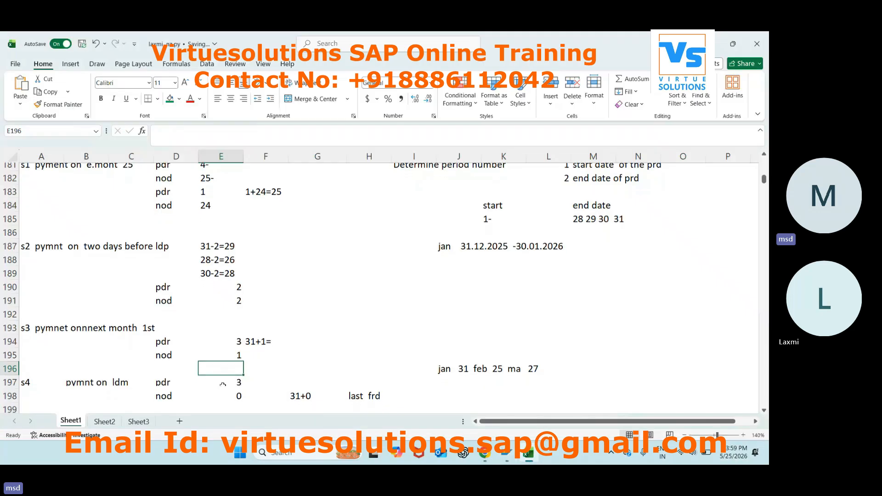
scroll(257, 298, down, 1)
click(246, 349)
click(247, 364)
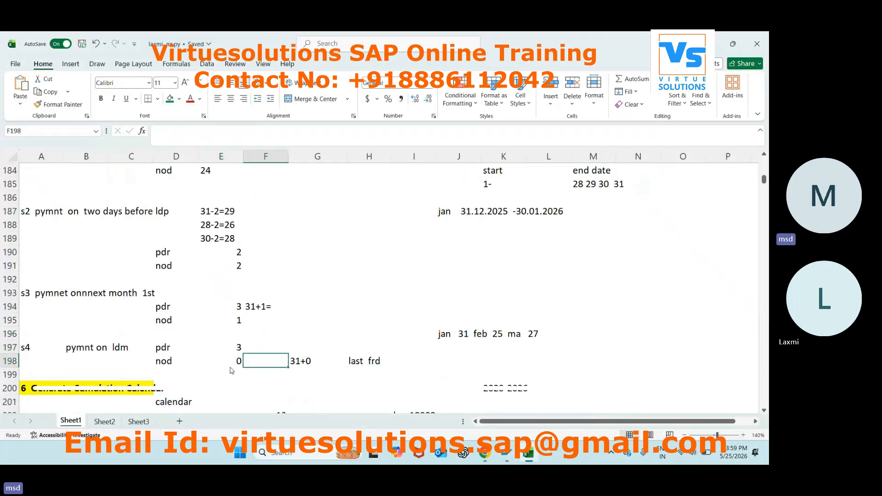
Return to SAP, regenerate the payroll periods with the number of days set to 0, and accept the proposed customizing request.
key(alt+Tab)
click(15, 59)
click(176, 215)
text(0)
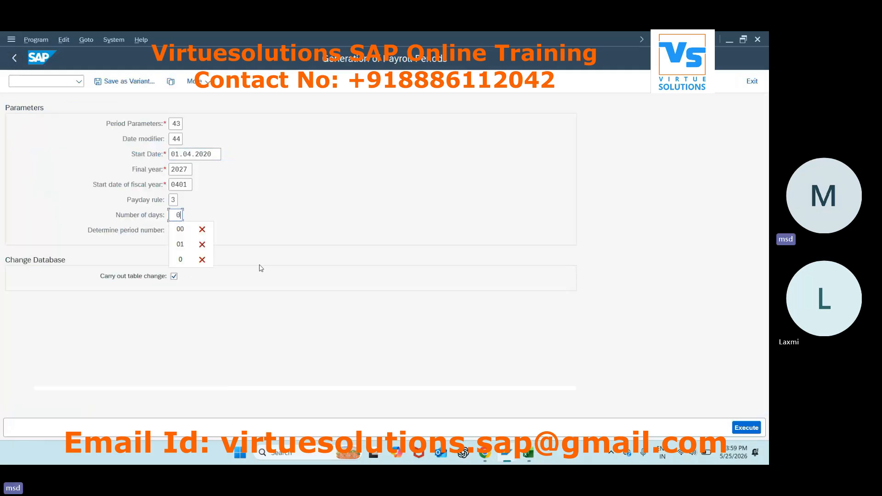
click(745, 428)
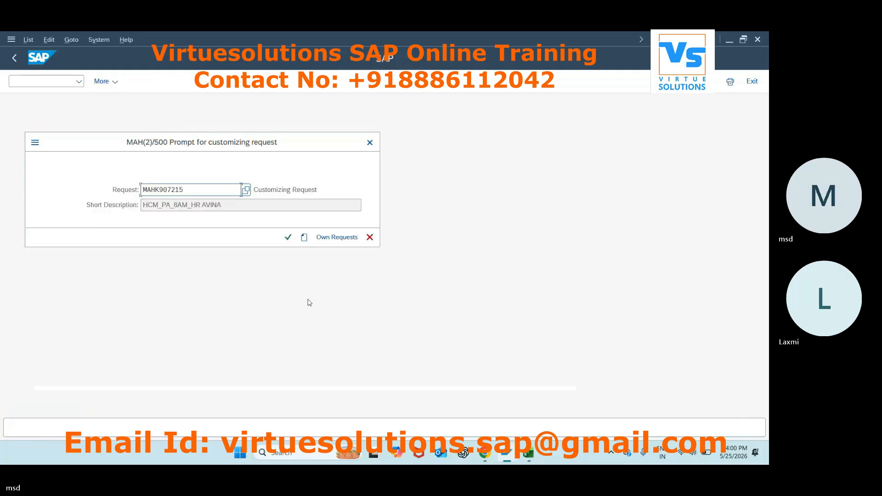
click(288, 237)
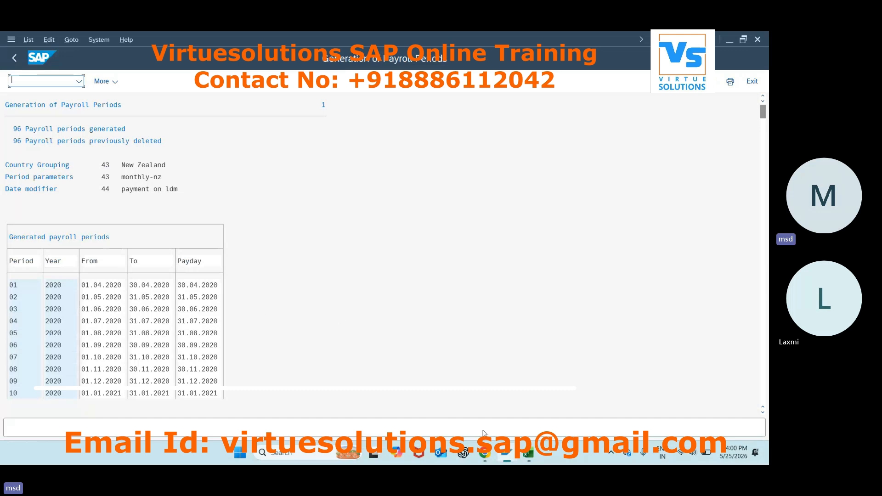
Leave the payroll period generation and open the Check dates of periods activity for period parameters 43.
click(531, 459)
click(506, 455)
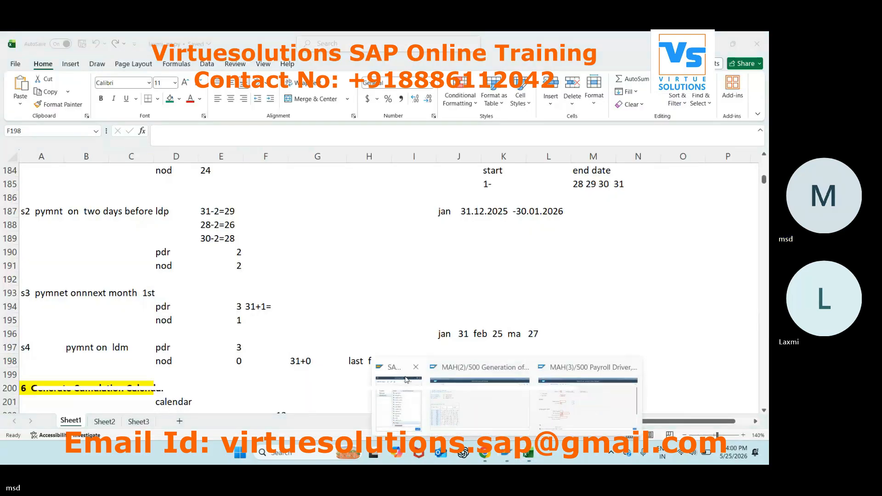
click(471, 409)
click(15, 59)
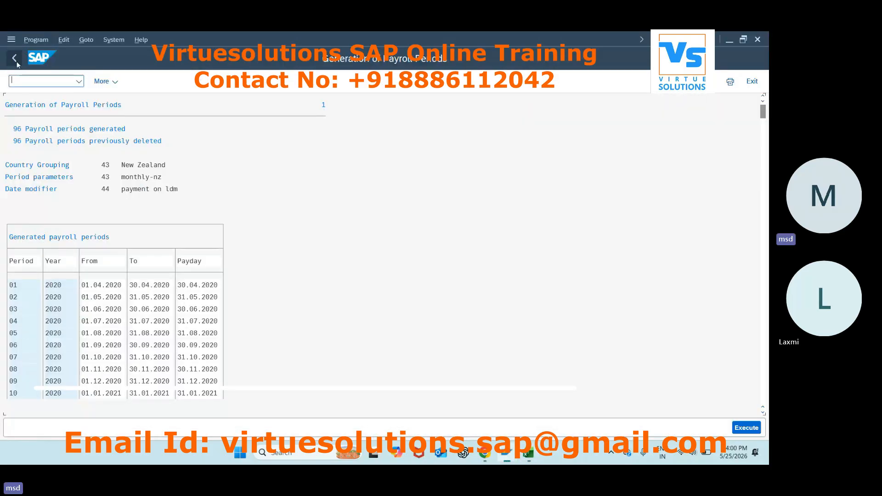
click(14, 58)
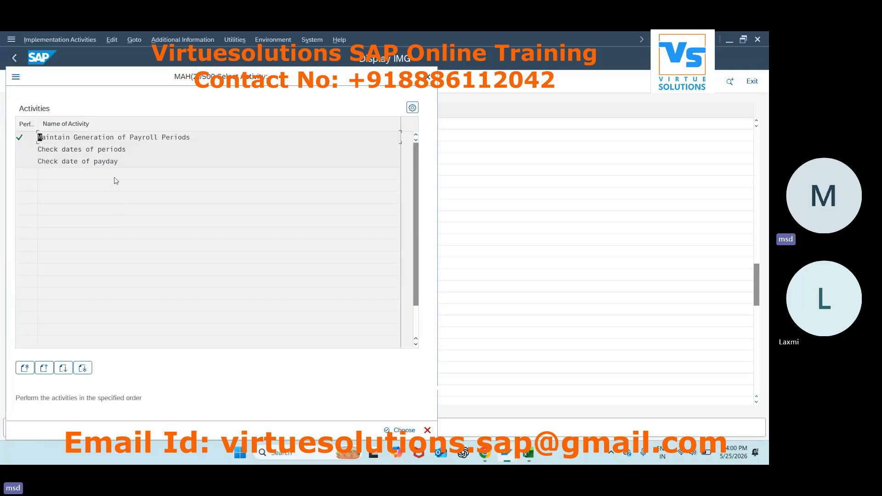
double_click(122, 150)
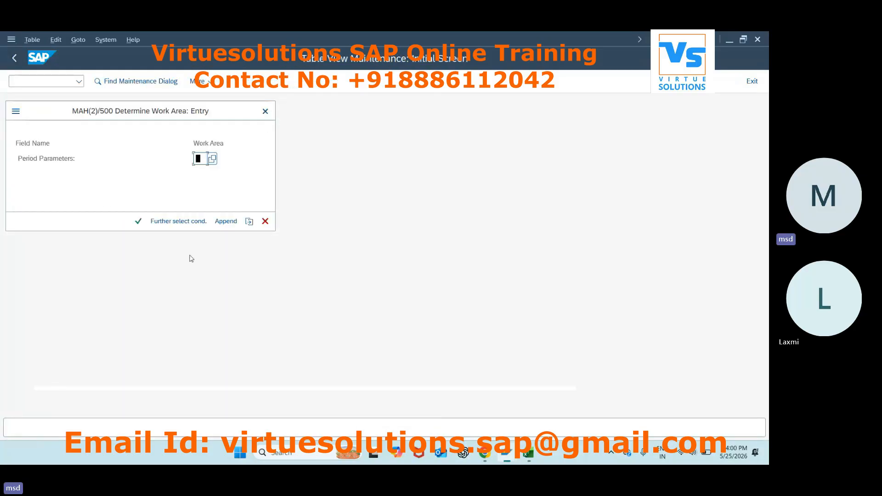
key(Return)
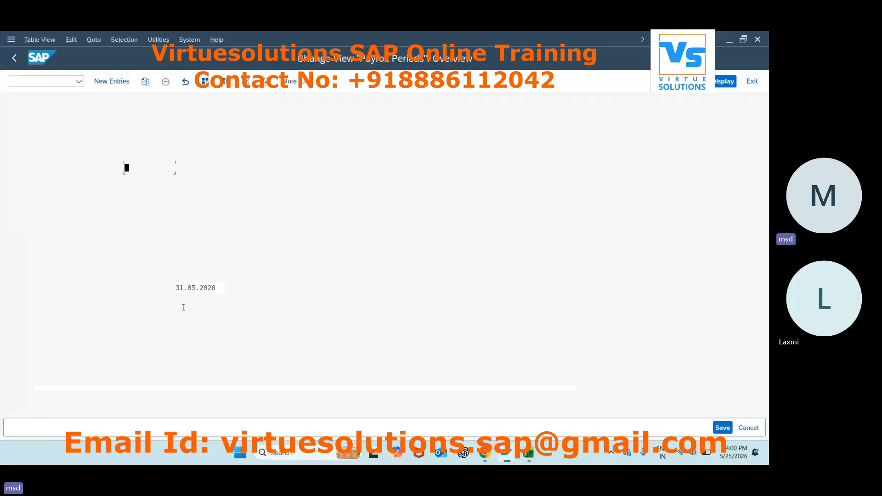
Position the payroll periods list at payroll year 2026 and mark its periods 12 and 01.
click(153, 385)
text(2026)
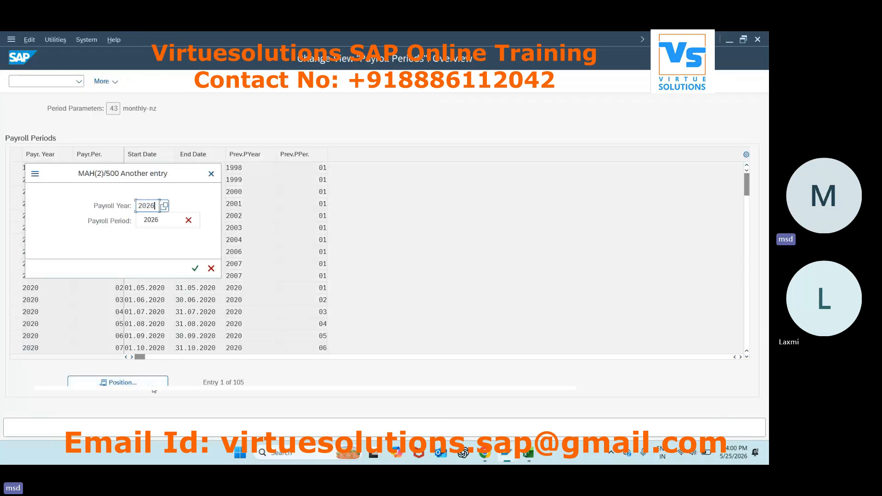
key(Tab)
key(Return)
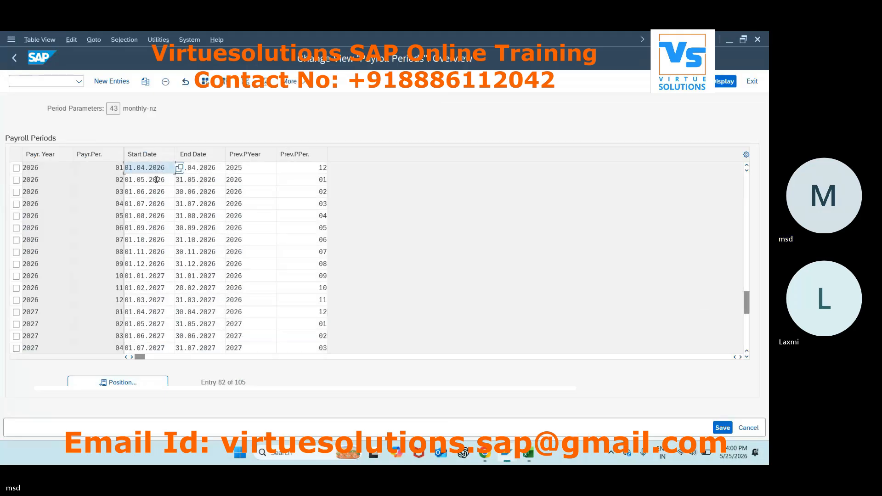
click(92, 299)
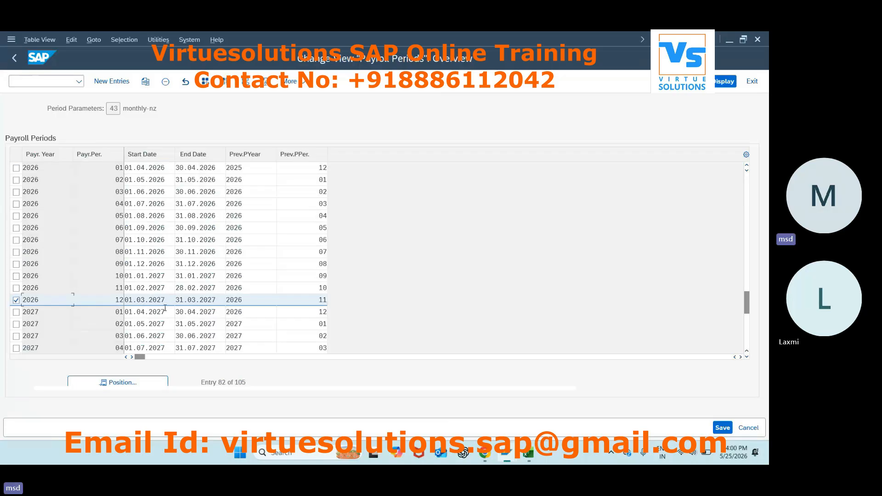
click(16, 167)
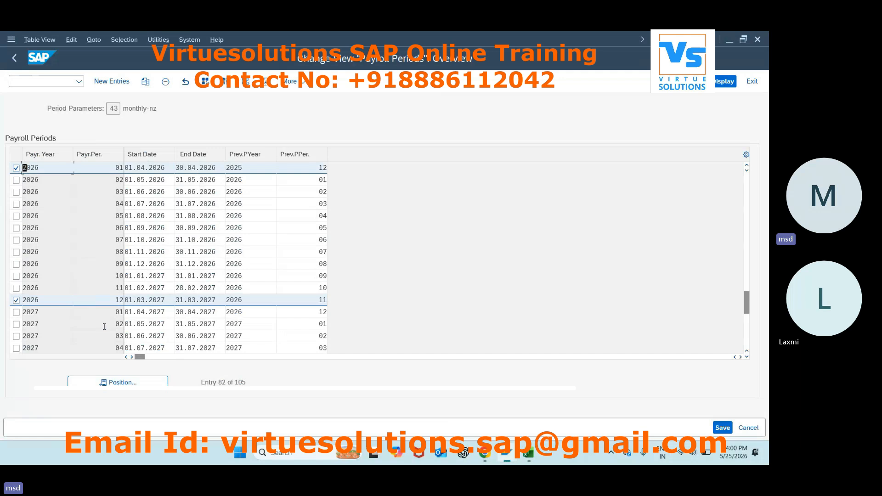
Save the payroll periods view and open the Check date of payday activity for HCM localization 43.
key(ctrl+s)
click(15, 58)
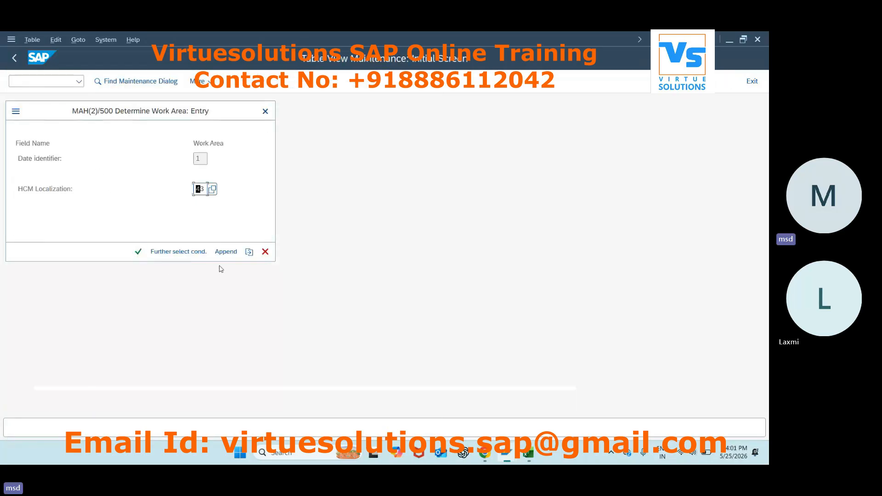
key(Return)
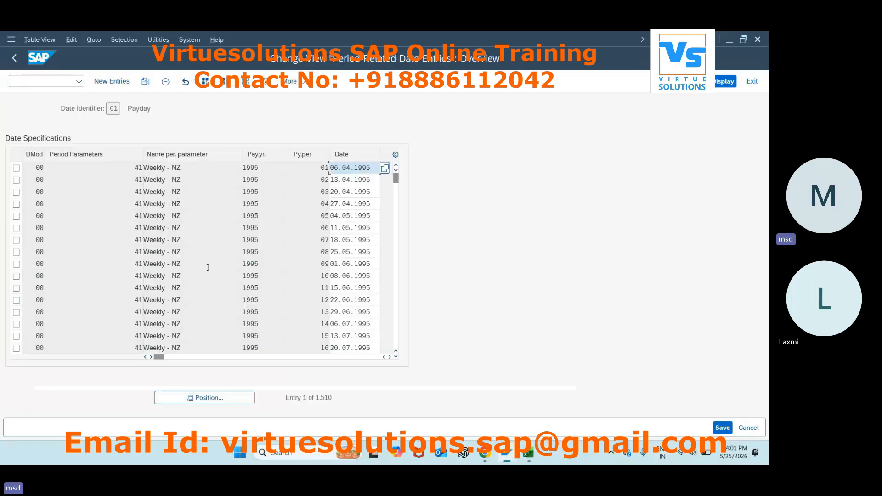
Position the payday entries at date modifier 44, period parameters 43 and payroll year 2026, and mark periods 01 and 02.
click(202, 396)
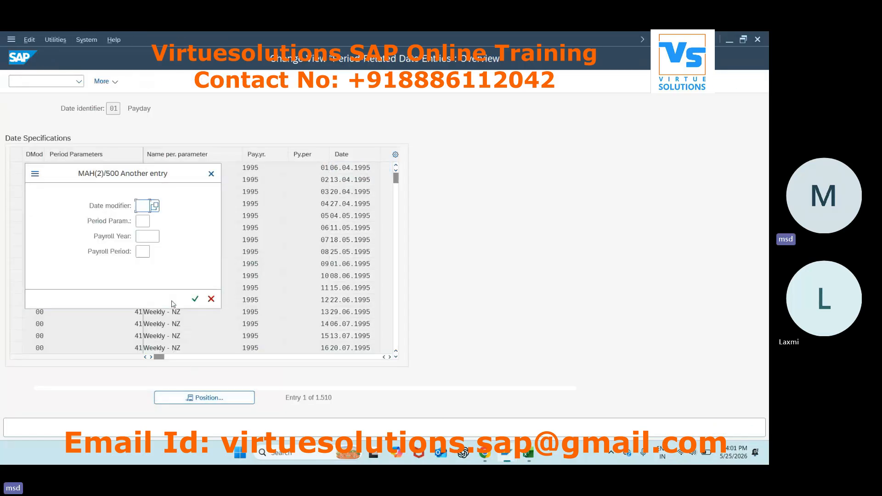
text(44)
key(Tab)
text(43)
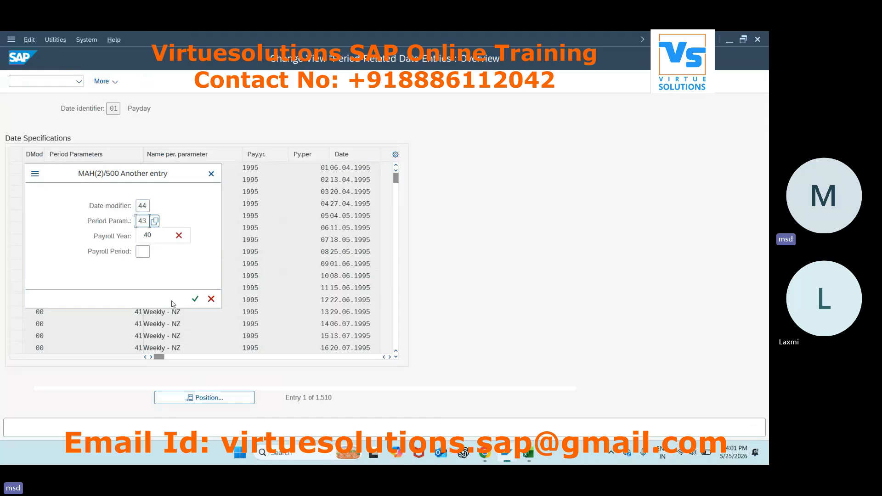
click(154, 239)
text(2026)
key(Return)
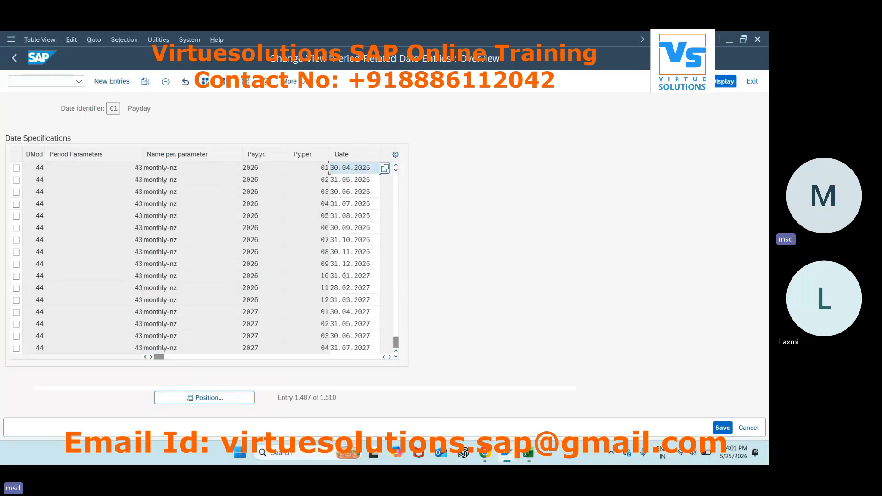
click(16, 168)
click(16, 180)
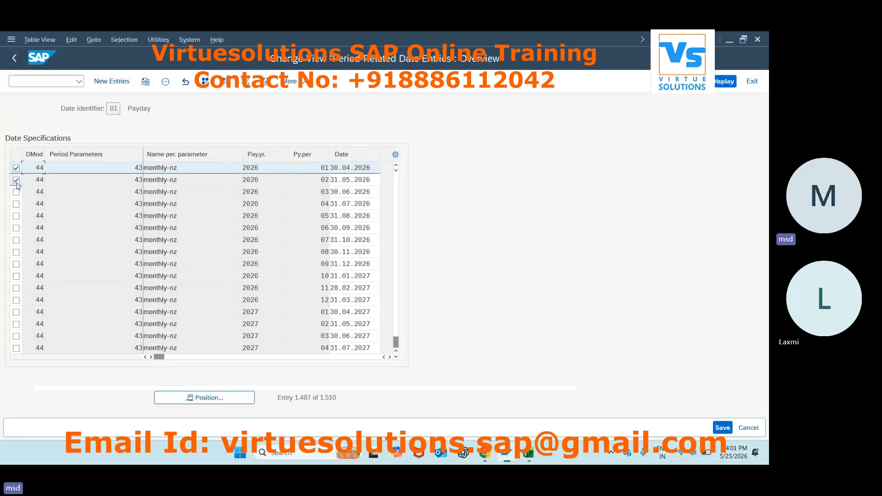
Mark the payday entries for periods 03 through 12 of payroll year 2026.
click(17, 192)
click(16, 204)
click(16, 216)
click(16, 228)
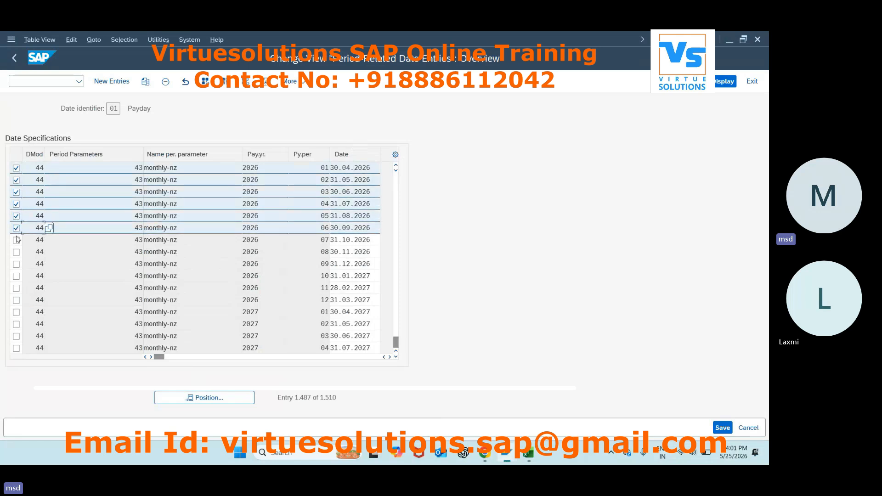
click(16, 240)
click(16, 251)
click(16, 264)
click(16, 276)
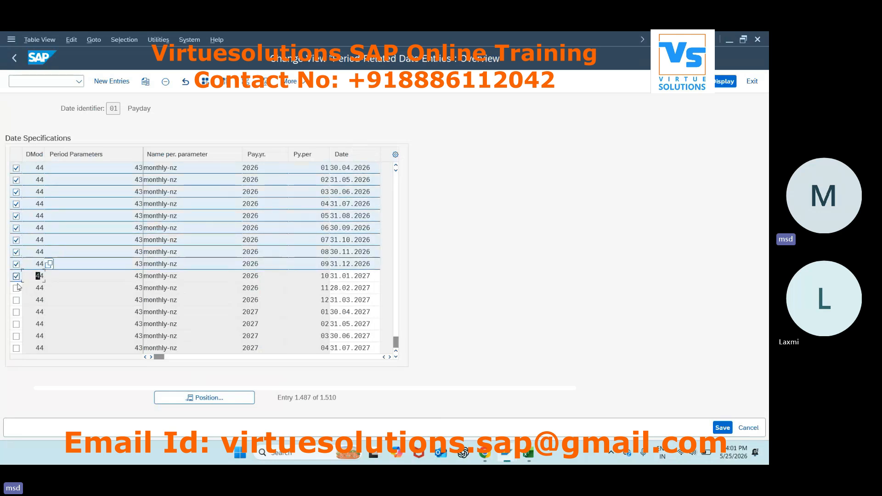
click(16, 288)
click(16, 300)
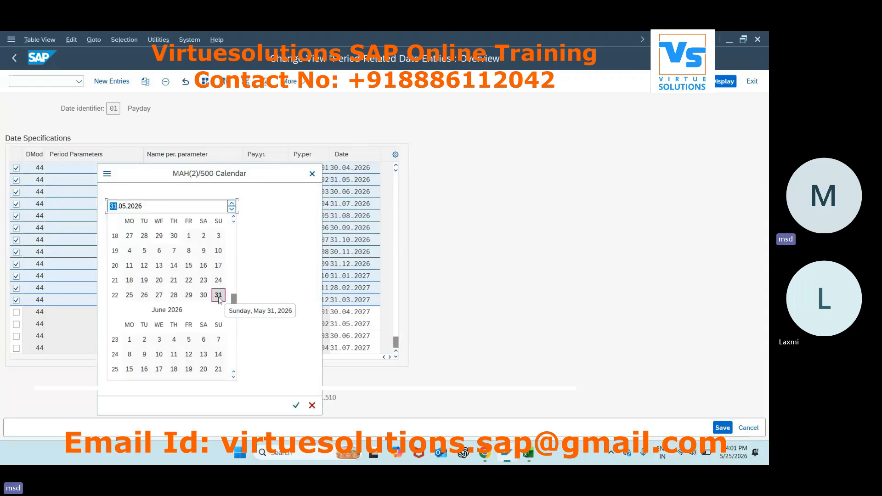
Set the 2026 payday dates to 29.05.2026 for period 02 and 26.06.2026 for period 03.
double_click(190, 297)
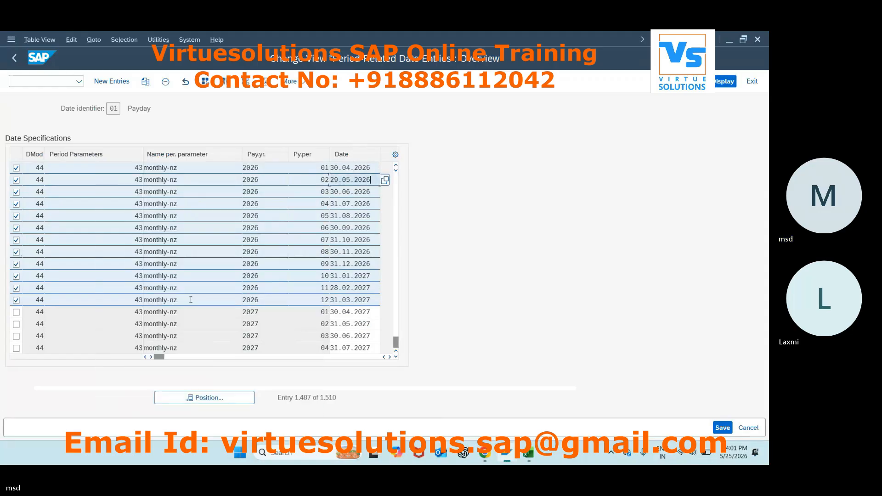
click(372, 192)
click(385, 191)
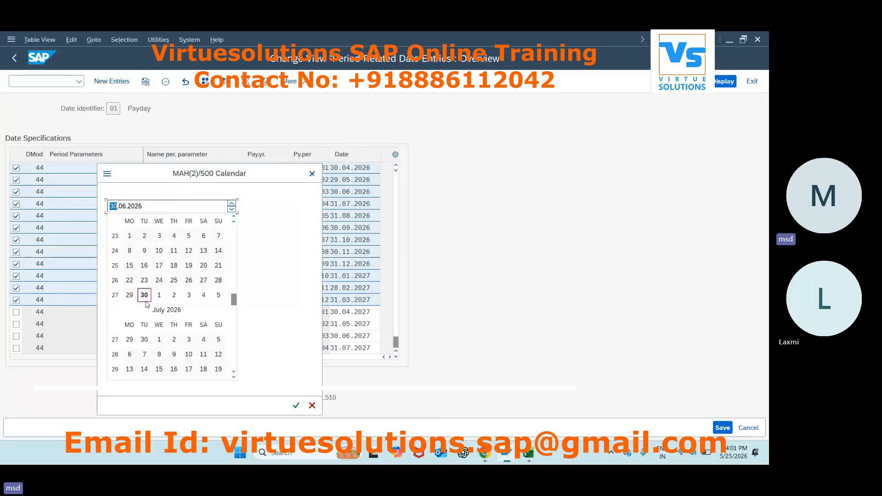
double_click(188, 281)
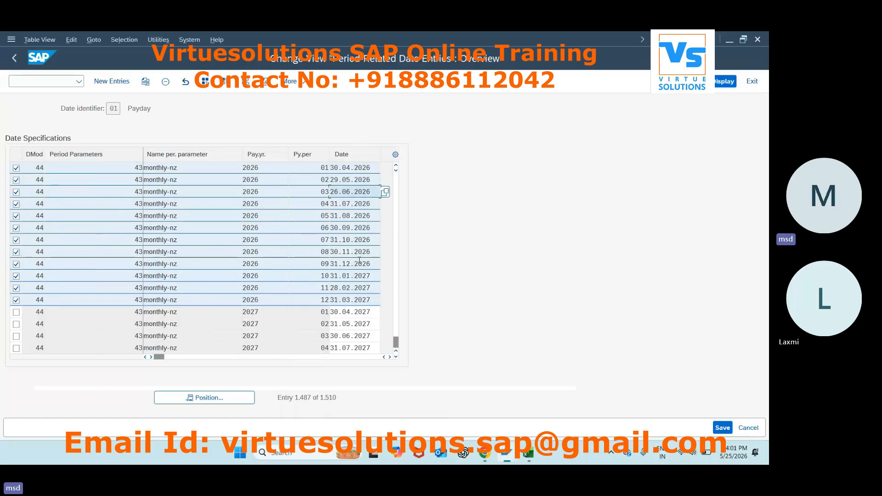
Save the changed payday dates under the proposed customizing request.
click(722, 427)
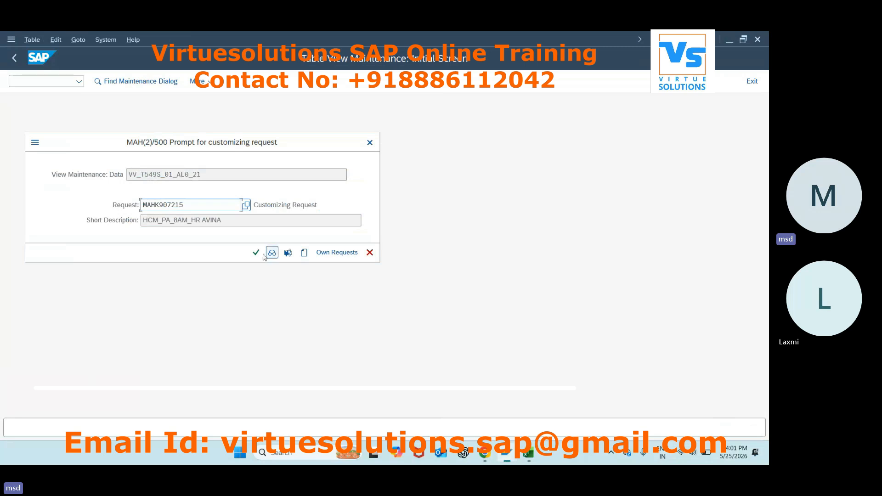
key(Return)
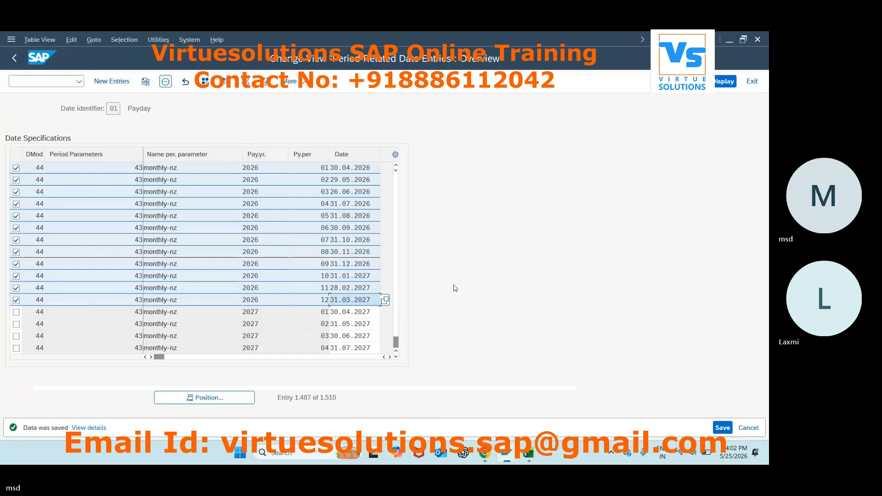
click(723, 427)
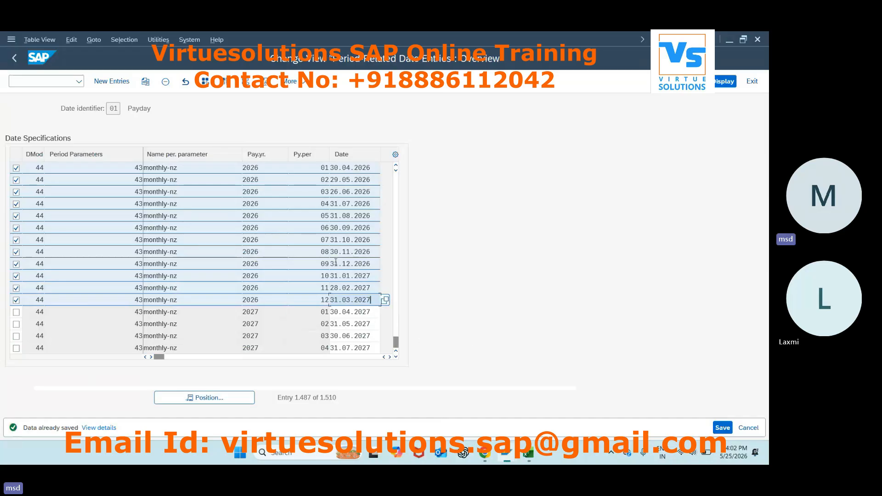
click(722, 429)
click(365, 299)
Switch to the Excel notes, enter "stop" in cell A199 above the Generate Cumulation Calendar heading and fill it green.
click(529, 461)
scroll(184, 322, down, 1)
click(35, 348)
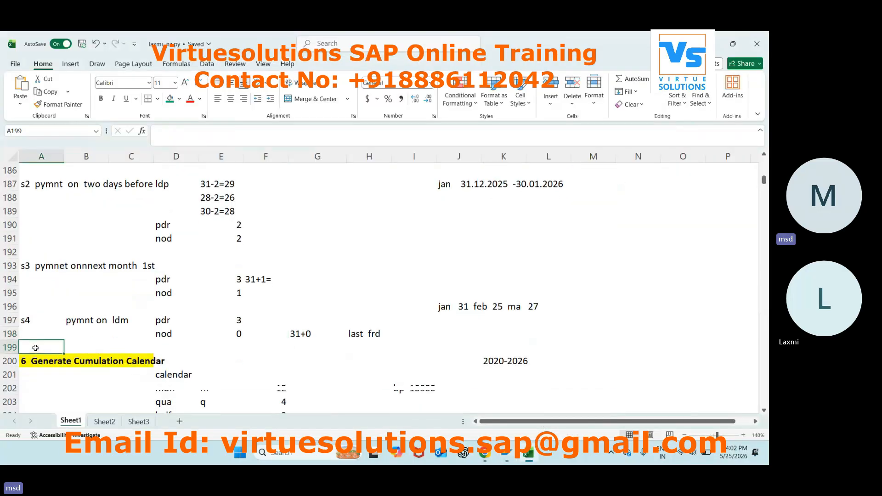
text(stop)
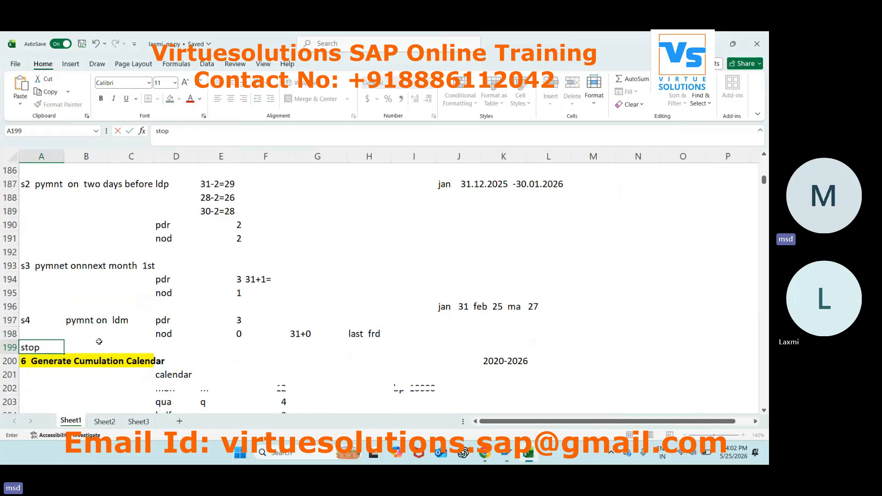
key(ctrl+Return)
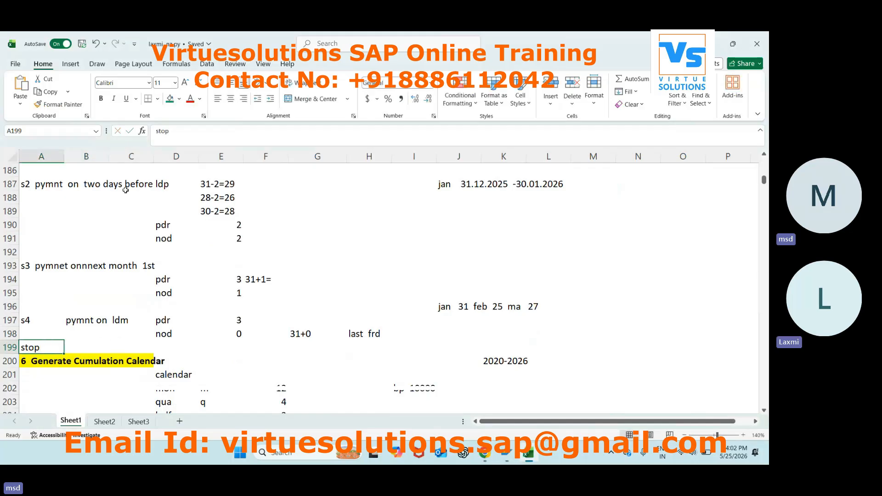
click(170, 99)
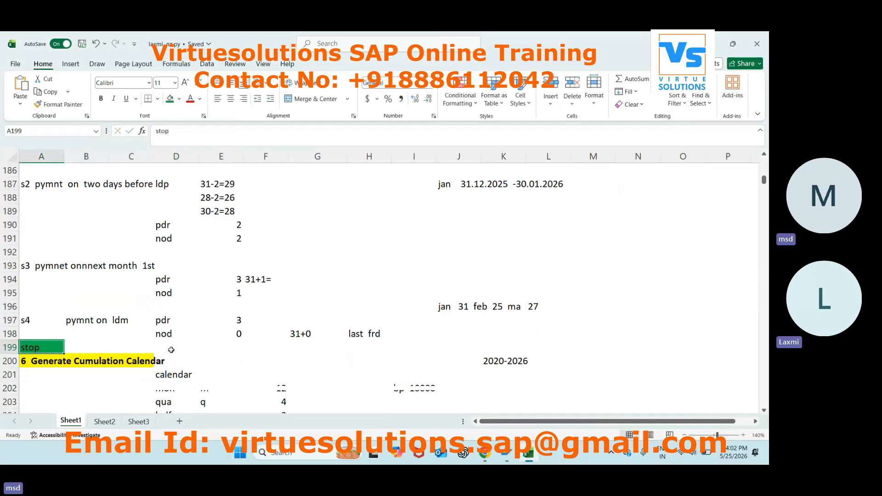
click(106, 347)
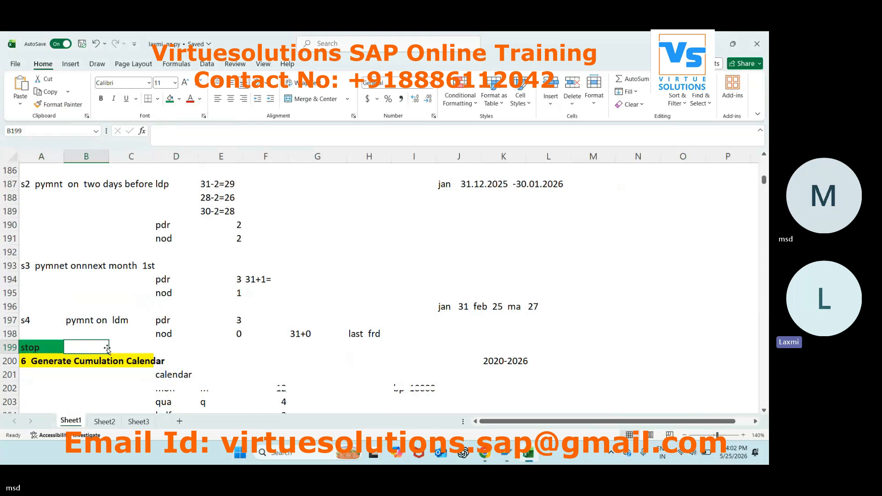